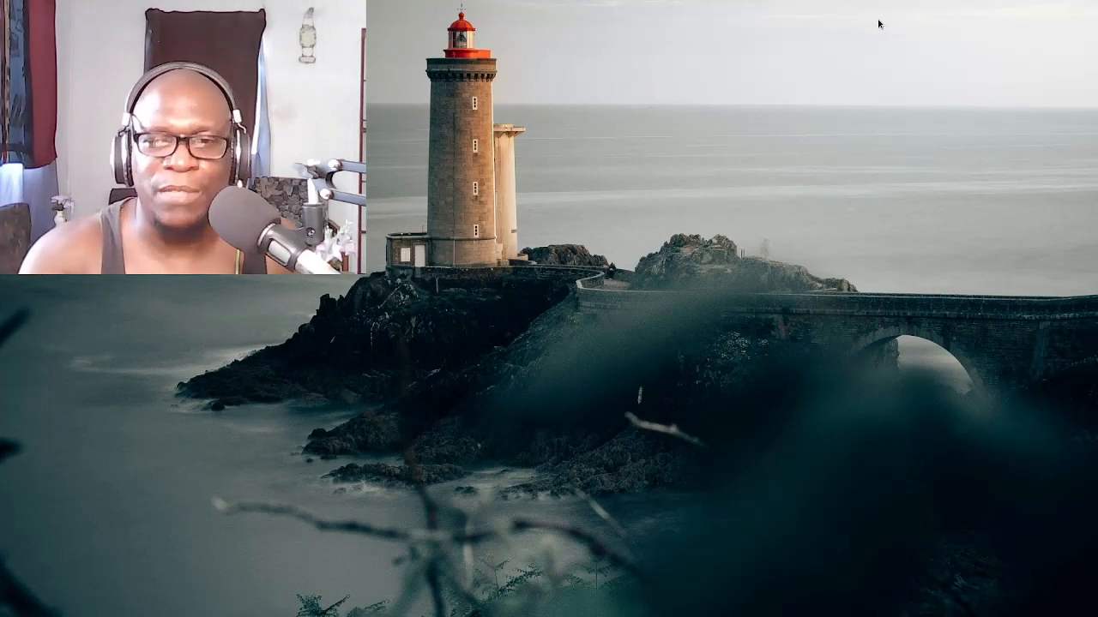
# - Switch to OBS, lower the Desktop Audio level all the way to -inf dB, and minimize the OBS window
pyautogui.moveTo(151, 616)
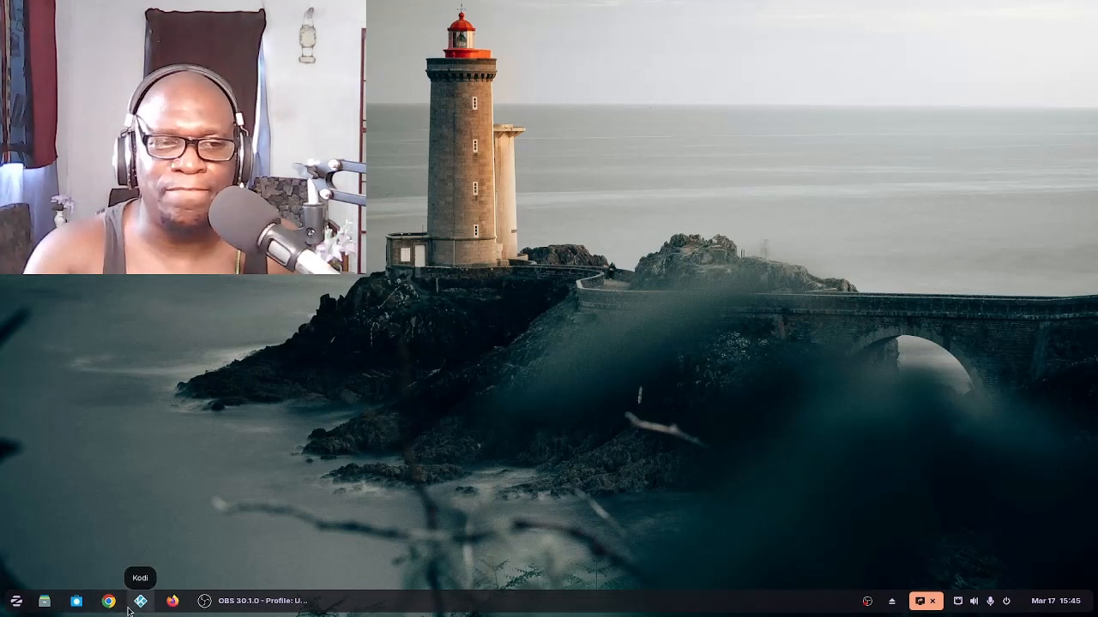
pyautogui.click(273, 611)
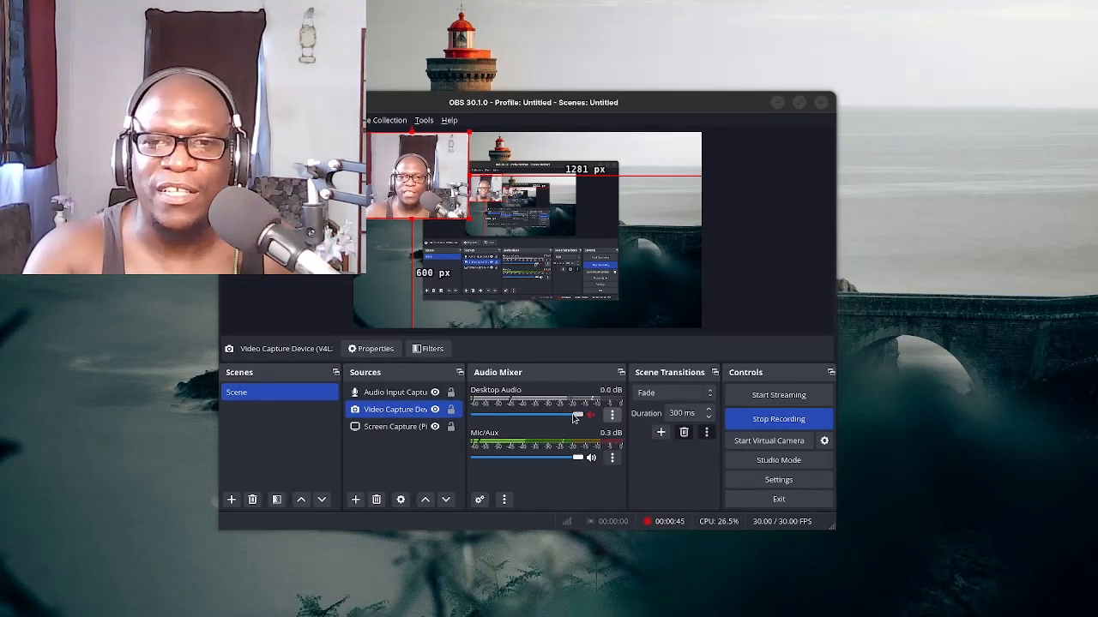
pyautogui.moveTo(575, 417); pyautogui.dragTo(463, 416)
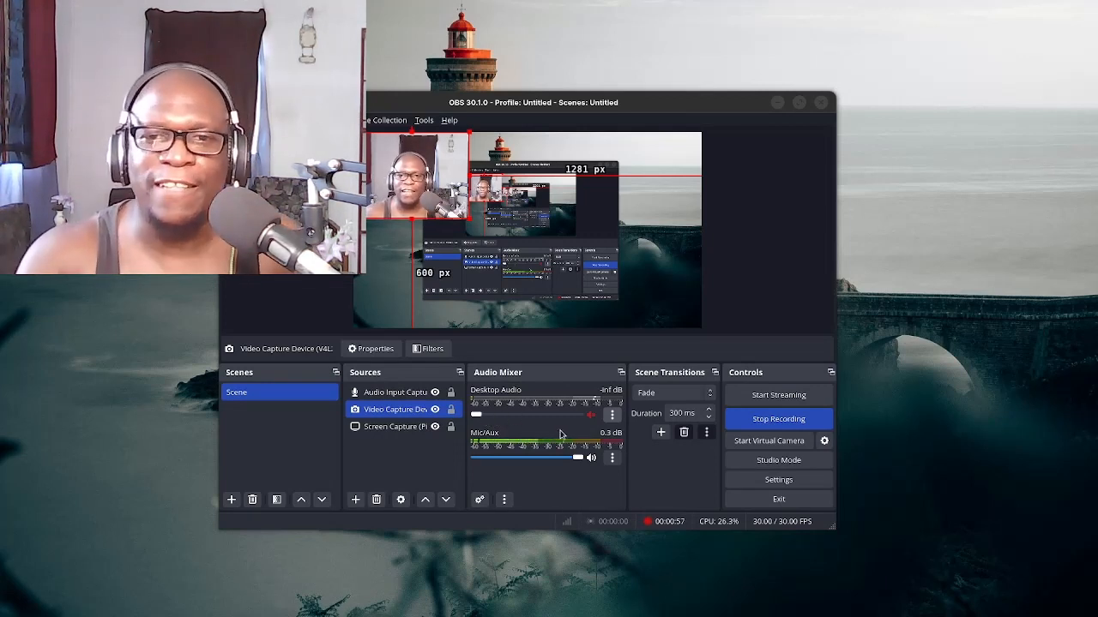
pyautogui.click(776, 103)
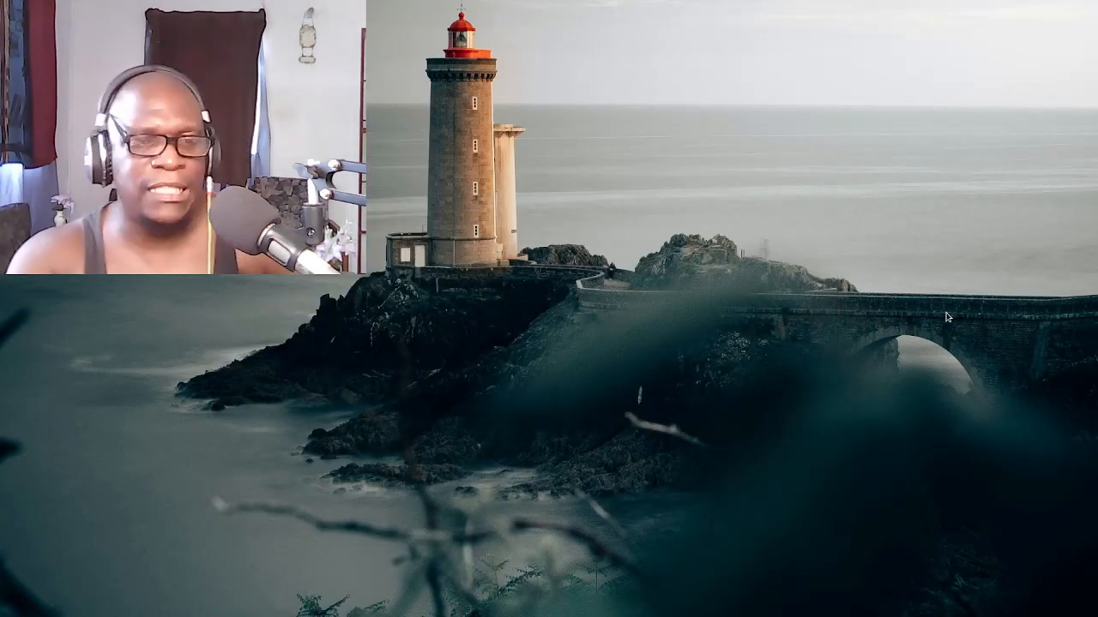
# - Switch to Google Chrome and open it with the first listed profile, the one with the podcast picture
pyautogui.moveTo(76, 605)
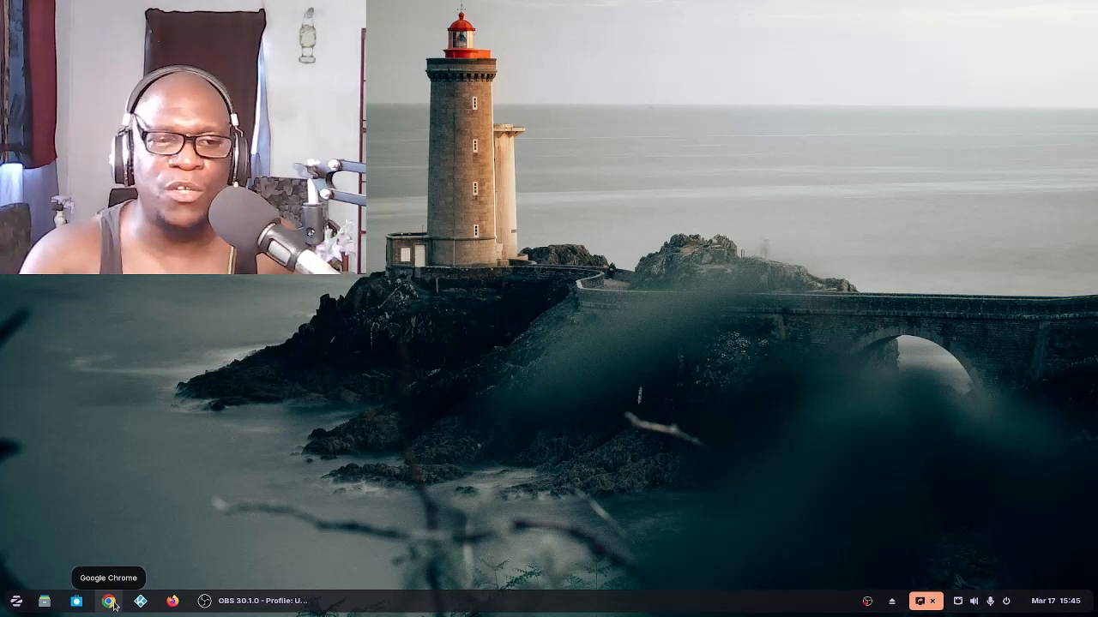
pyautogui.click(109, 602)
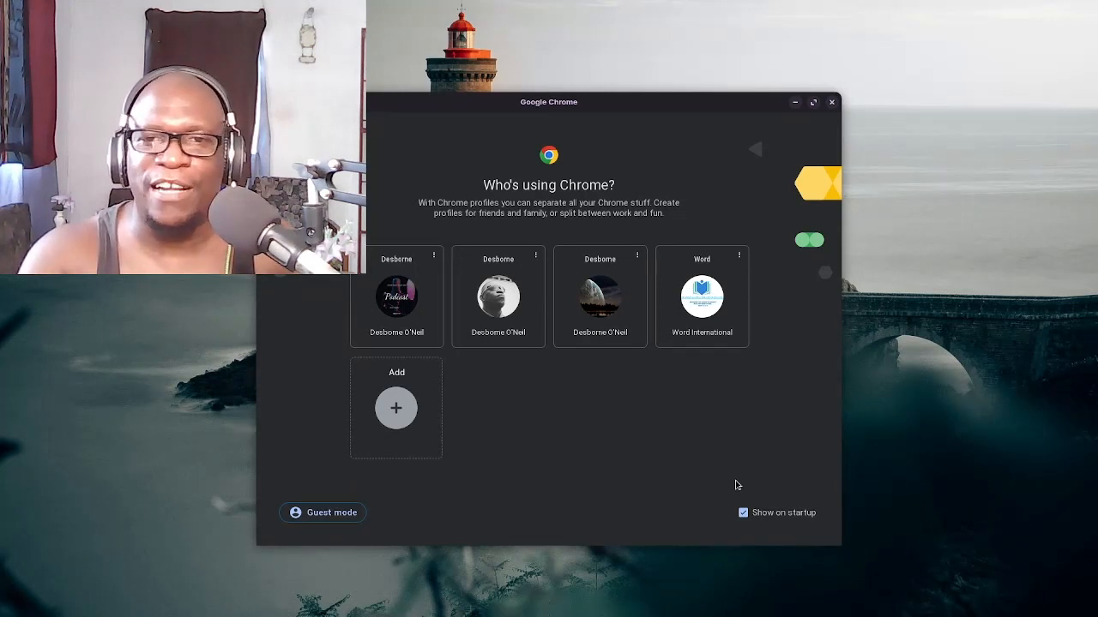
pyautogui.click(399, 305)
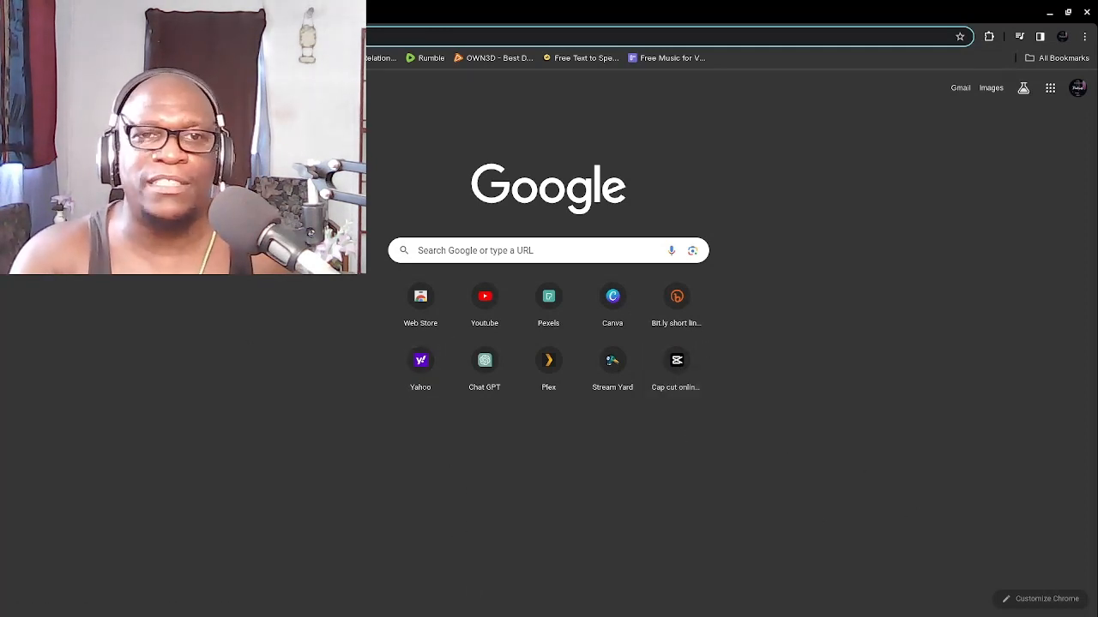
# - Open the CapCut online video editor in the browser with a new empty project
pyautogui.write('c')
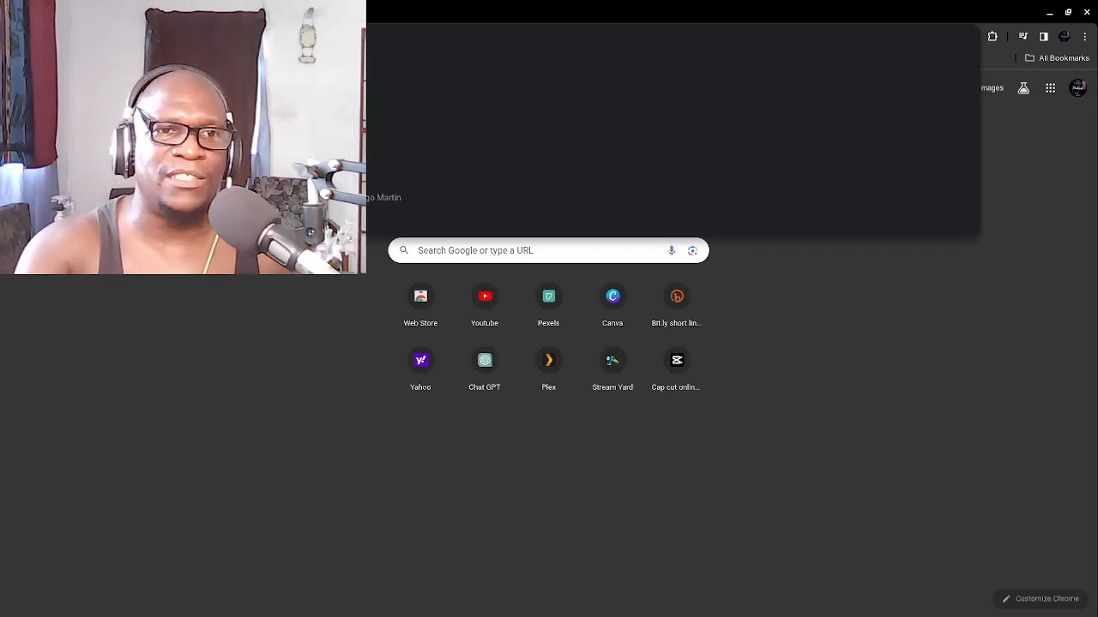
pyautogui.write('ap')
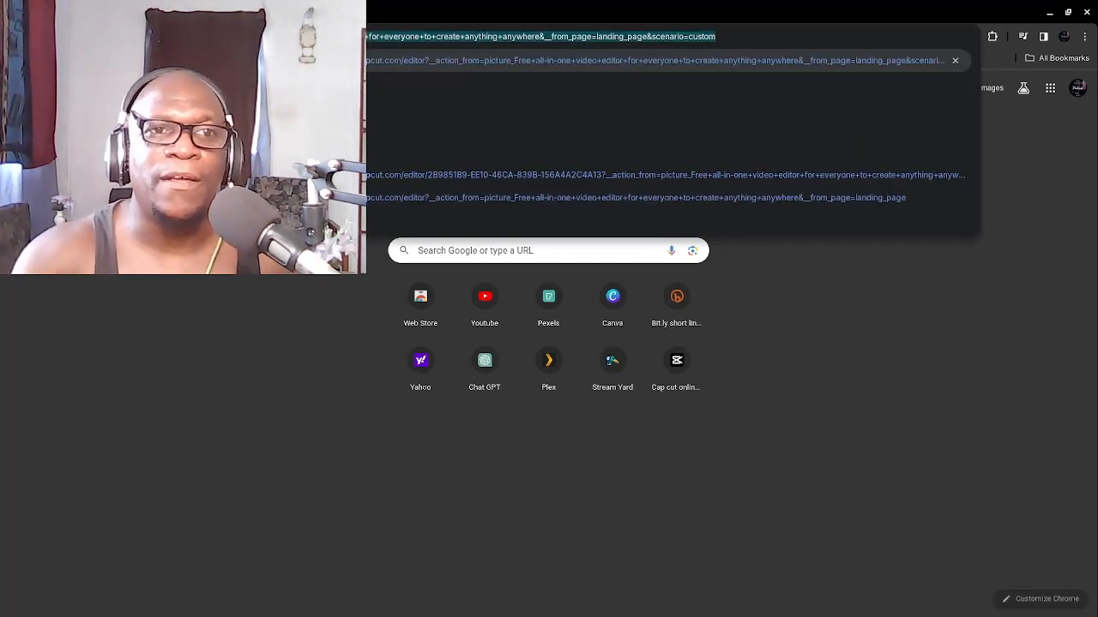
pyautogui.press('Return')
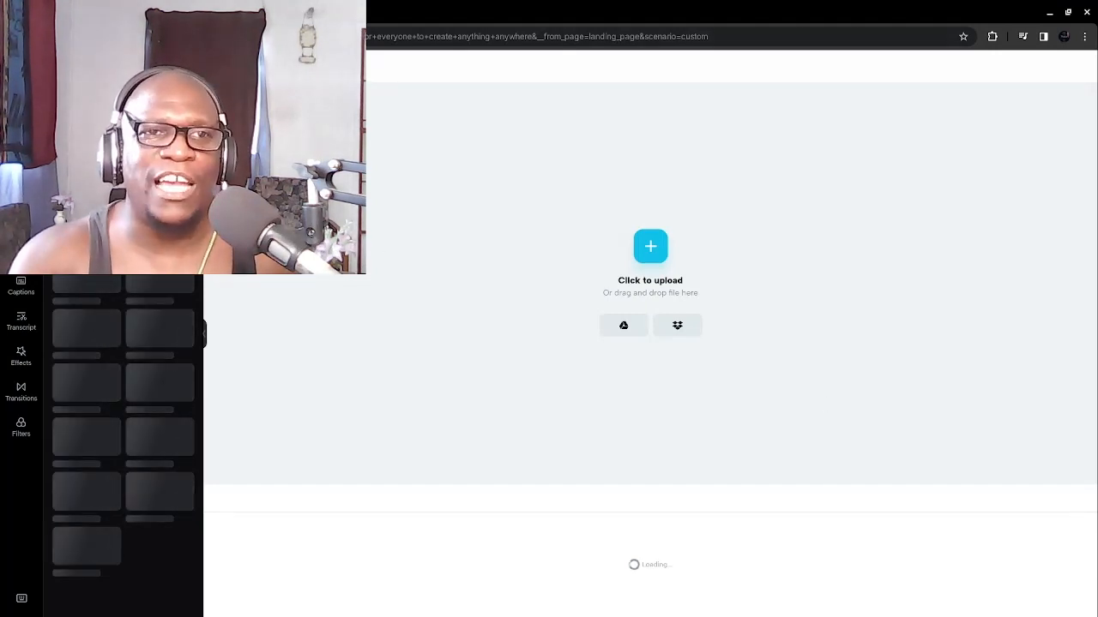
pyautogui.hotkey('ctrl', 't')
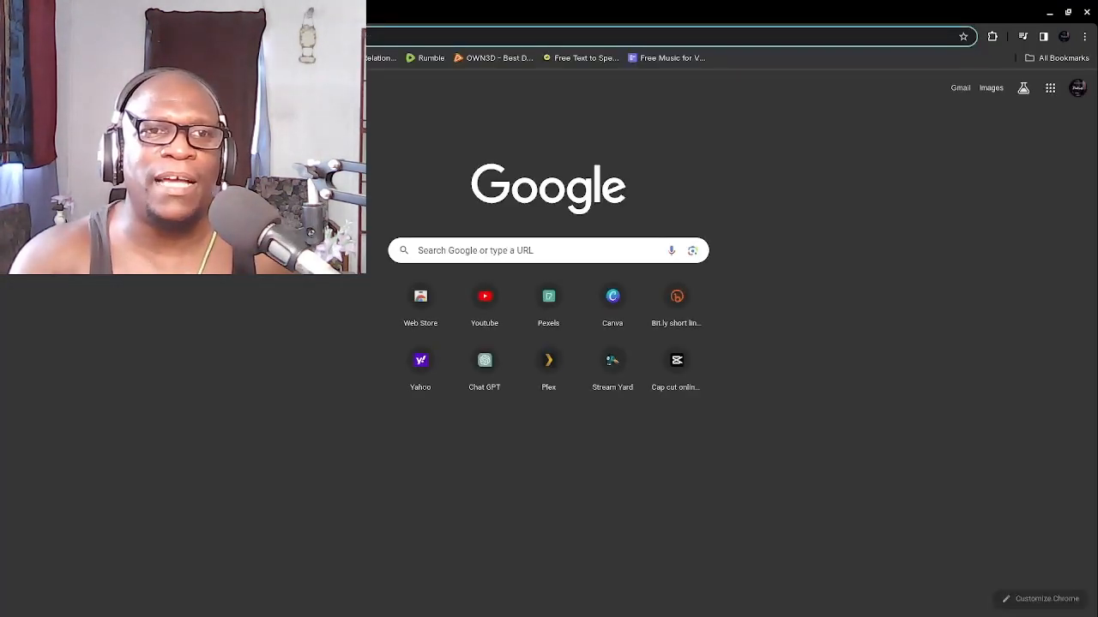
pyautogui.click(677, 367)
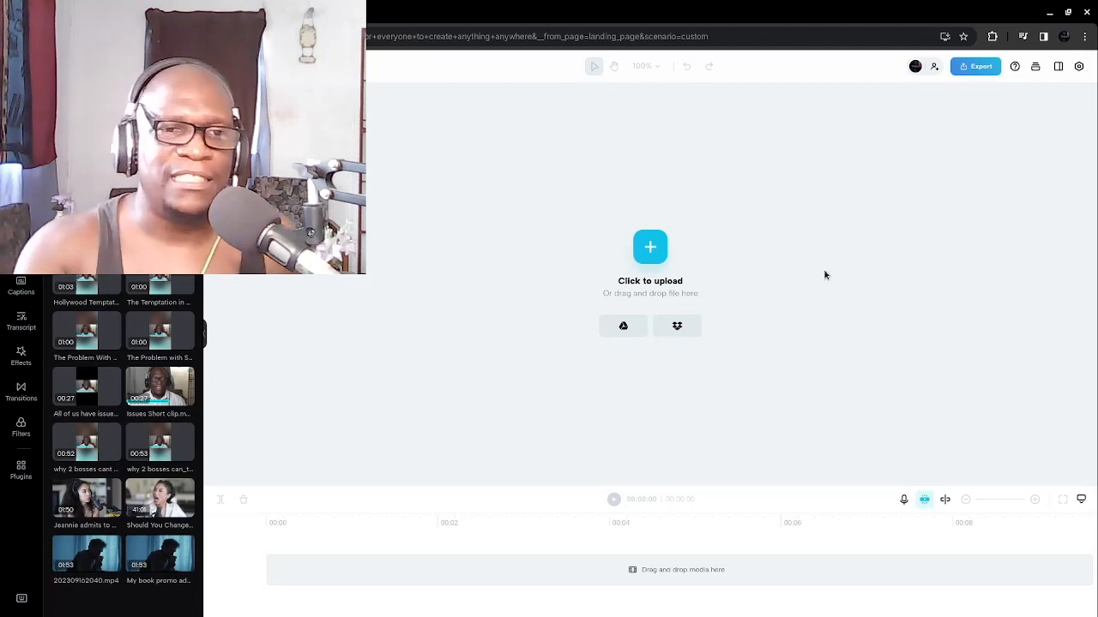
# - Switch to OBS and move the webcam source to the lower-right corner of the scene
pyautogui.moveTo(161, 285)
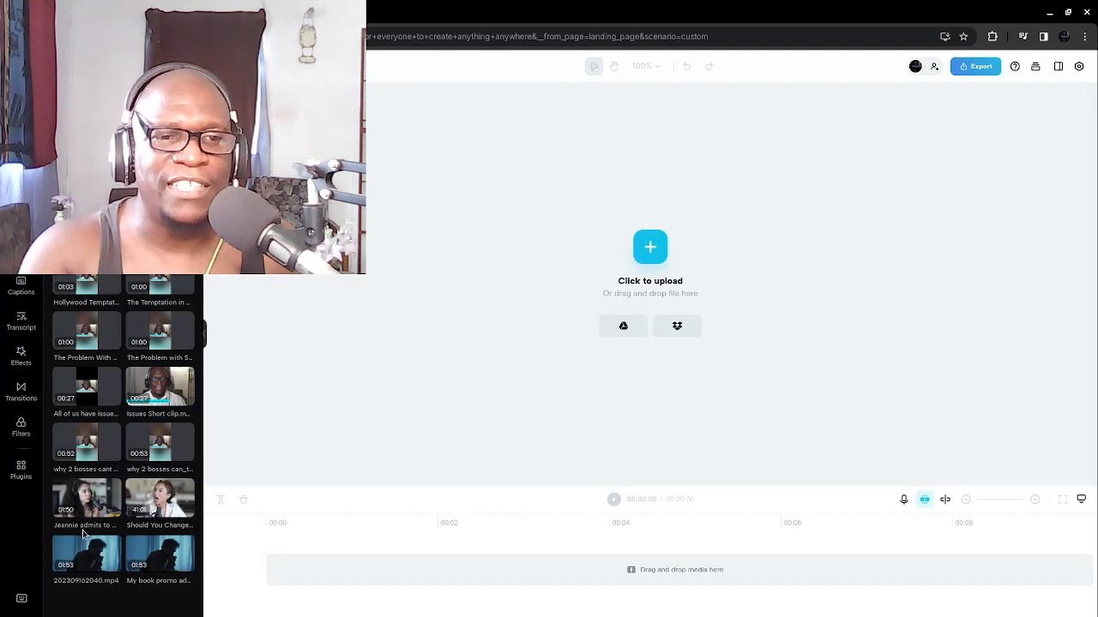
pyautogui.moveTo(77, 495)
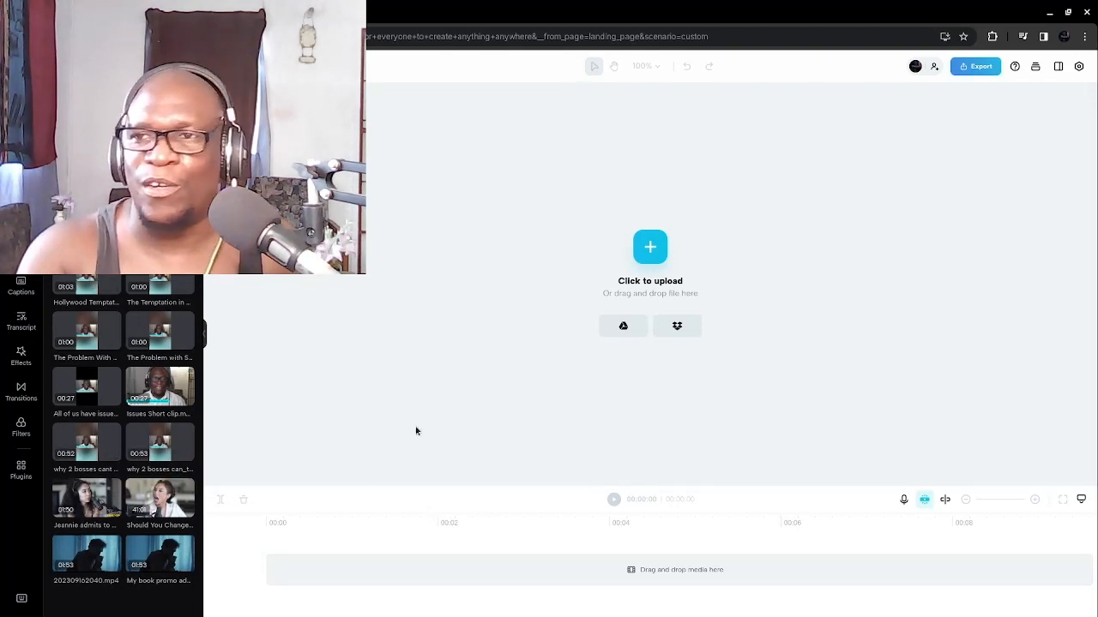
pyautogui.moveTo(346, 616)
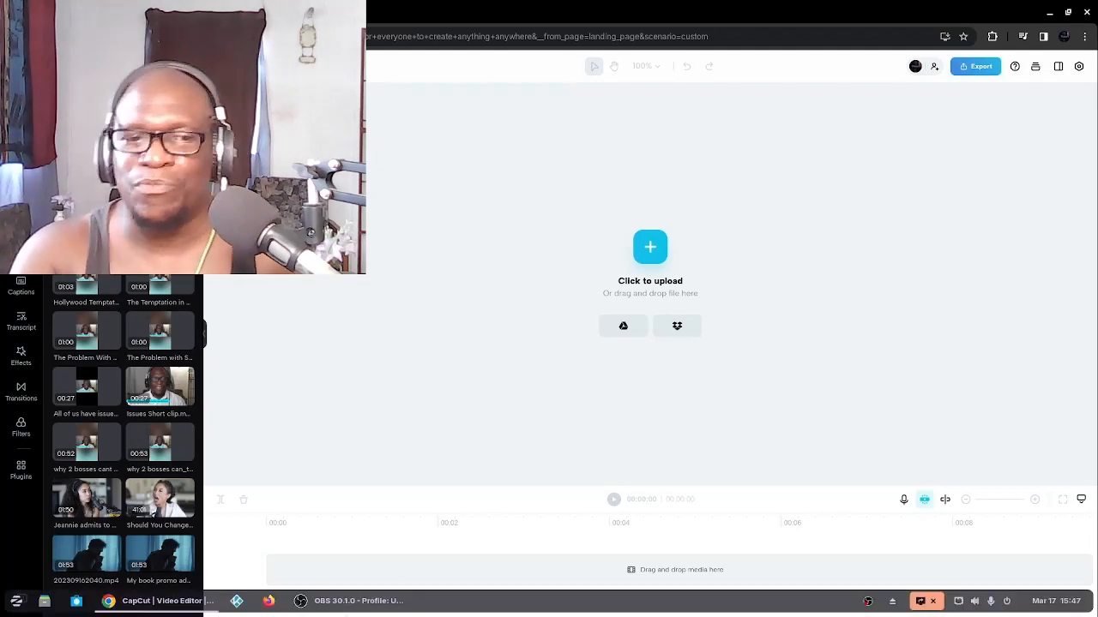
pyautogui.click(346, 606)
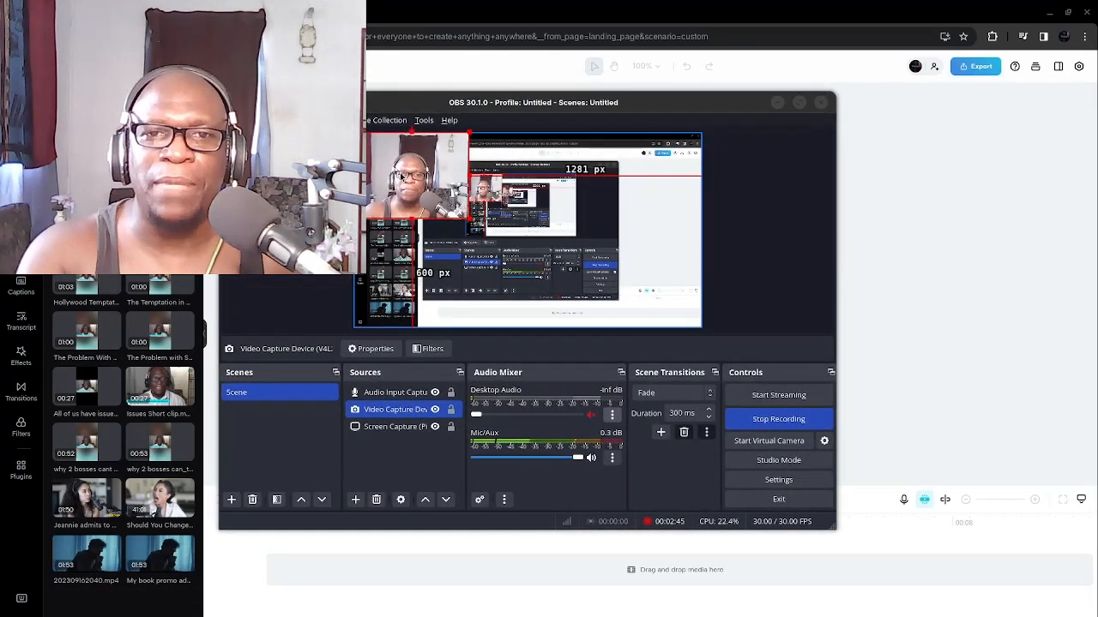
pyautogui.moveTo(400, 176); pyautogui.dragTo(635, 285)
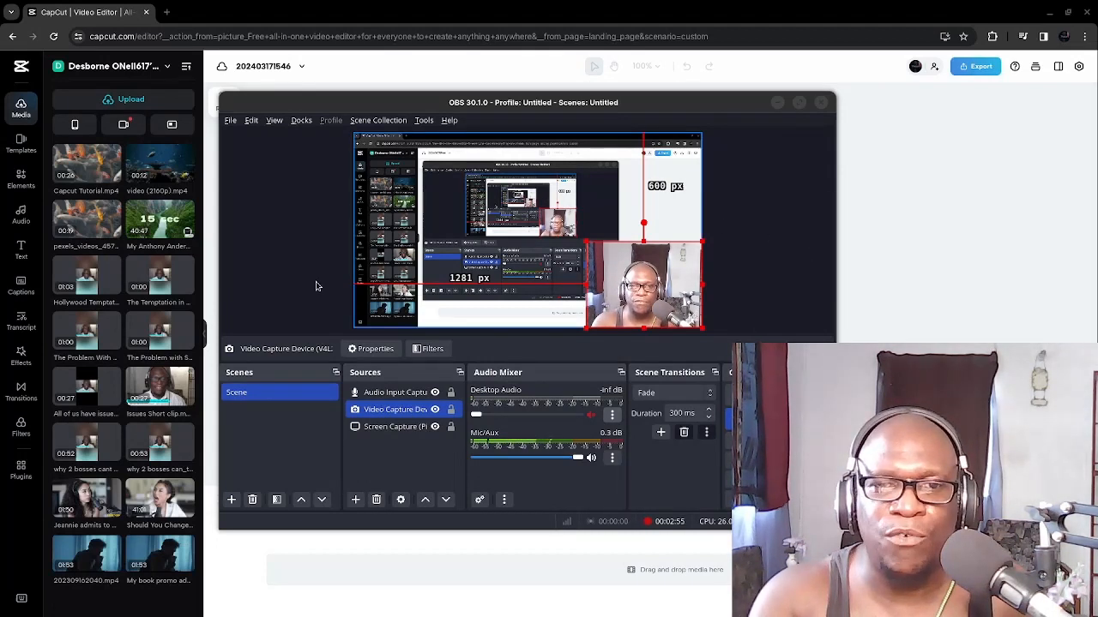
# - Hide the Video Capture Device source in the scene and minimize OBS to get back to the CapCut editor
pyautogui.click(435, 411)
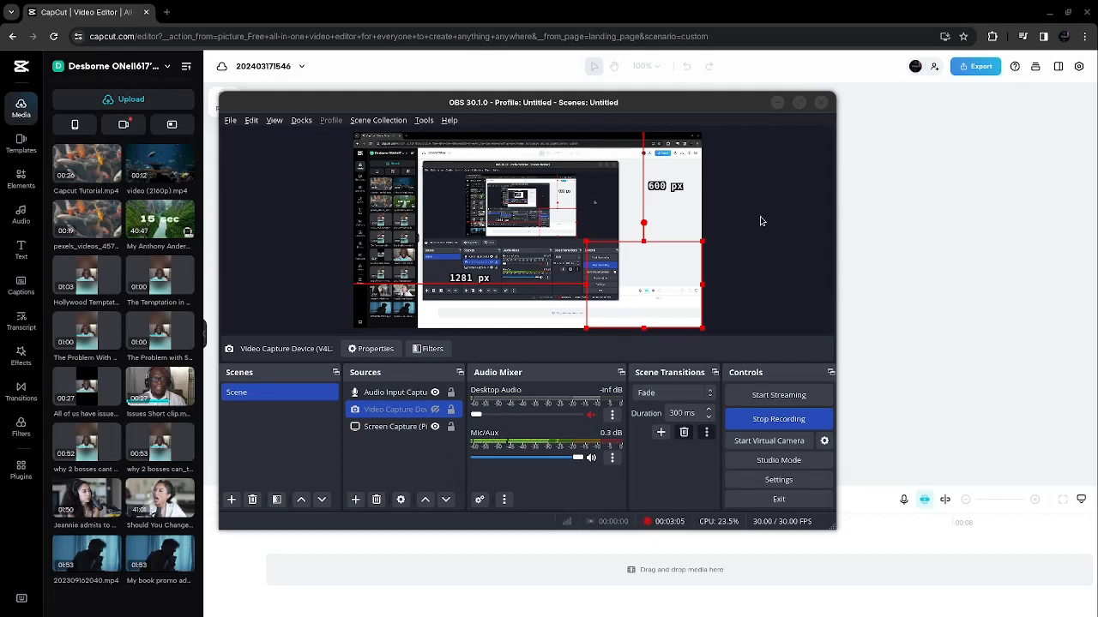
pyautogui.moveTo(635, 101); pyautogui.dragTo(747, 104)
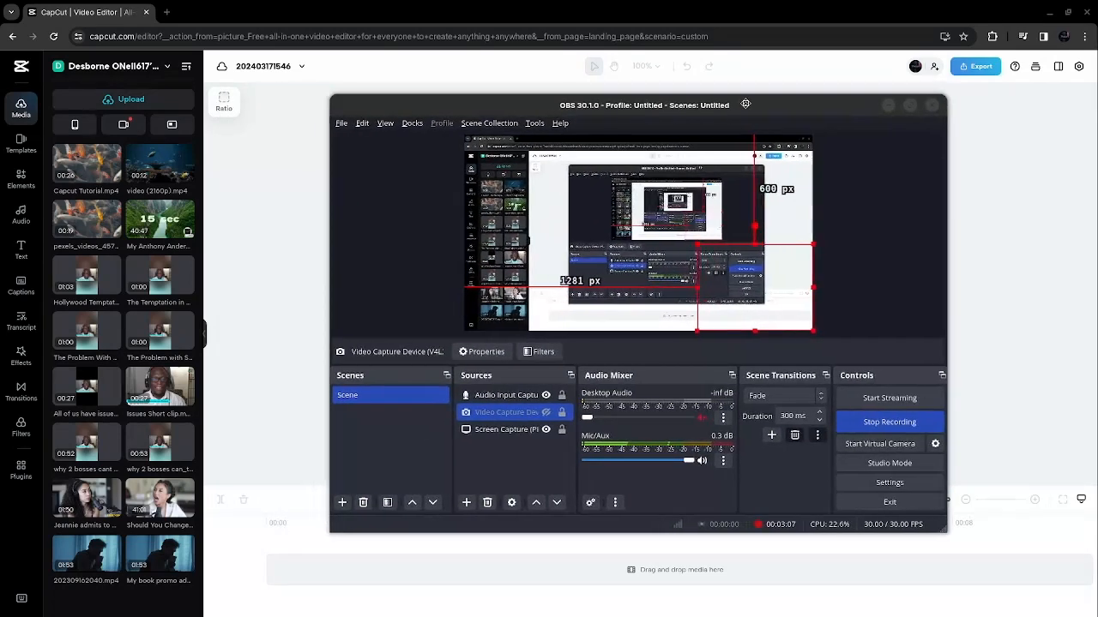
pyautogui.click(891, 104)
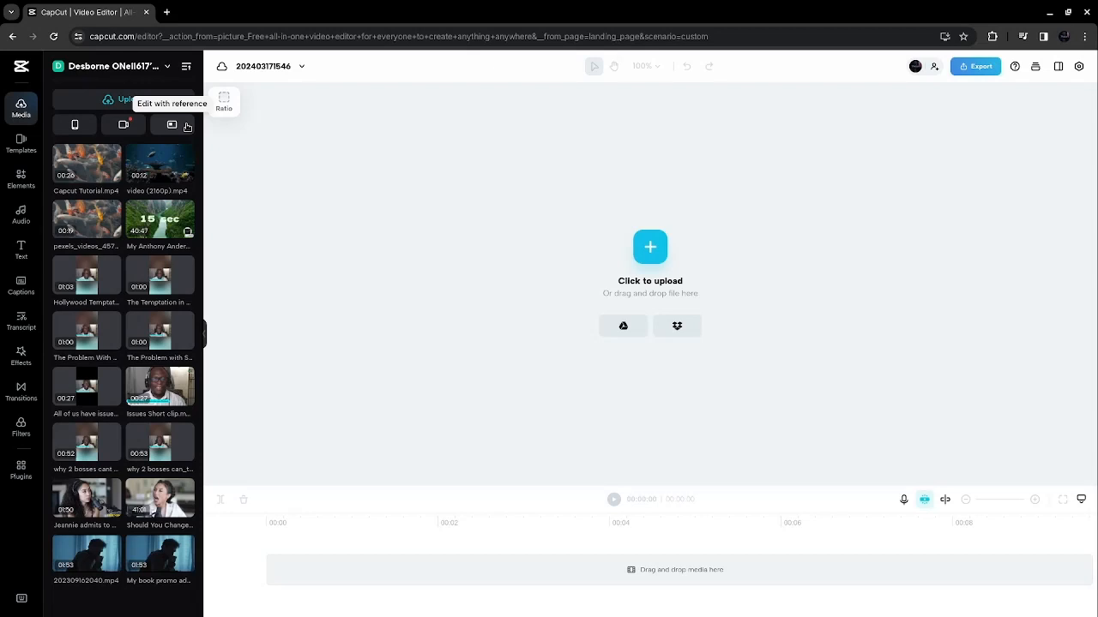
# - Browse CapCut's template library, looking through the Editor's Picks and New Year templates
pyautogui.click(21, 143)
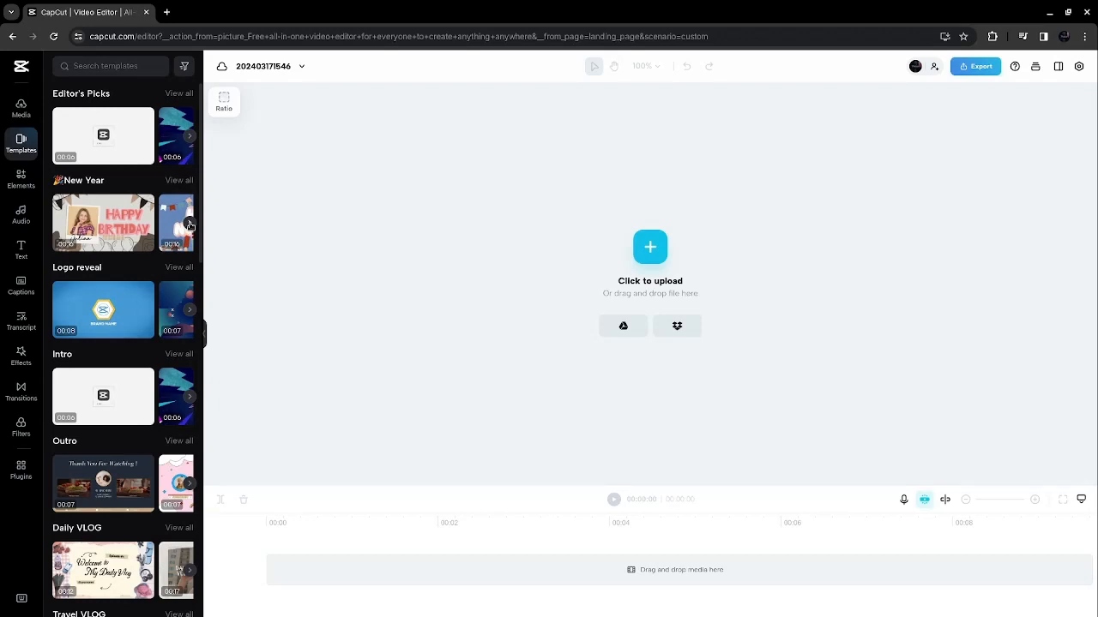
pyautogui.click(190, 224)
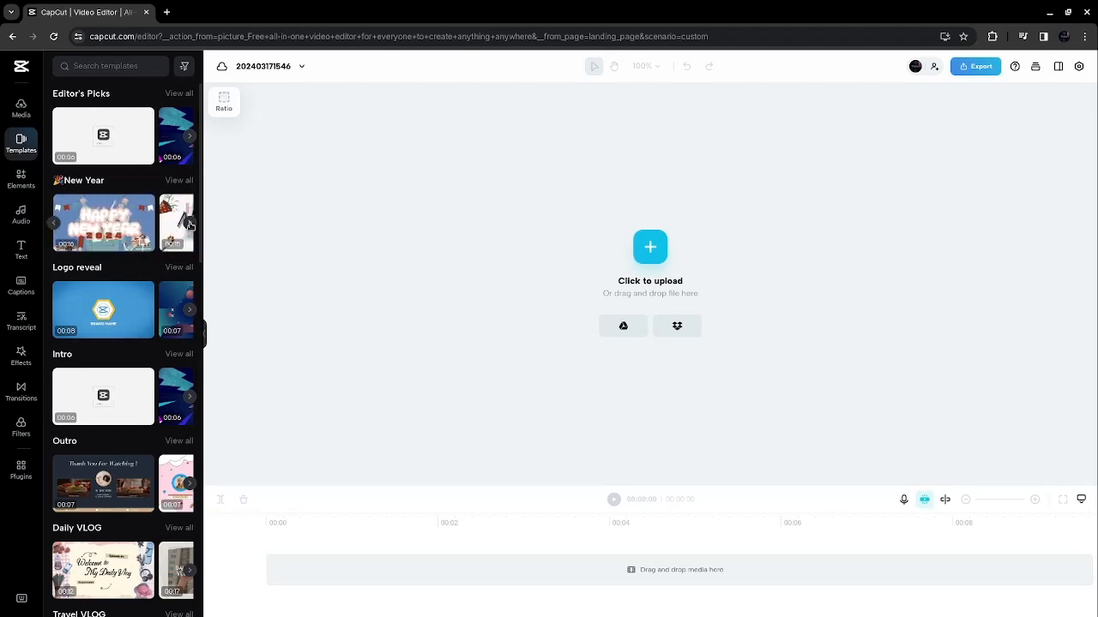
pyautogui.click(189, 138)
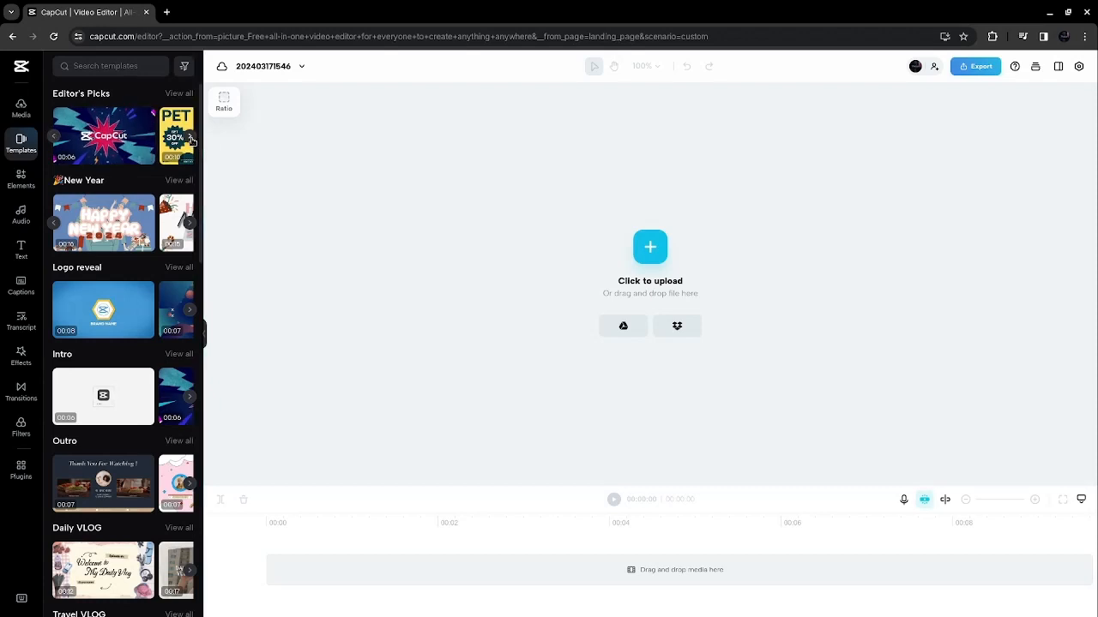
pyautogui.click(189, 138)
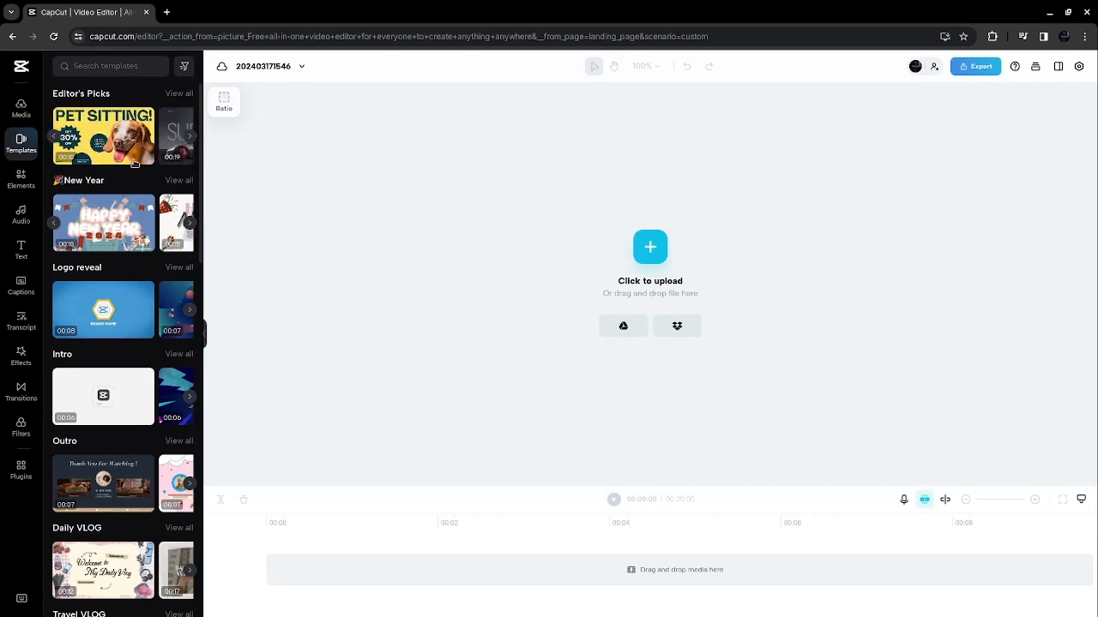
pyautogui.click(189, 225)
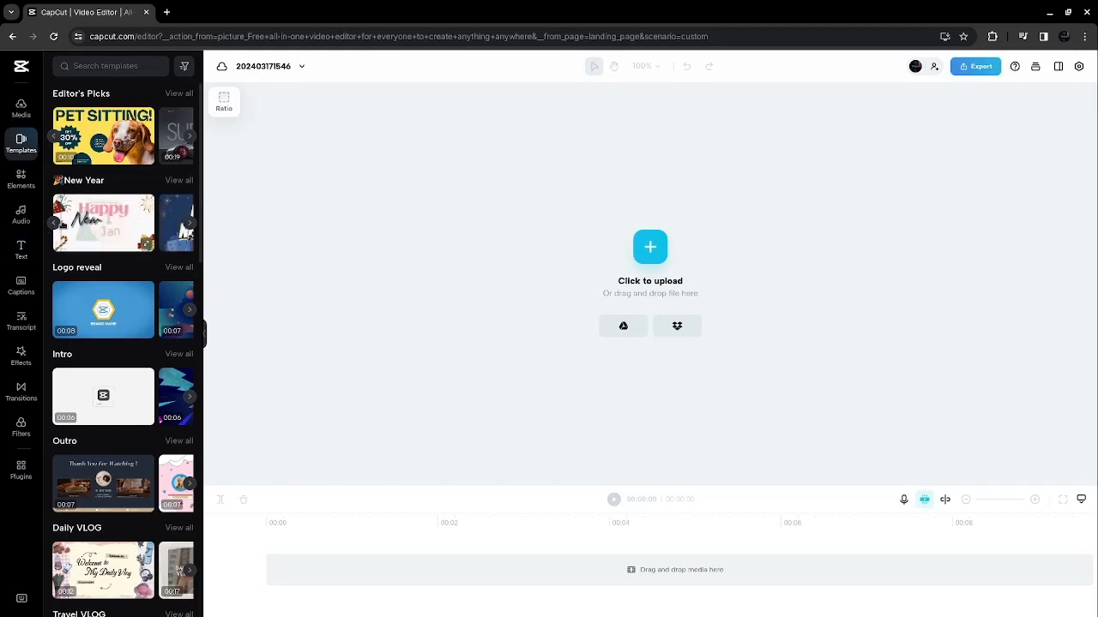
pyautogui.click(52, 220)
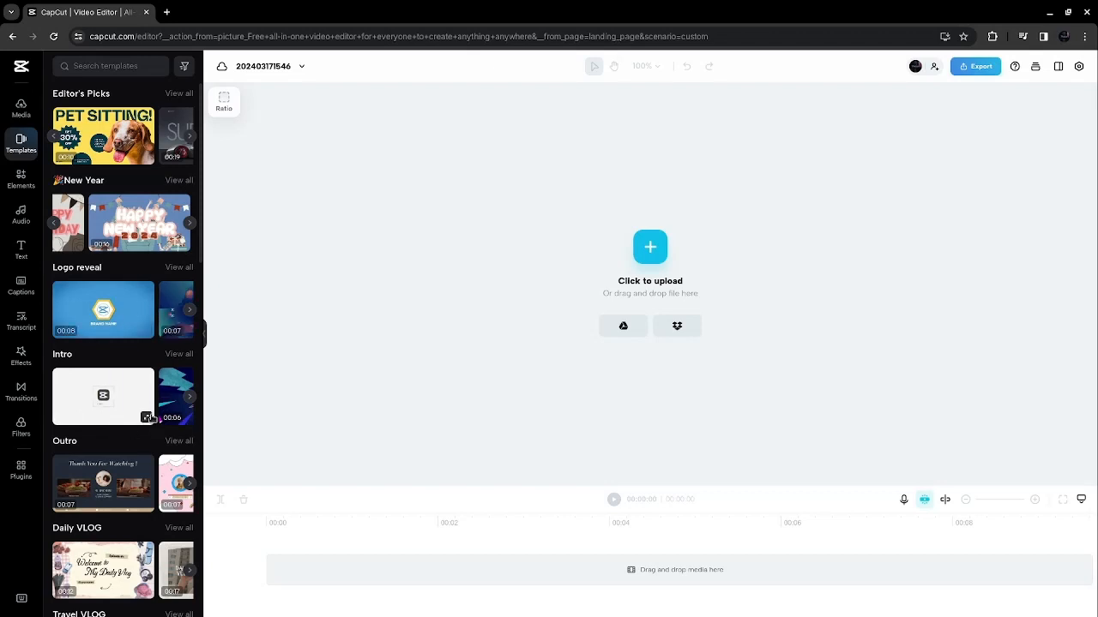
# - Look through the Intro and Daily VLOG templates and the further categories down to Christmas Promo
pyautogui.click(190, 398)
pyautogui.click(192, 403)
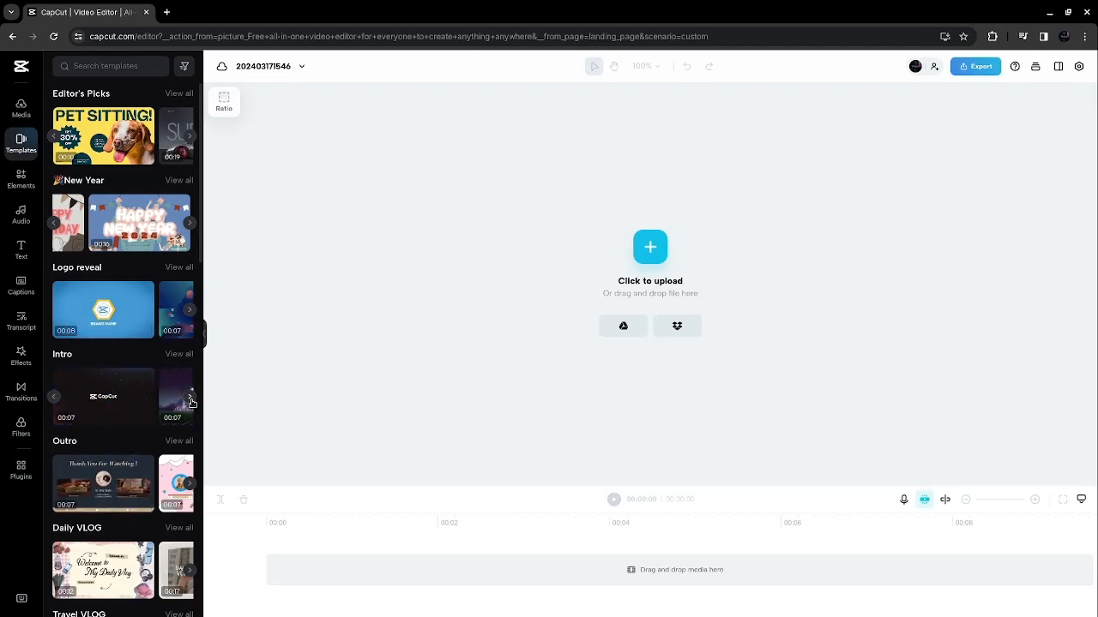
pyautogui.click(54, 397)
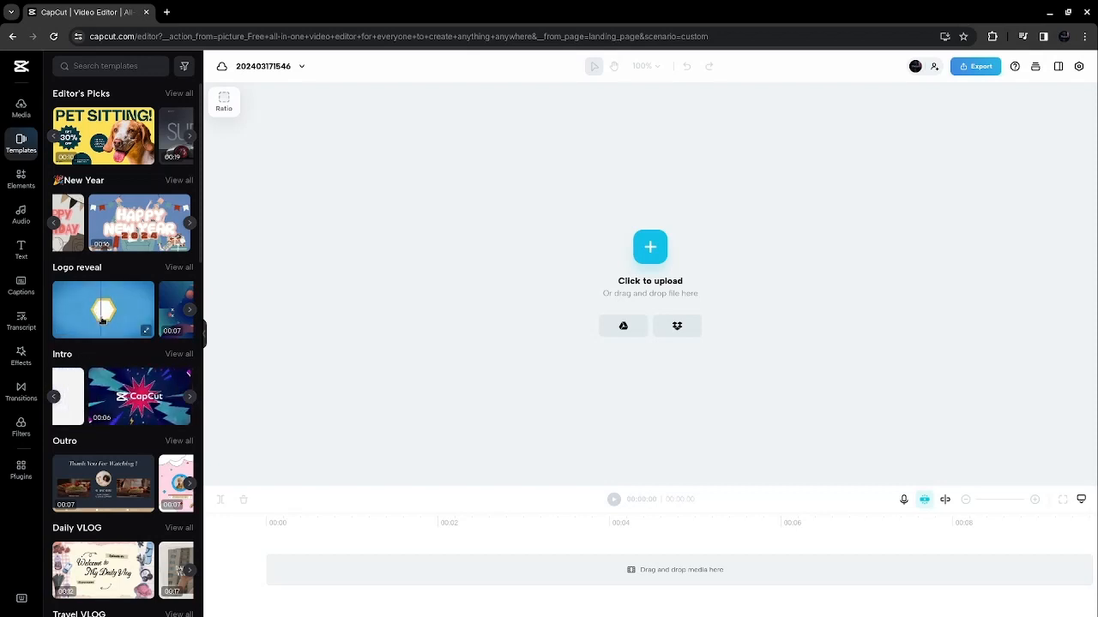
pyautogui.scroll(-5, 106, 319)
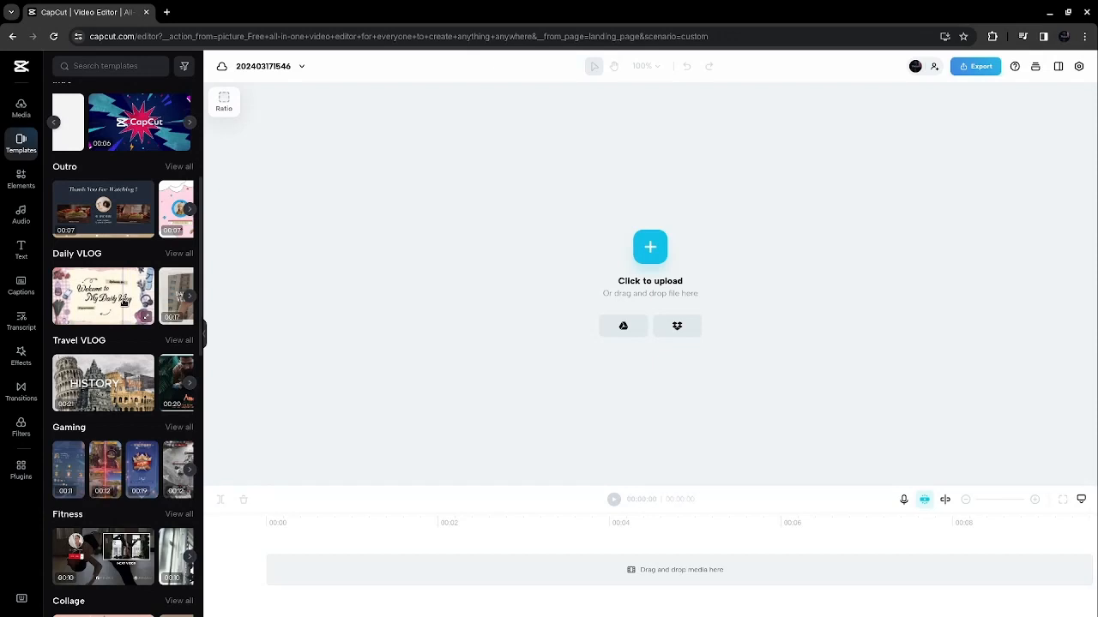
pyautogui.click(190, 300)
pyautogui.click(190, 300)
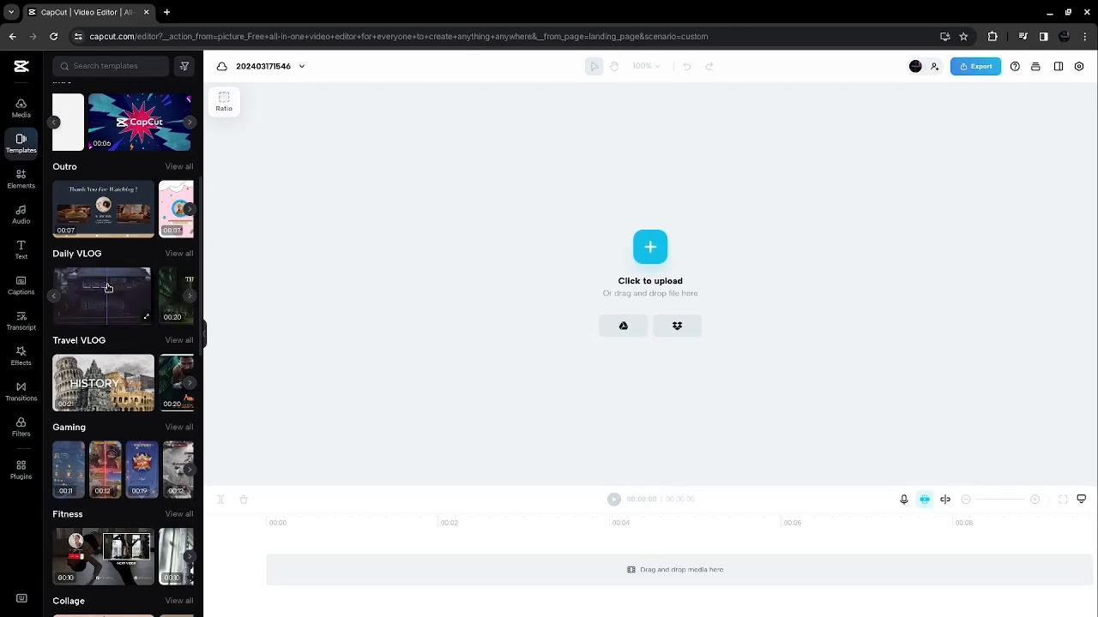
pyautogui.scroll(-1, 108, 288)
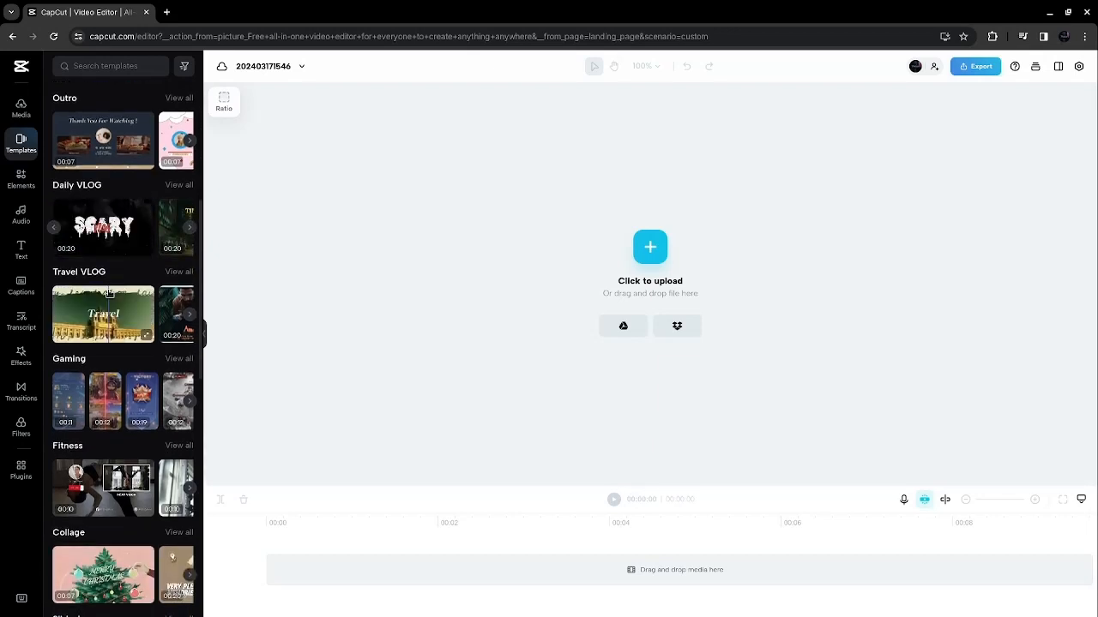
pyautogui.scroll(-1, 108, 293)
pyautogui.scroll(-1, 103, 305)
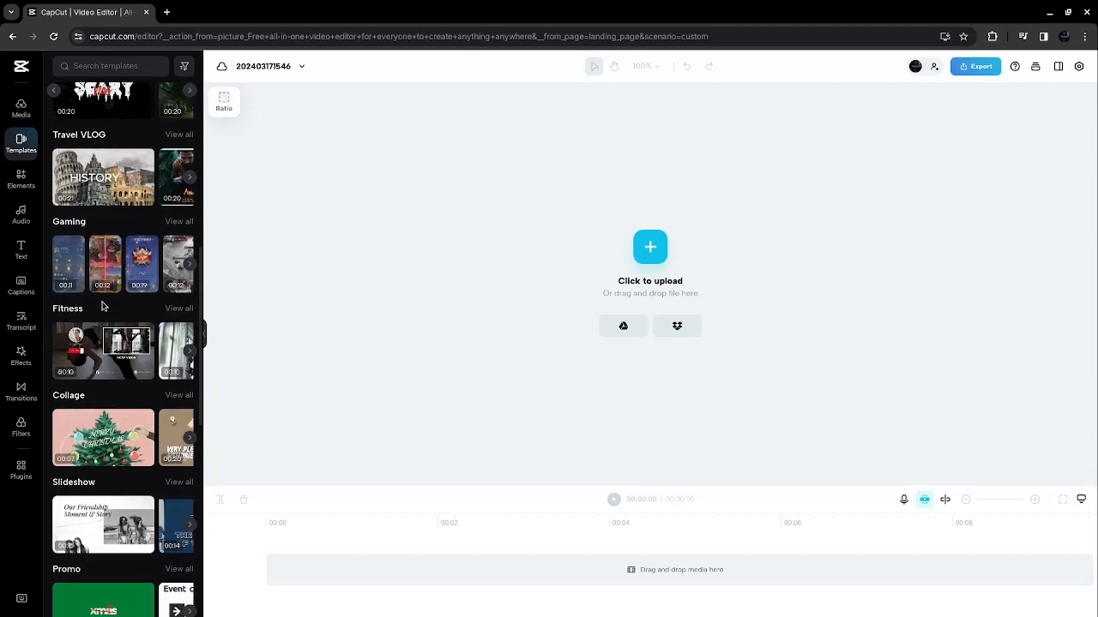
pyautogui.scroll(-6, 102, 306)
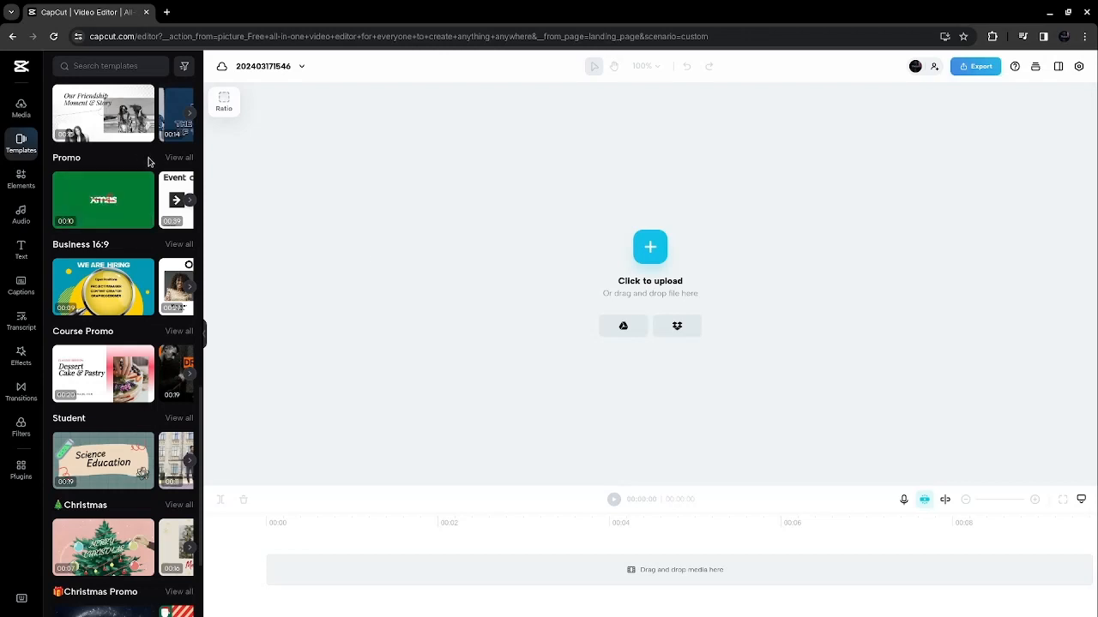
# - Add the AI character Victoria_Walking_2 in the pink dress from the elements library to the timeline
pyautogui.click(21, 177)
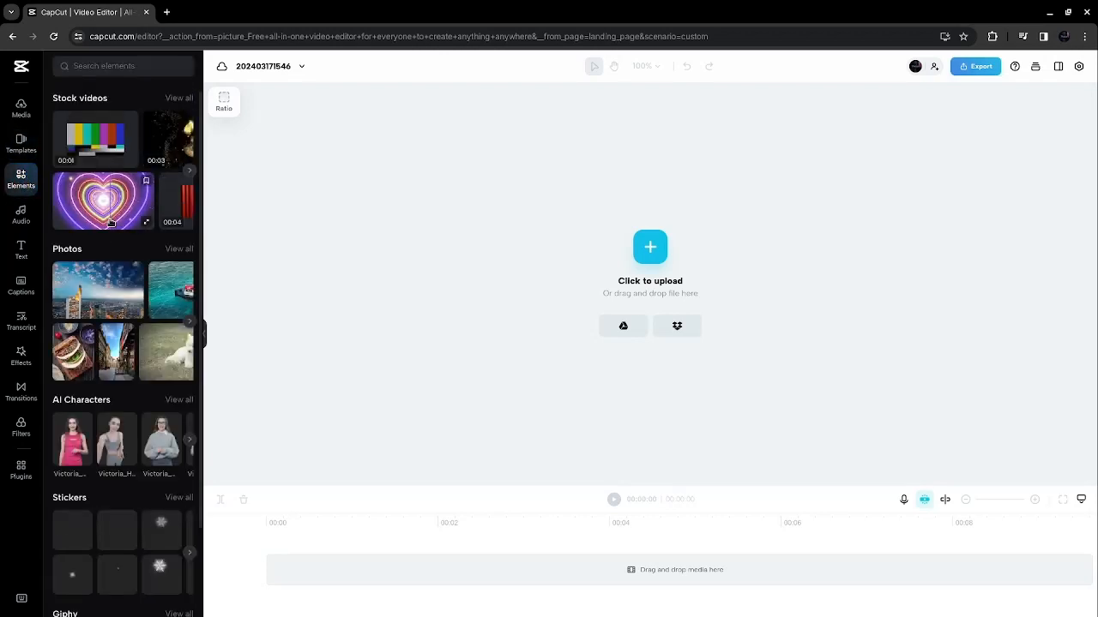
pyautogui.scroll(-3, 109, 223)
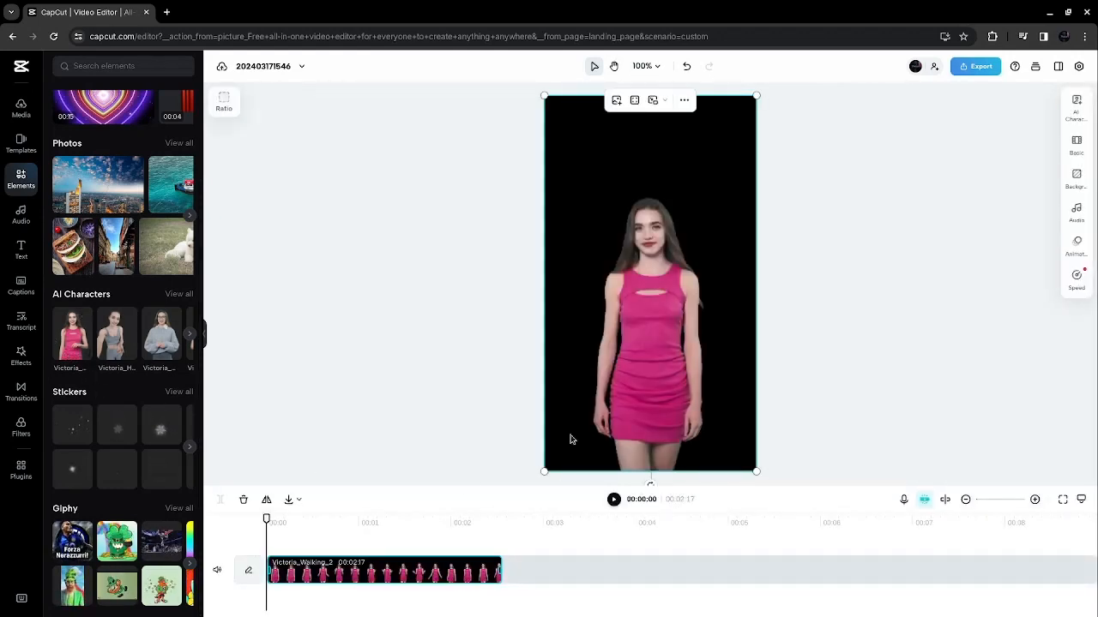
# - Play back the Victoria_Walking_2 clip and delete it from the timeline
pyautogui.click(614, 499)
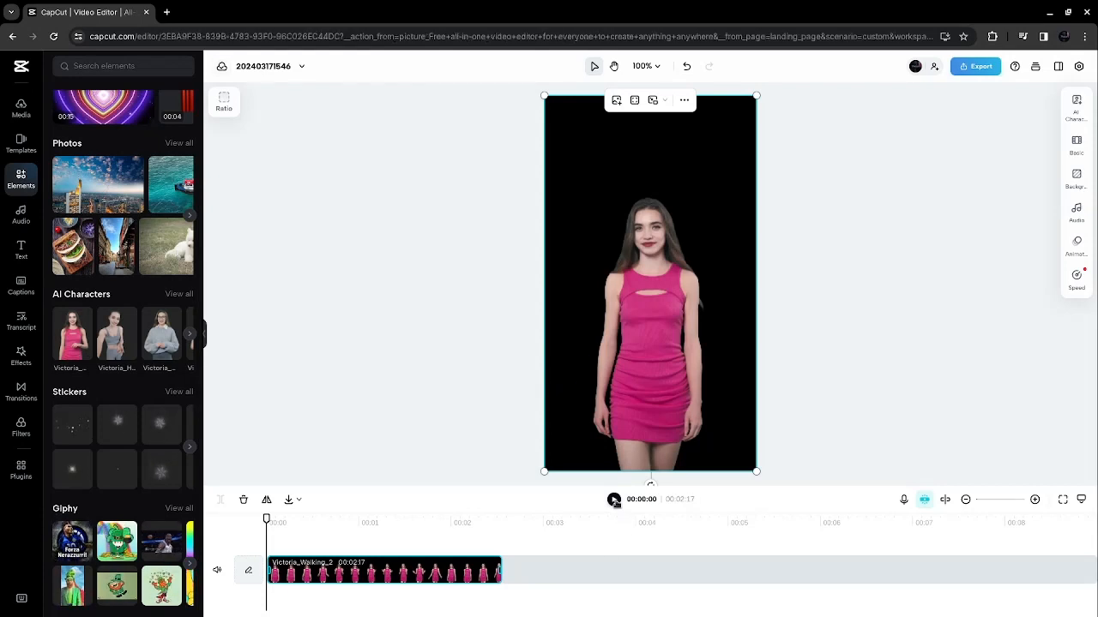
pyautogui.click(365, 388)
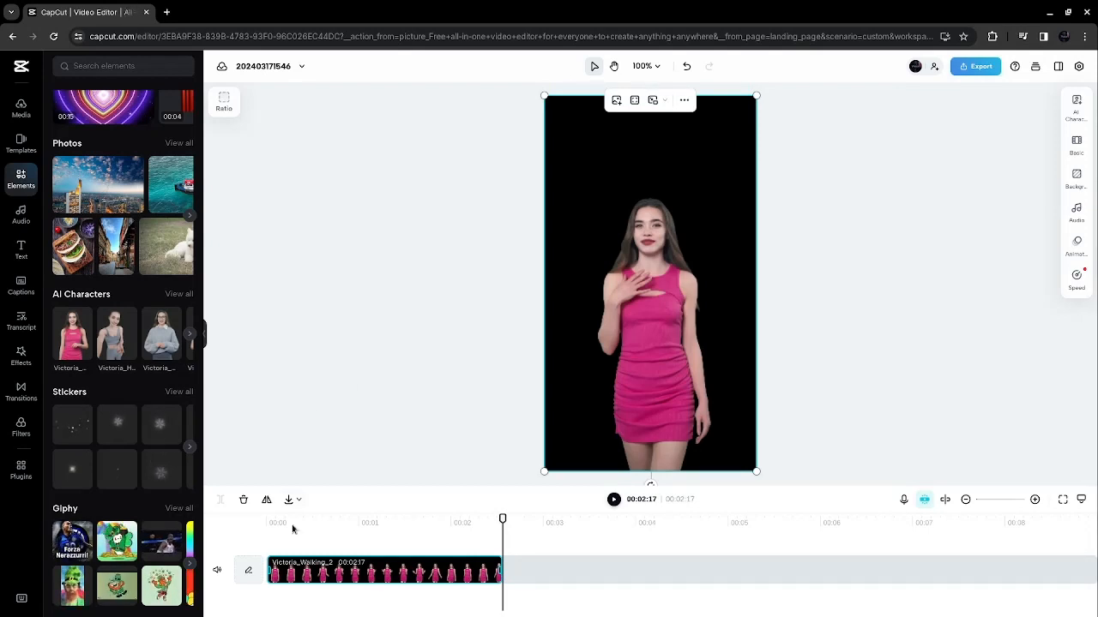
pyautogui.click(244, 499)
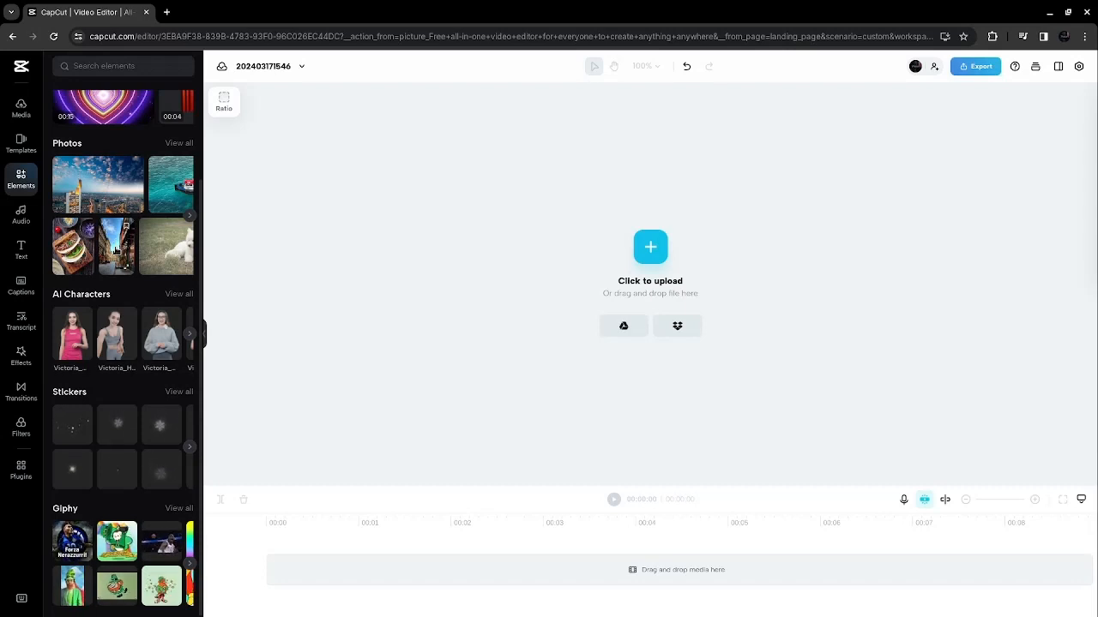
# - Try out the first snowflake sticker from the elements library, previewing it and removing it from the timeline
pyautogui.click(75, 429)
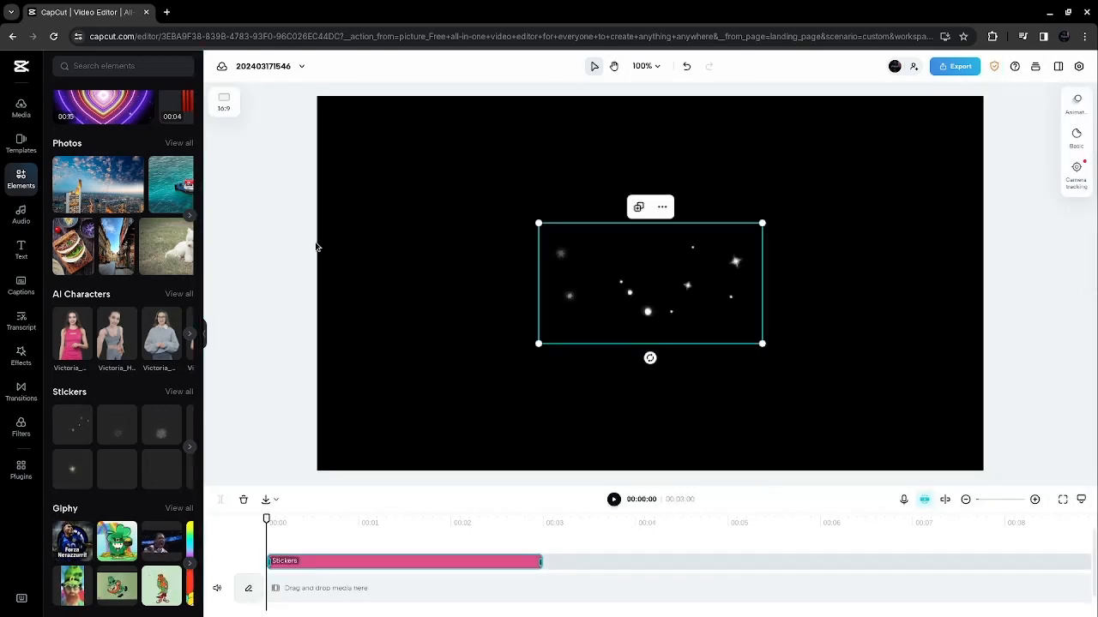
pyautogui.click(613, 499)
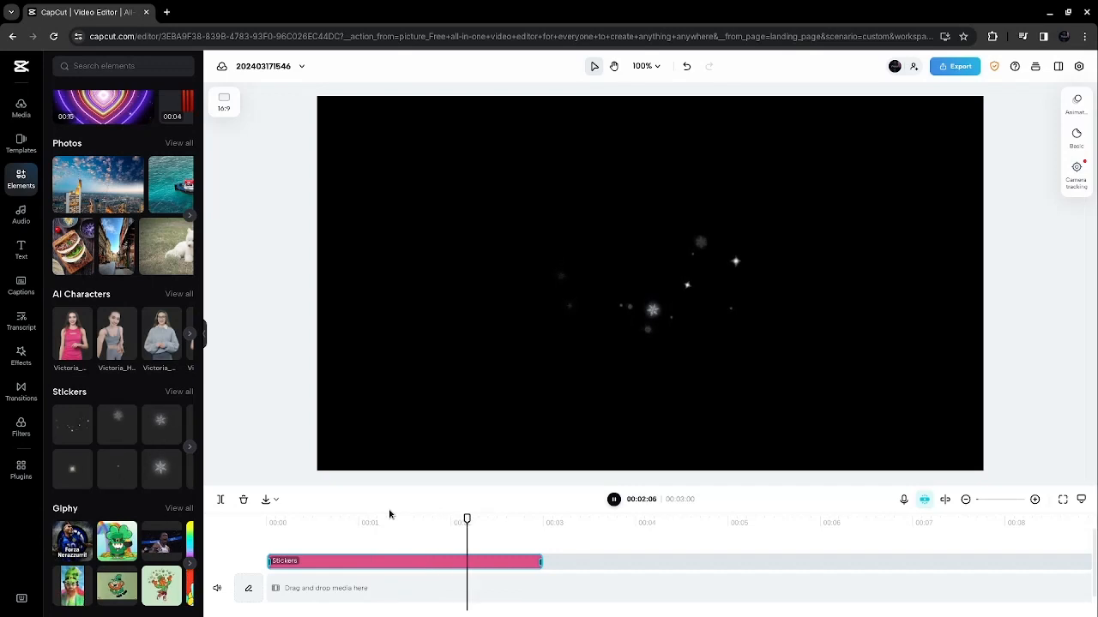
pyautogui.click(243, 500)
pyautogui.scroll(2, 117, 371)
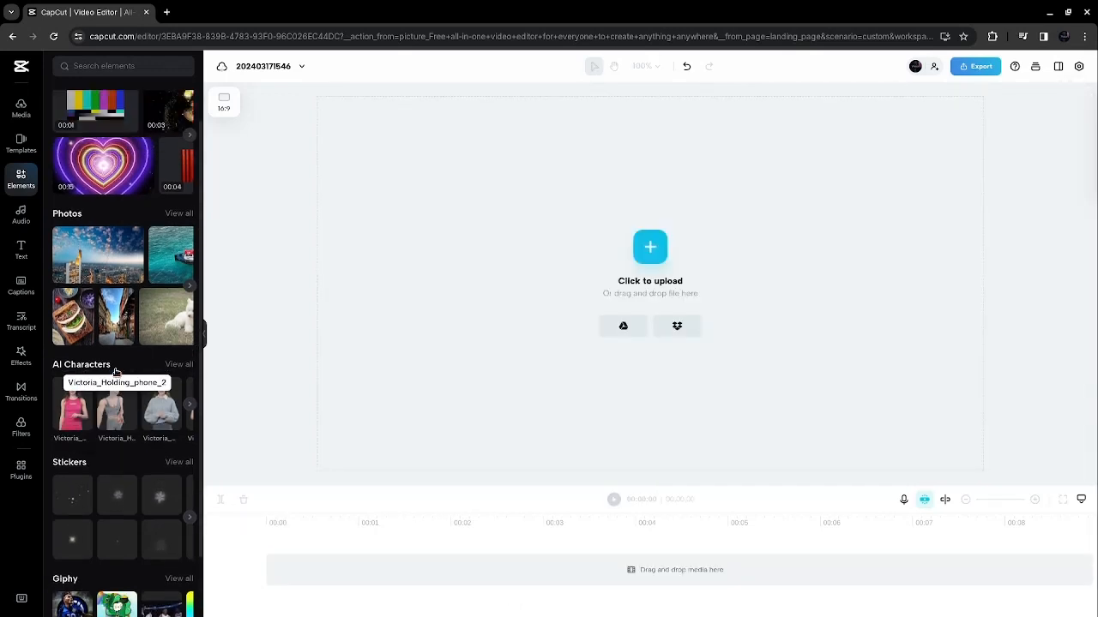
# - Browse the audio library's Warm music category and preview the track Voiceless Fact
pyautogui.click(21, 214)
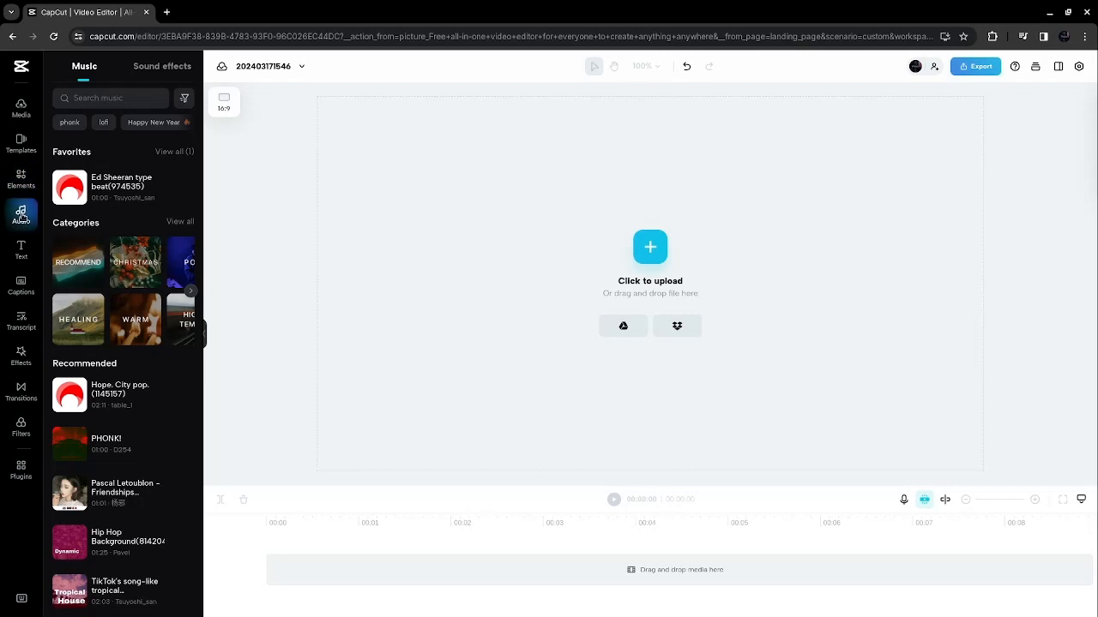
pyautogui.scroll(-1, 90, 221)
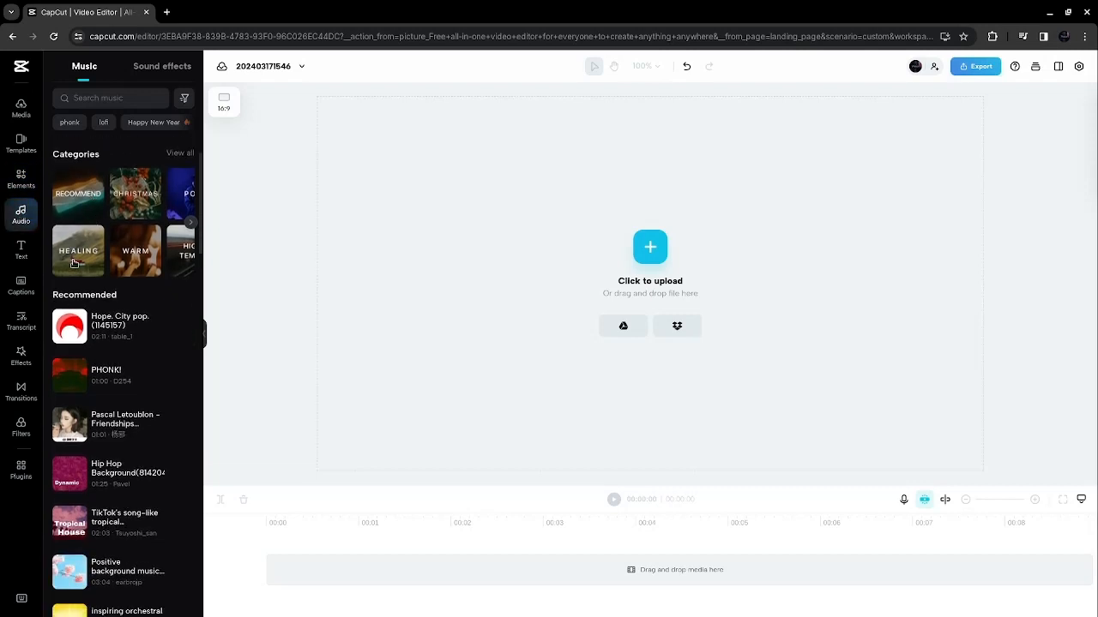
pyautogui.click(137, 259)
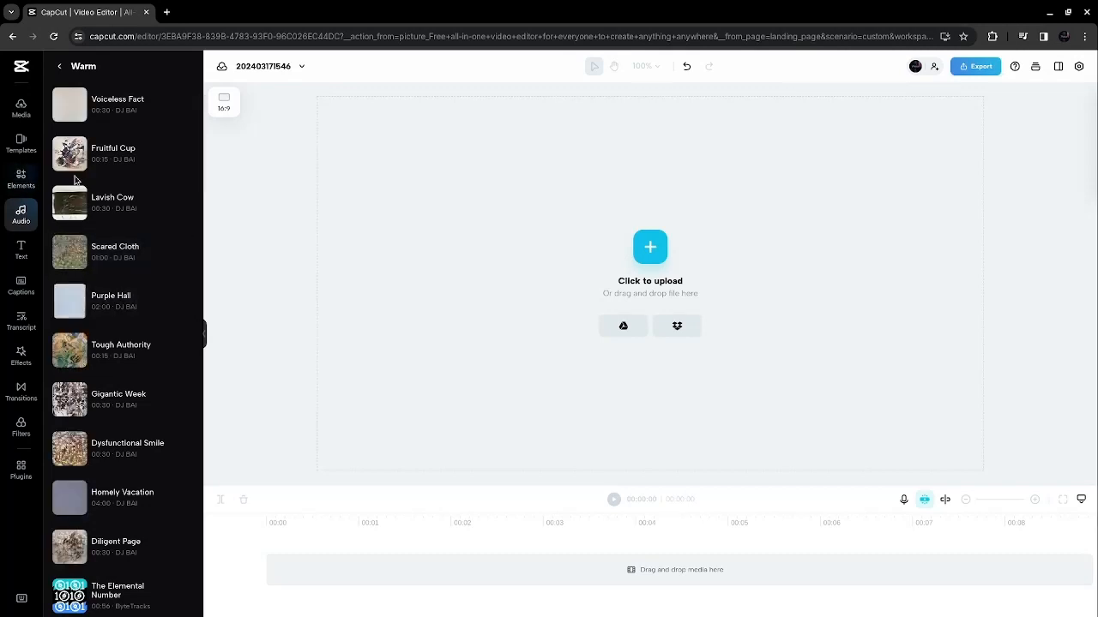
pyautogui.click(70, 104)
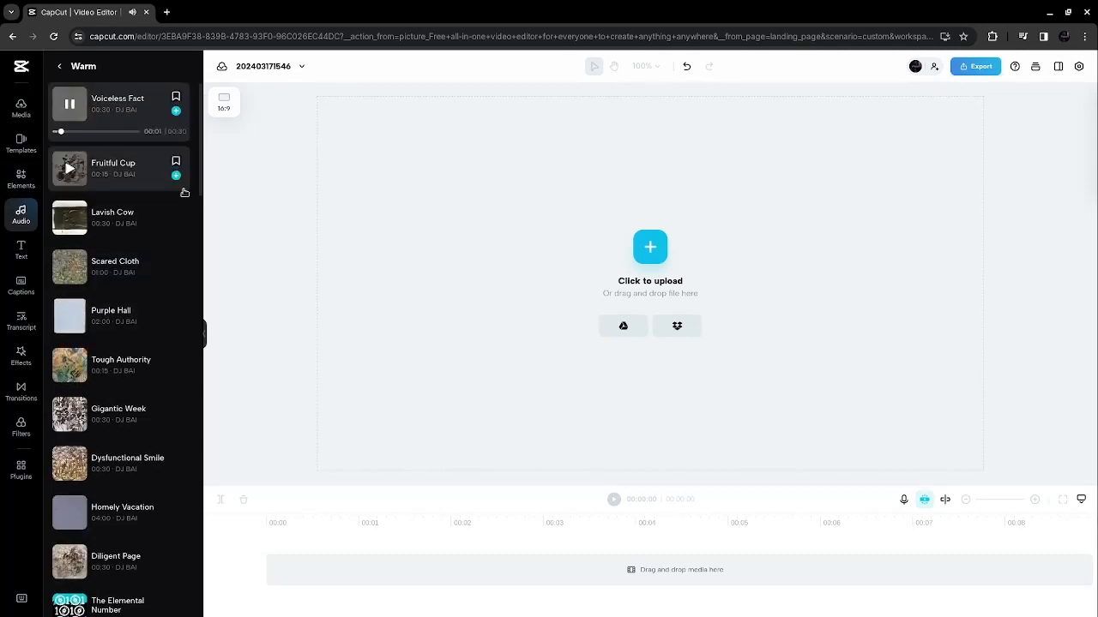
pyautogui.click(71, 107)
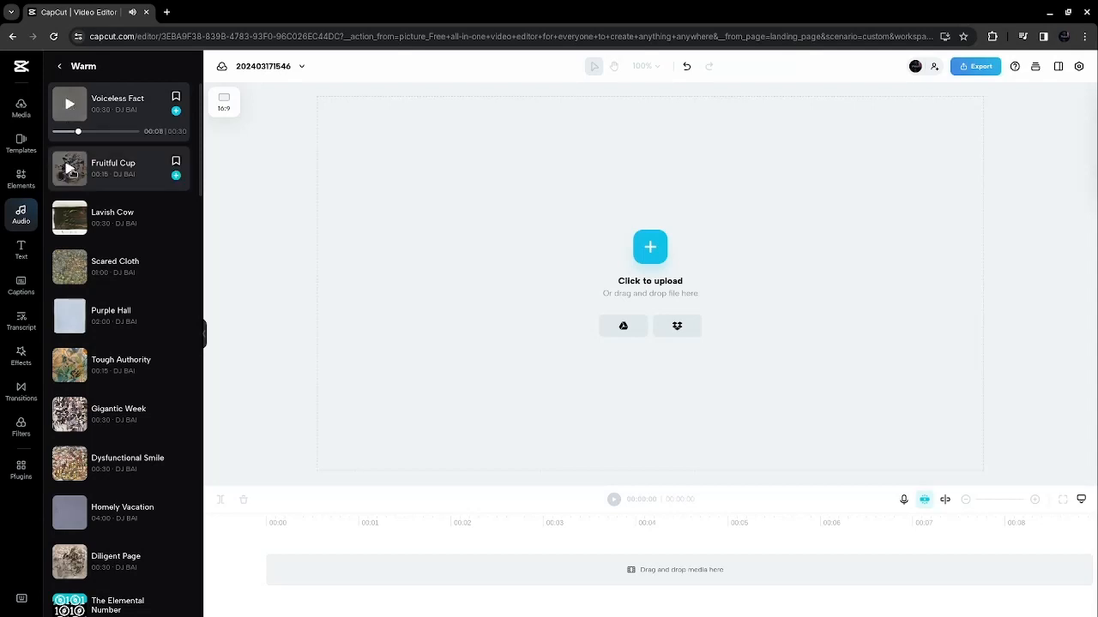
# - Preview the Warm tracks Fruitful Cup and Tough Authority, pausing each one after a few seconds
pyautogui.click(70, 169)
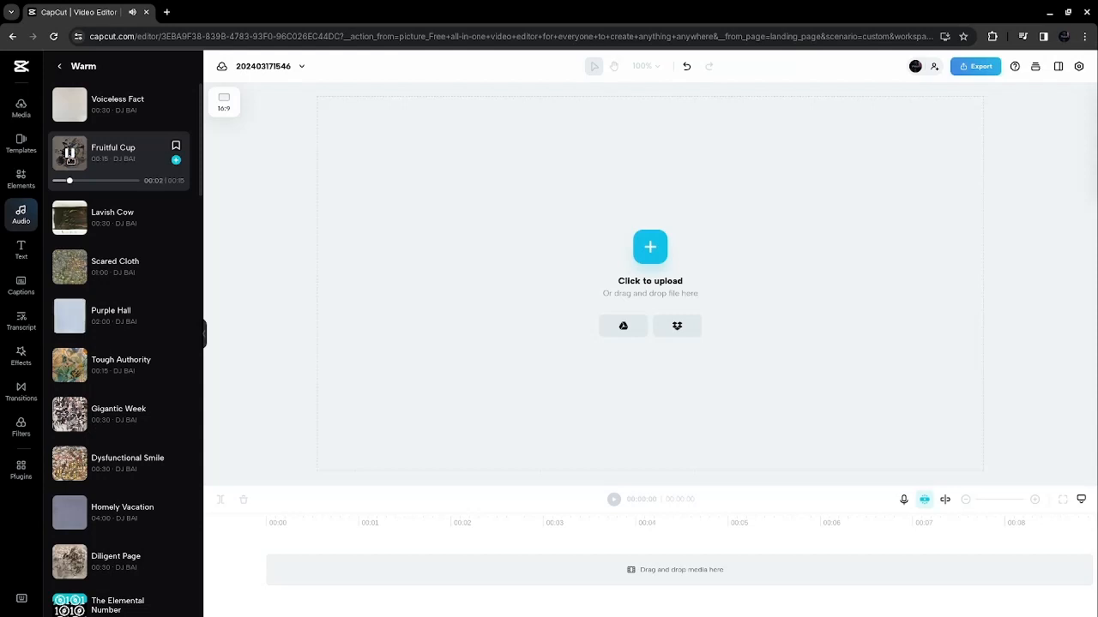
pyautogui.click(69, 154)
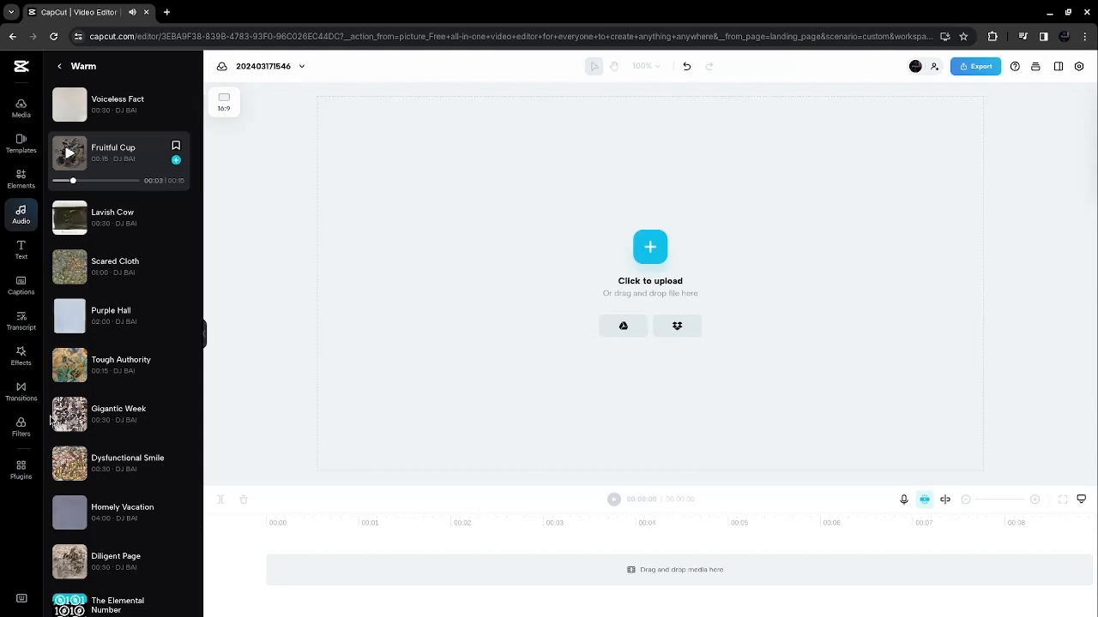
pyautogui.click(69, 366)
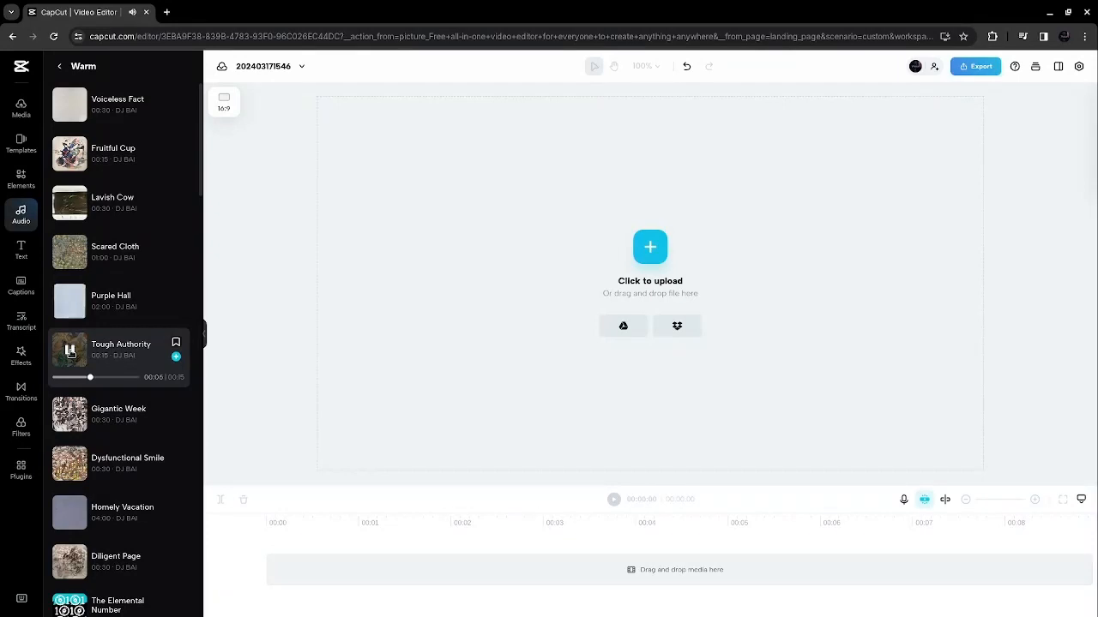
pyautogui.click(70, 350)
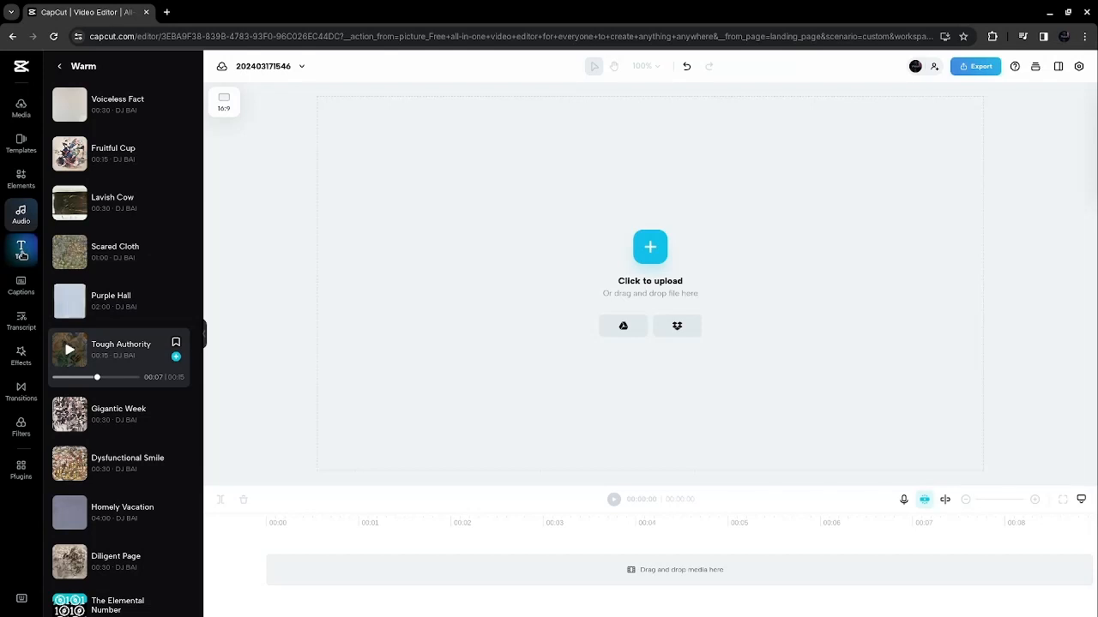
# - Look through the text templates, the caption generation options and the transcript-based editing settings
pyautogui.click(21, 250)
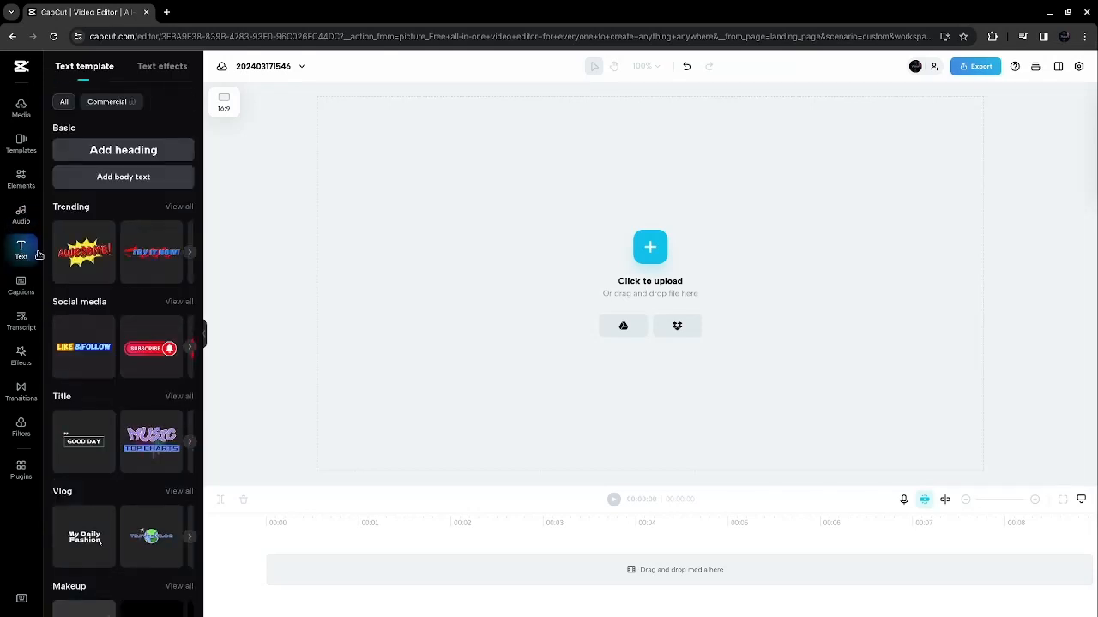
pyautogui.scroll(-1, 98, 257)
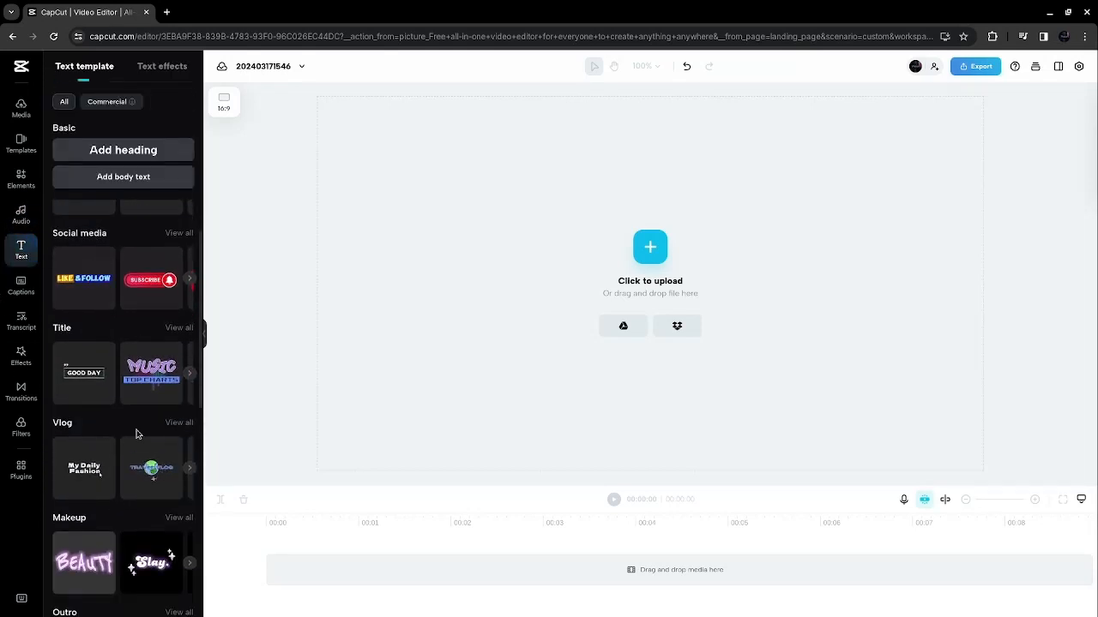
pyautogui.click(21, 286)
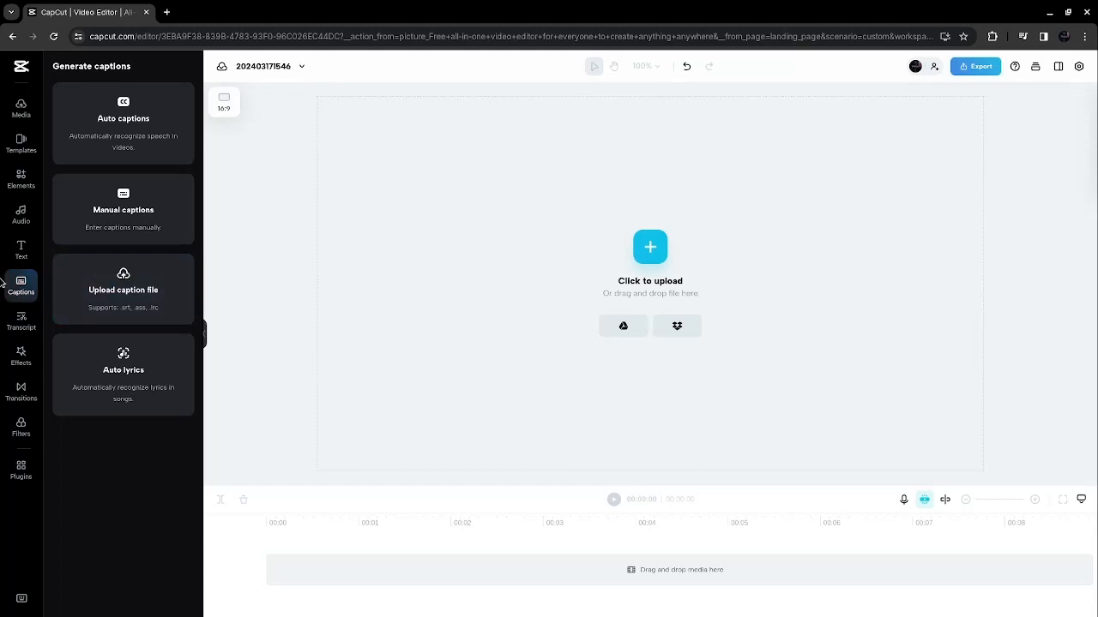
pyautogui.click(23, 323)
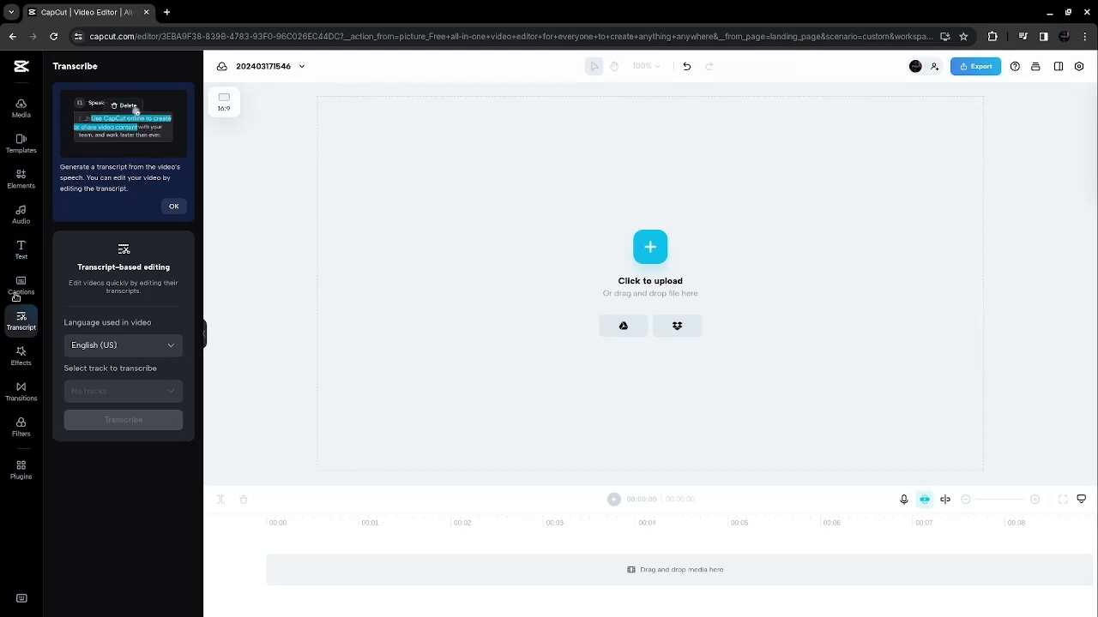
# - Look through the video effects library and the transitions library
pyautogui.click(26, 360)
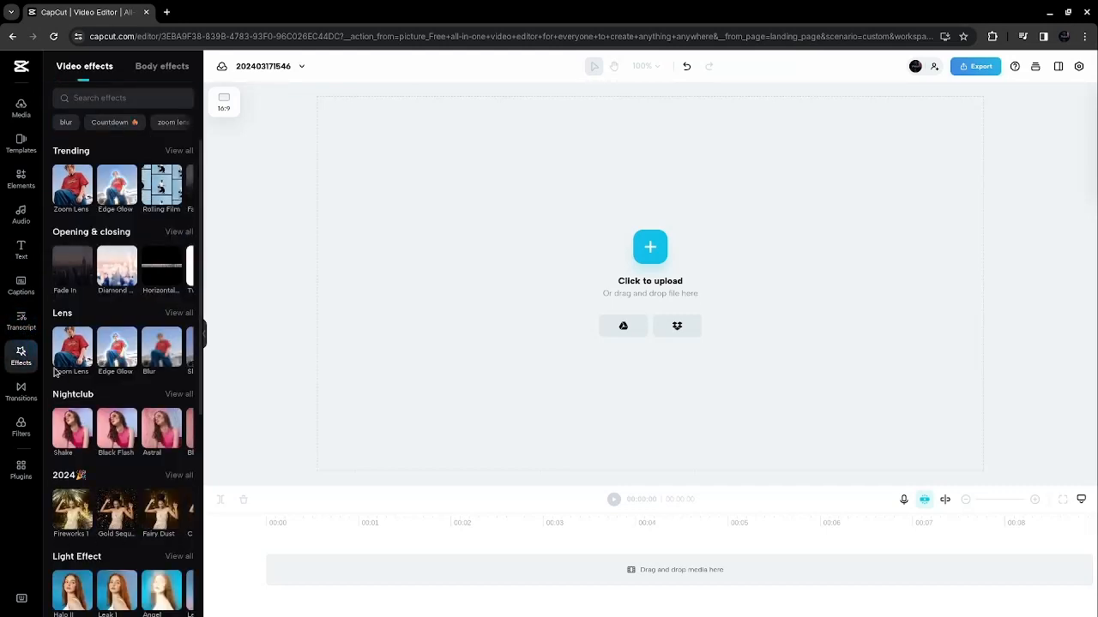
pyautogui.scroll(-2, 107, 210)
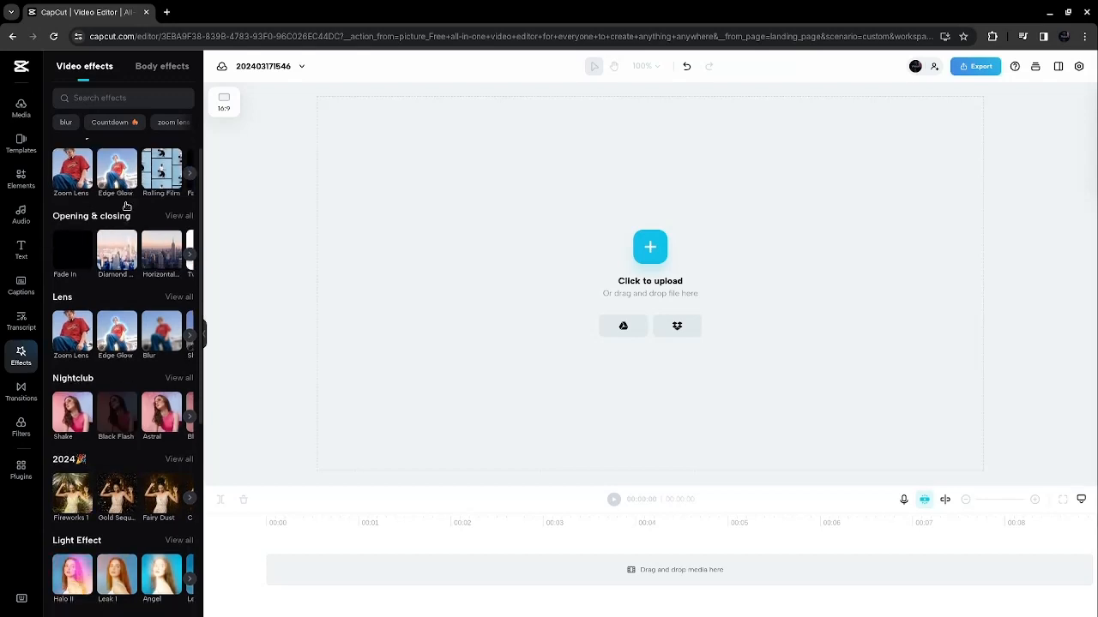
pyautogui.click(20, 396)
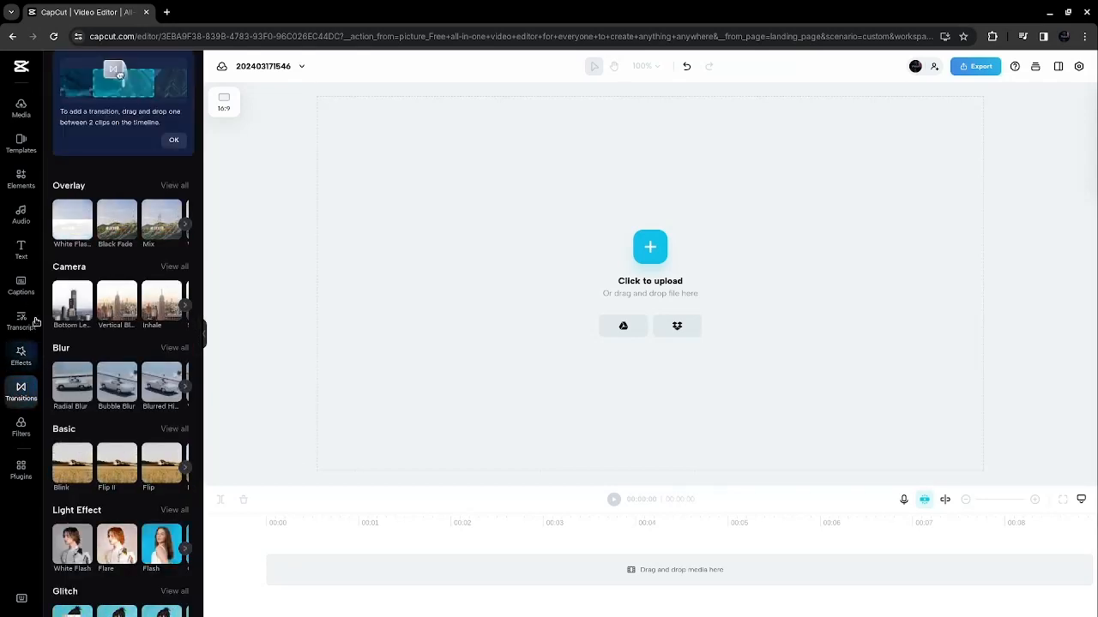
# - Browse the filter categories down to Food and look at the available plugins
pyautogui.click(21, 427)
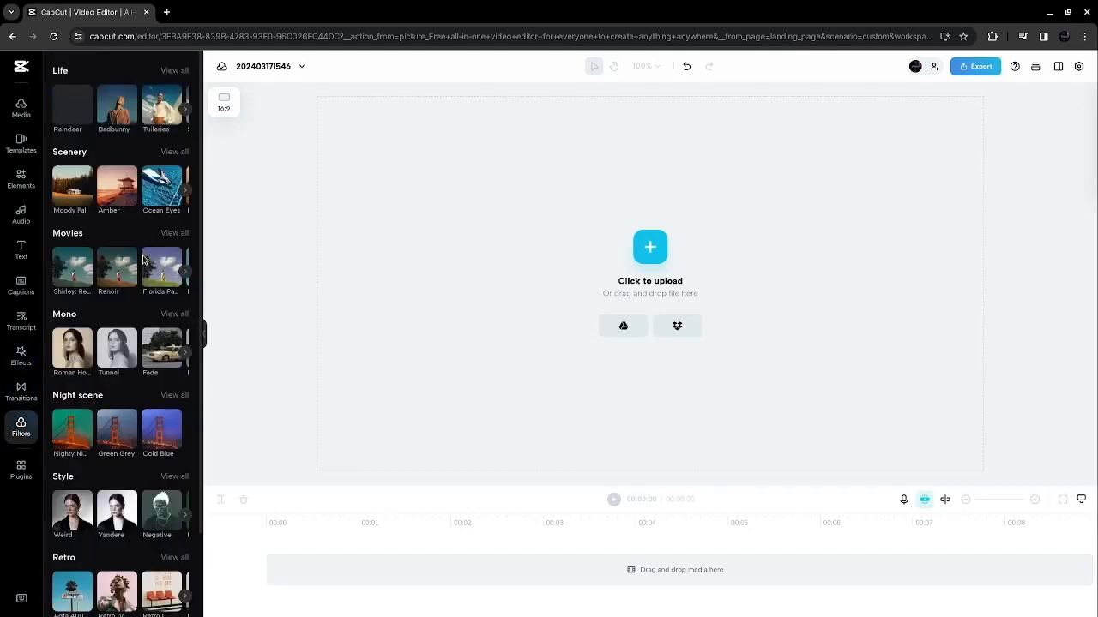
pyautogui.scroll(-2, 141, 168)
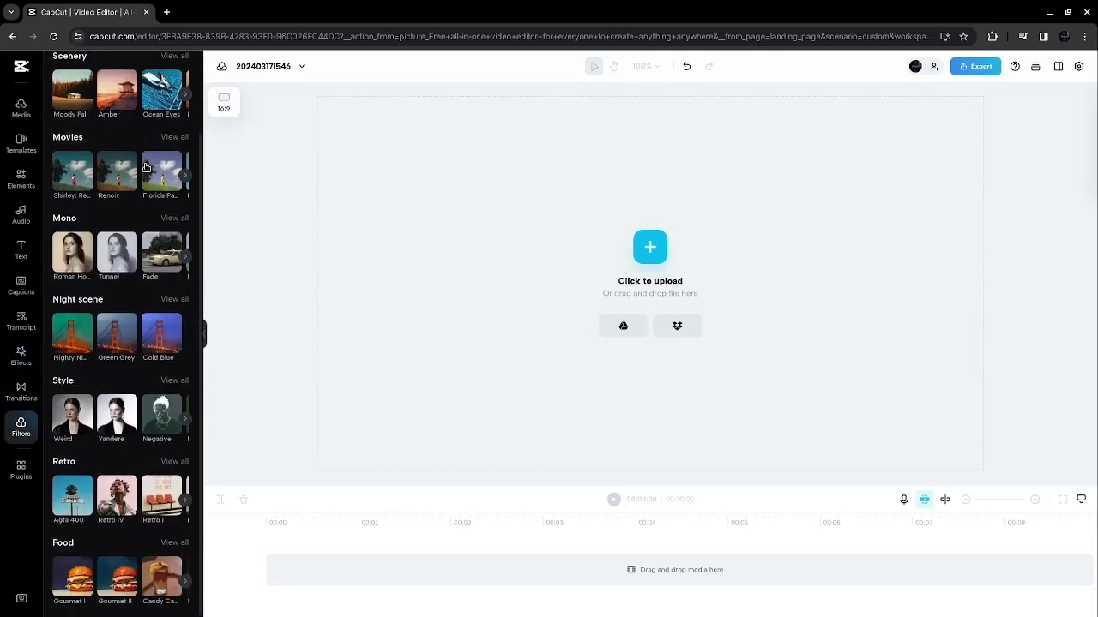
pyautogui.scroll(2, 125, 191)
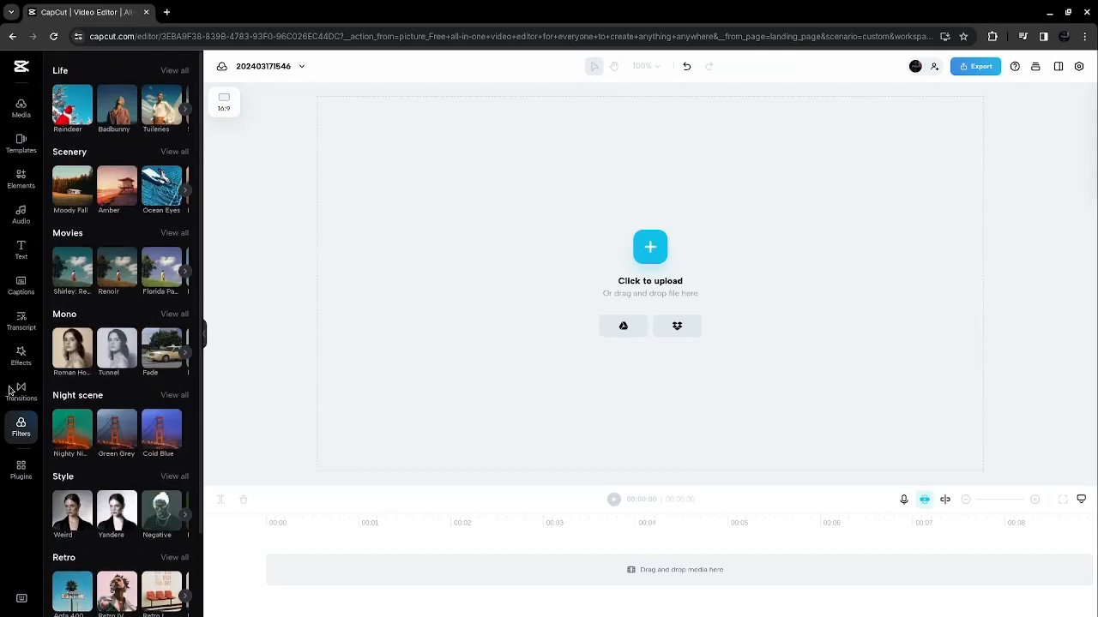
pyautogui.click(21, 470)
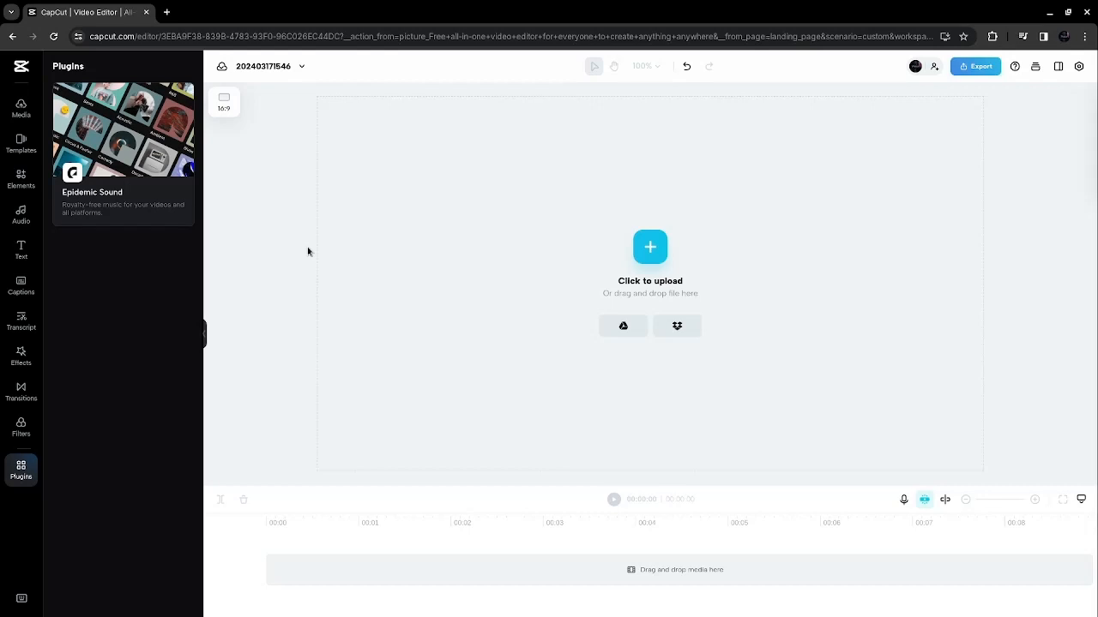
# - Show the uploaded media files, and briefly bring up OBS to check the recording before returning to the CapCut editor
pyautogui.click(22, 109)
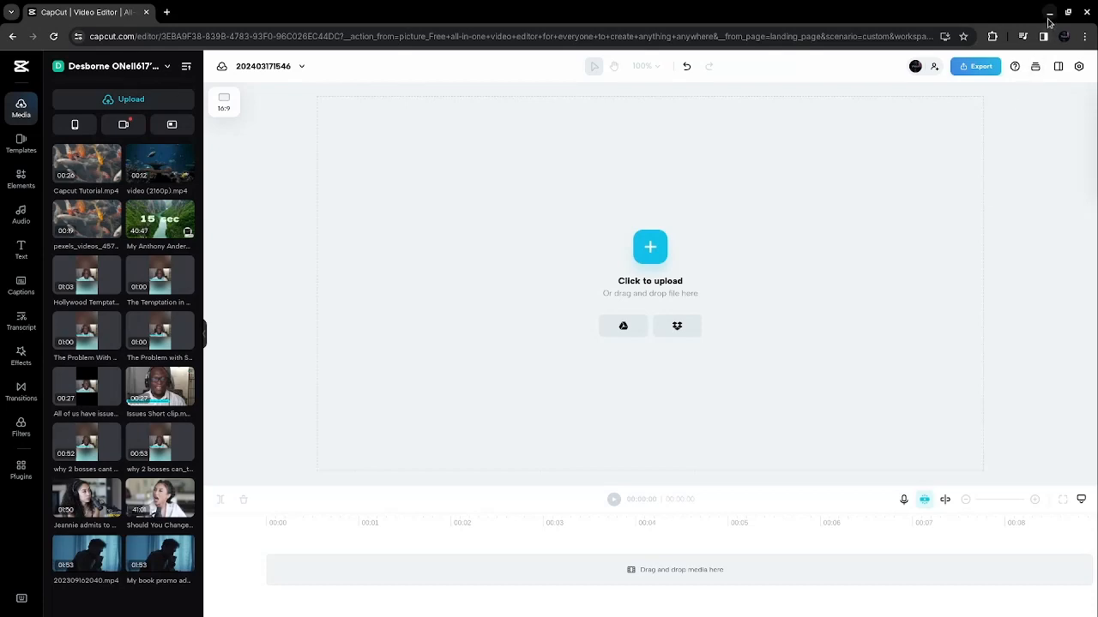
pyautogui.click(403, 604)
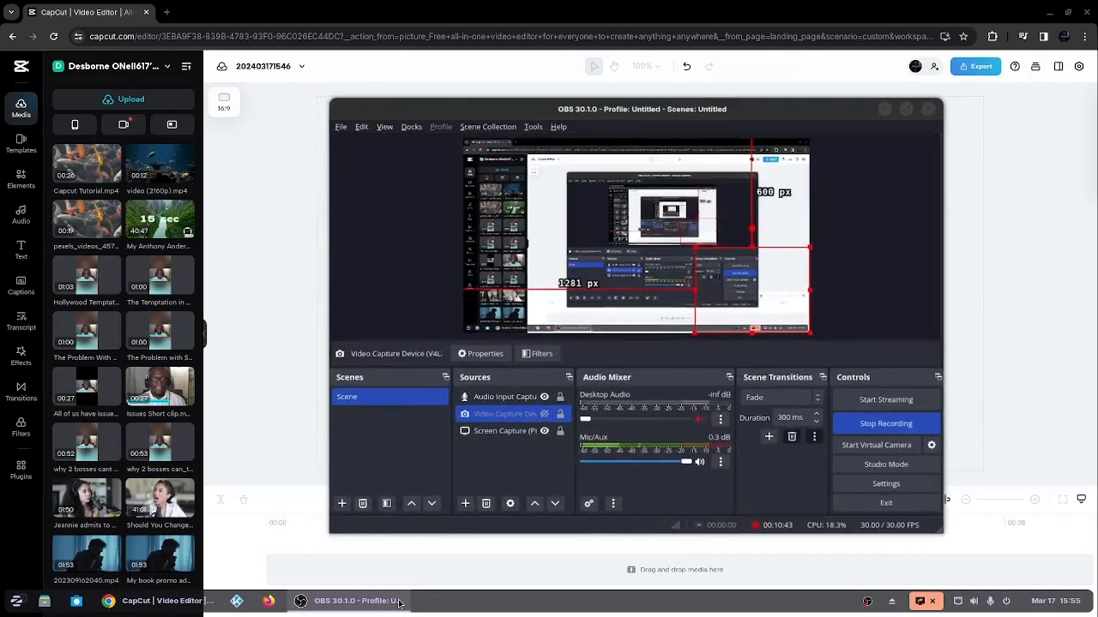
pyautogui.click(400, 604)
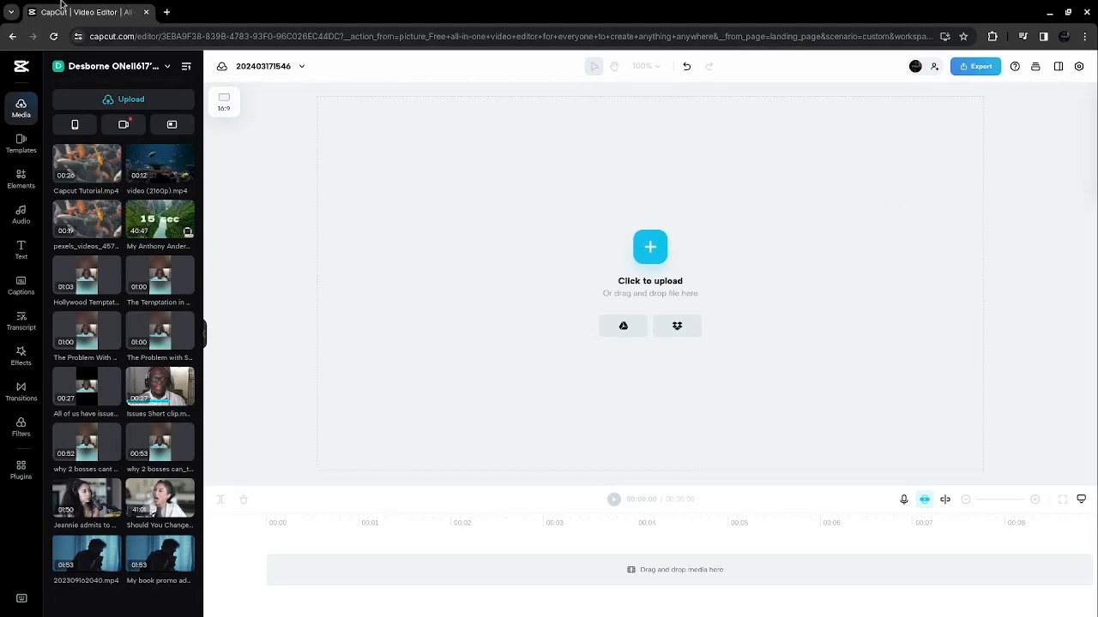
# - Open Pexels in a new browser tab and browse its trending free stock photos
pyautogui.click(166, 12)
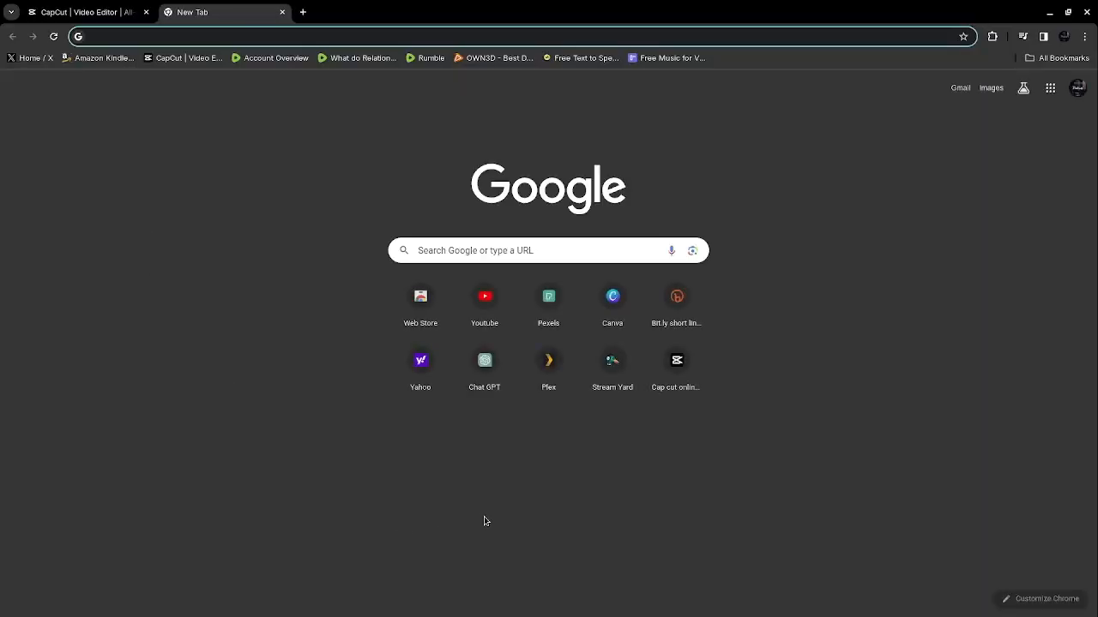
pyautogui.click(549, 307)
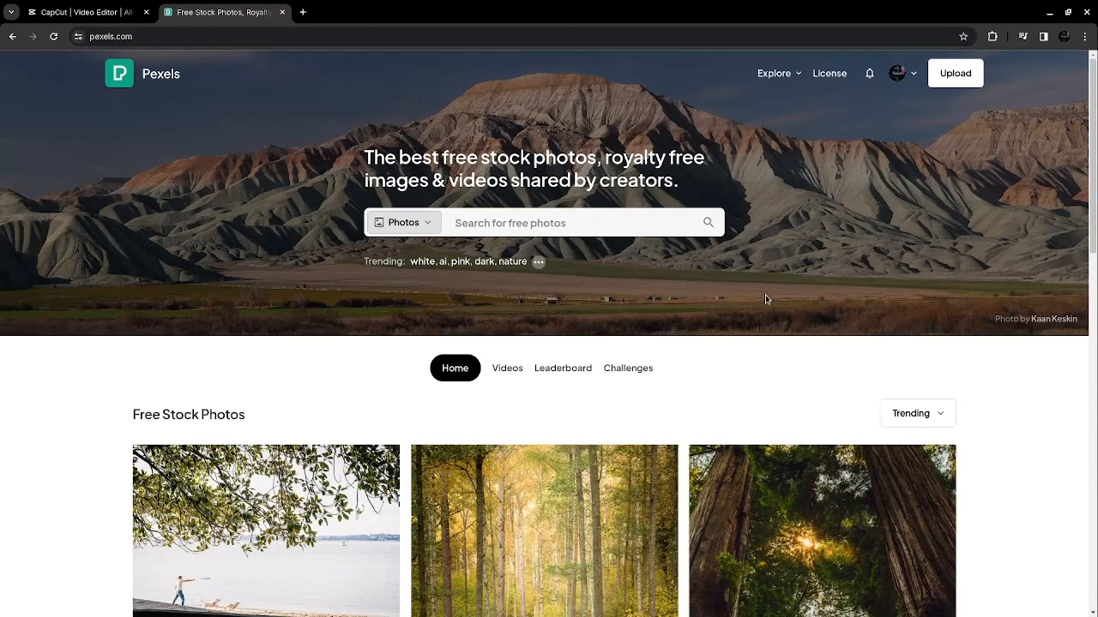
pyautogui.scroll(-6, 750, 278)
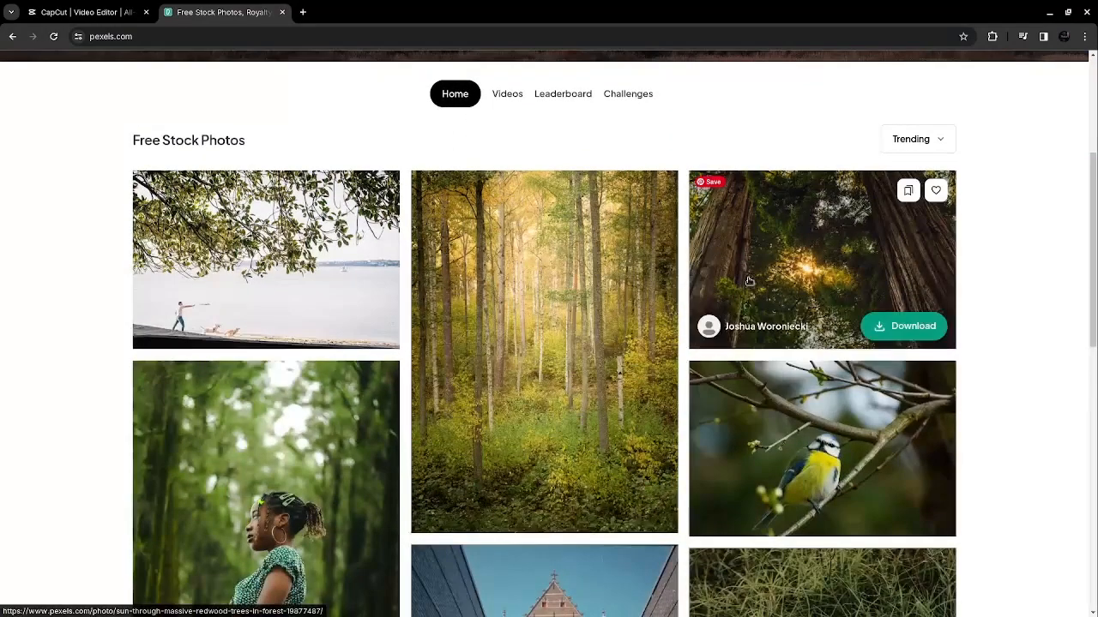
pyautogui.scroll(7, 441, 246)
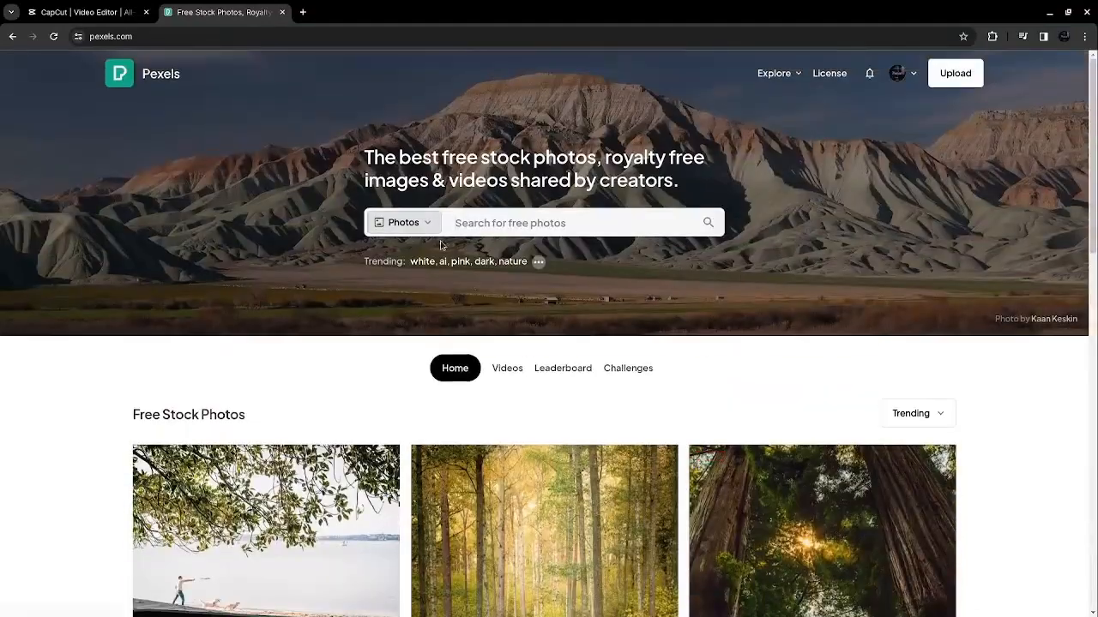
# - Switch the Pexels search to videos and search for "nature"
pyautogui.click(438, 223)
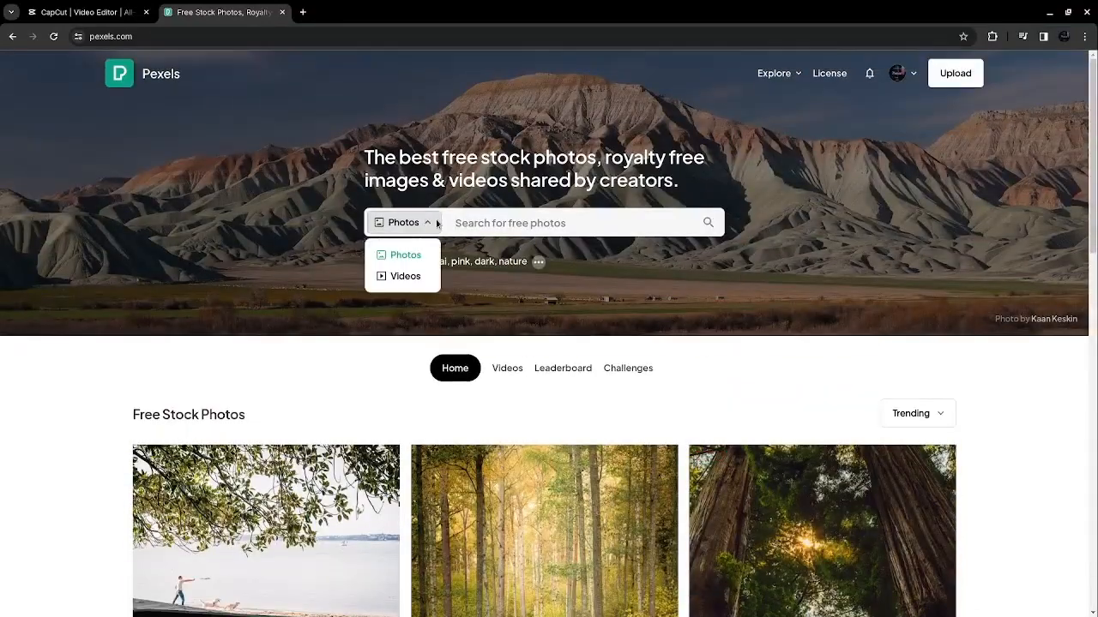
pyautogui.click(406, 277)
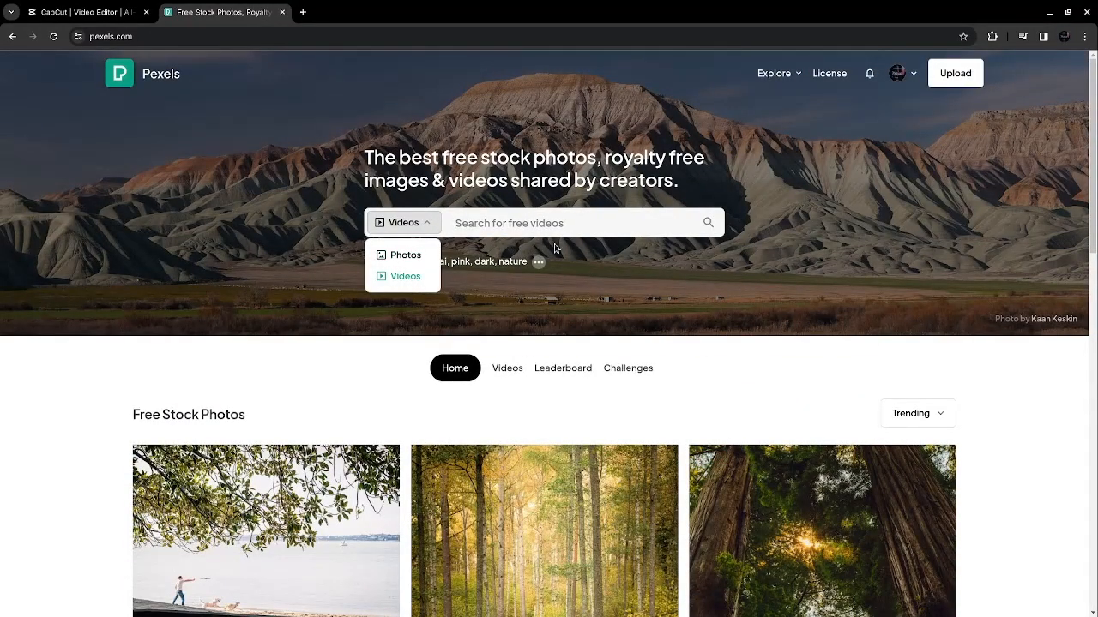
pyautogui.click(507, 224)
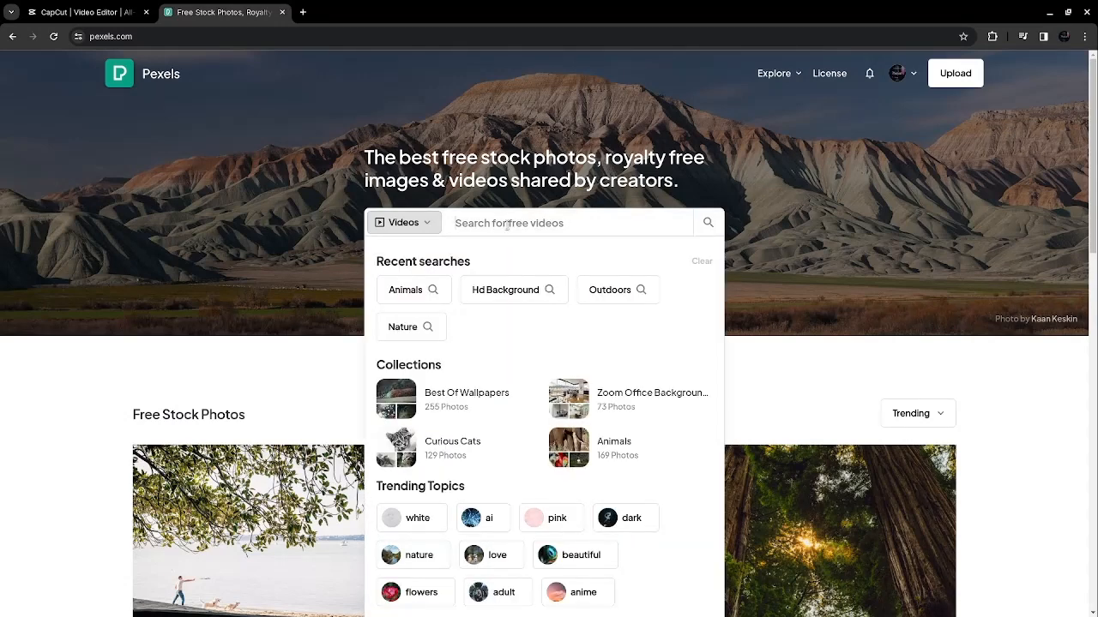
pyautogui.write('nature')
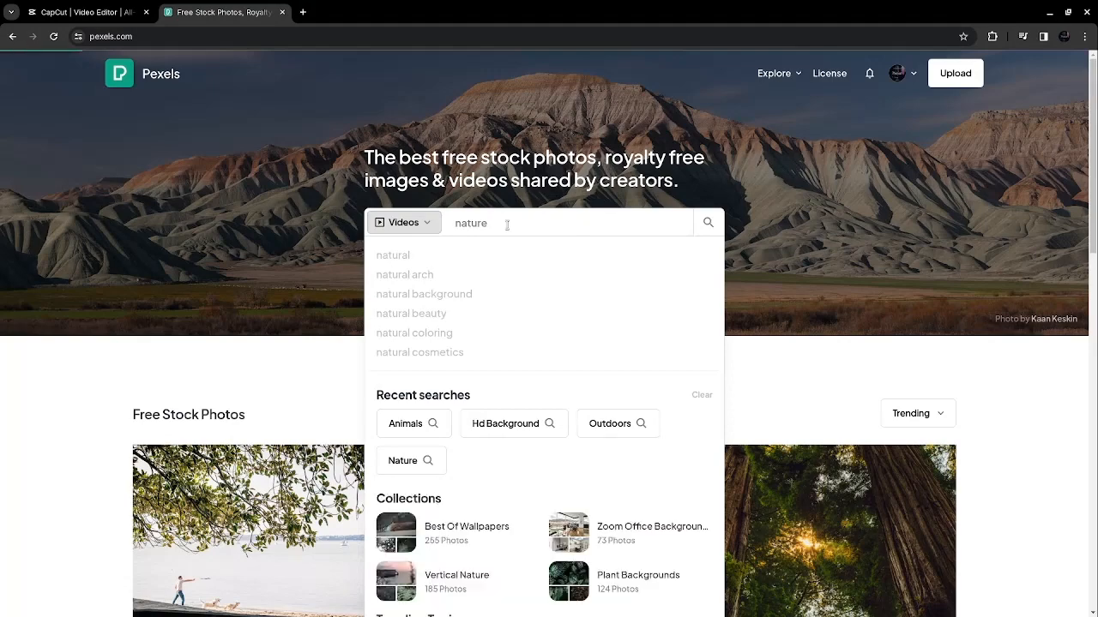
pyautogui.press('Return')
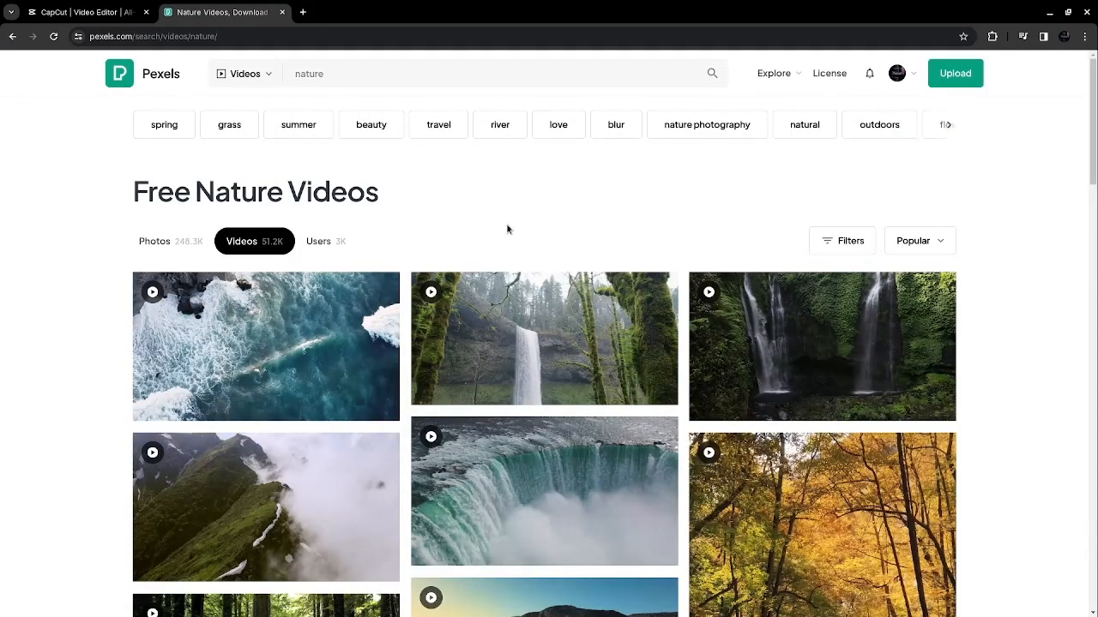
# - Browse the nature videos, download the aerial clip of ocean waves rushing to the shore, and dismiss the thank-you popup
pyautogui.scroll(-3, 510, 245)
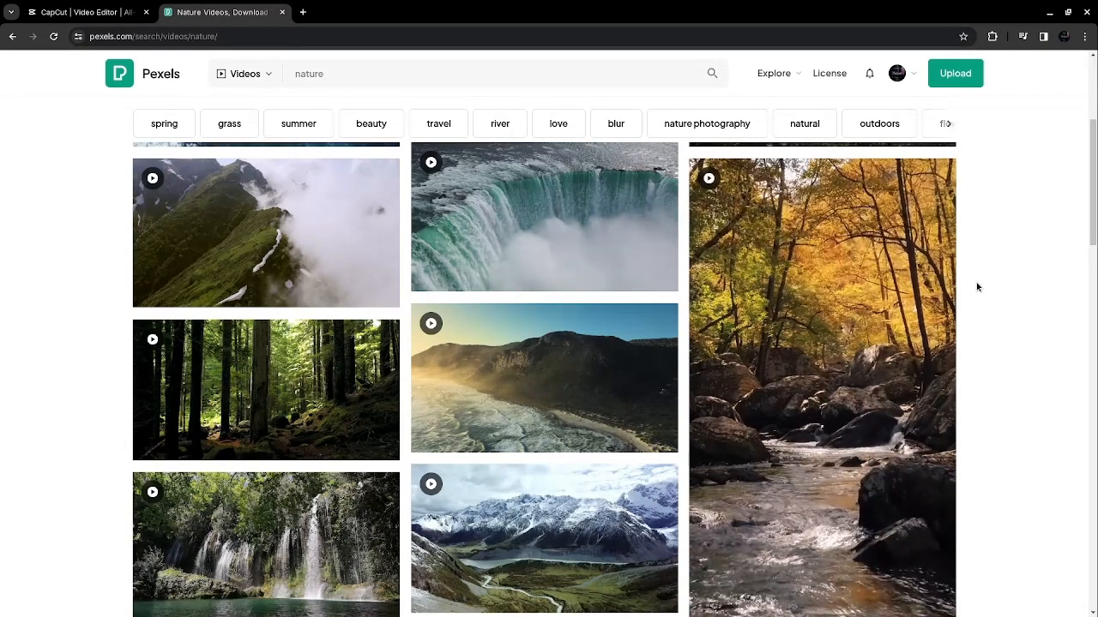
pyautogui.scroll(3, 823, 257)
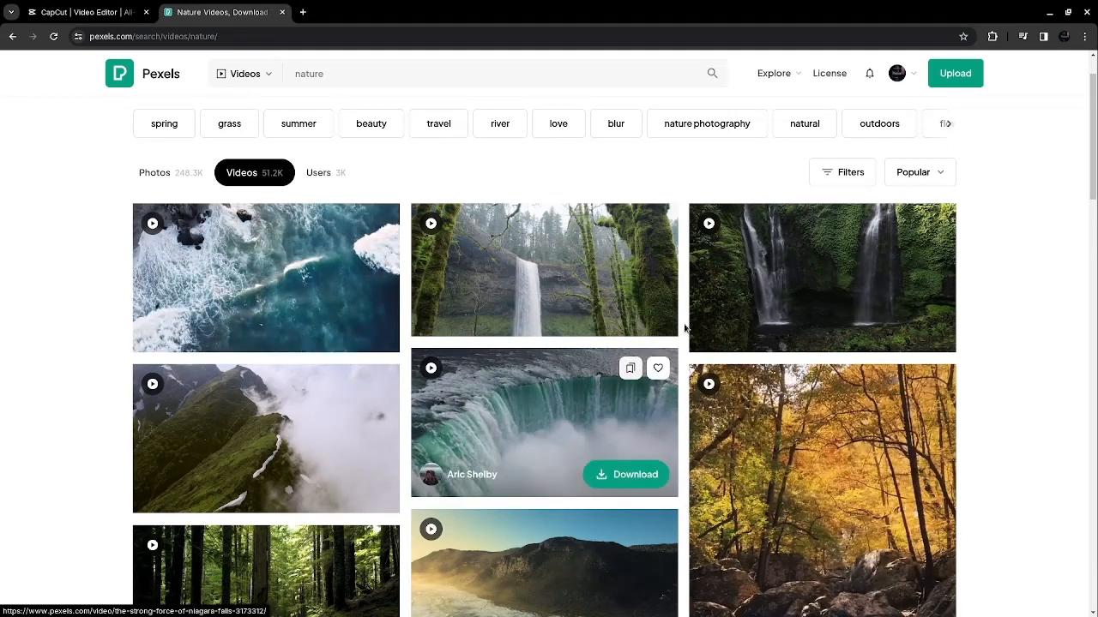
pyautogui.scroll(-3, 557, 274)
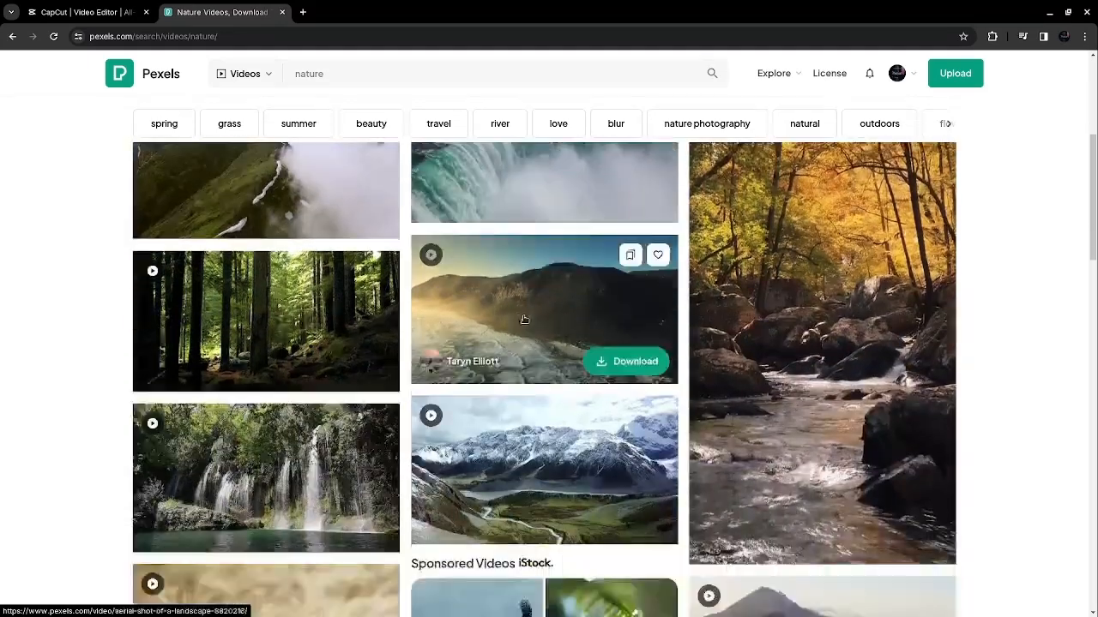
pyautogui.scroll(3, 518, 309)
pyautogui.scroll(-3, 283, 215)
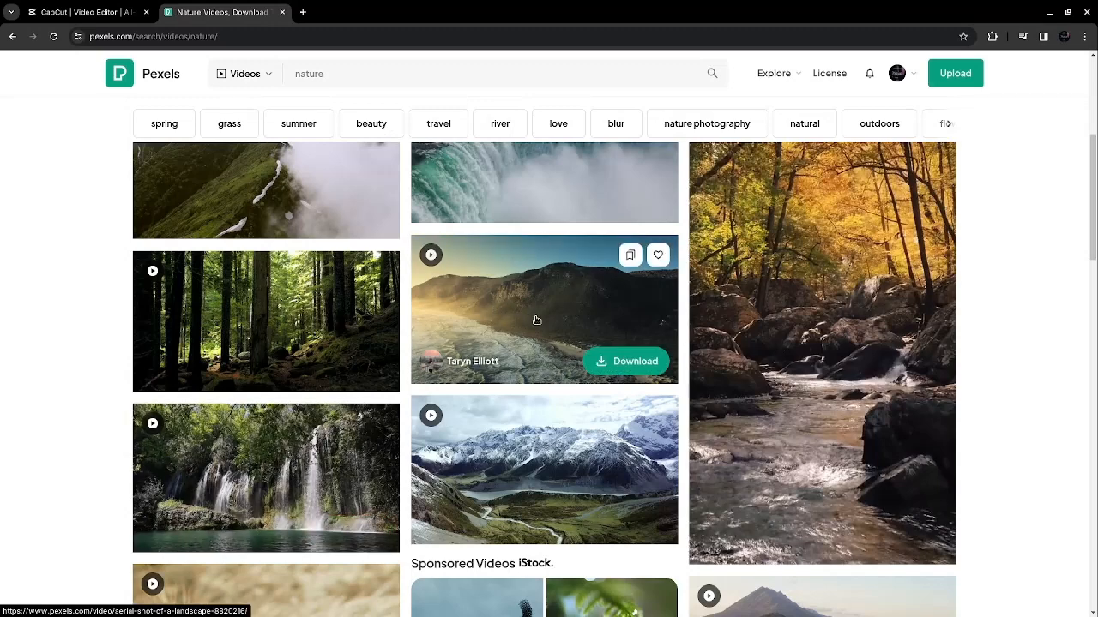
pyautogui.scroll(1, 458, 322)
pyautogui.scroll(3, 458, 321)
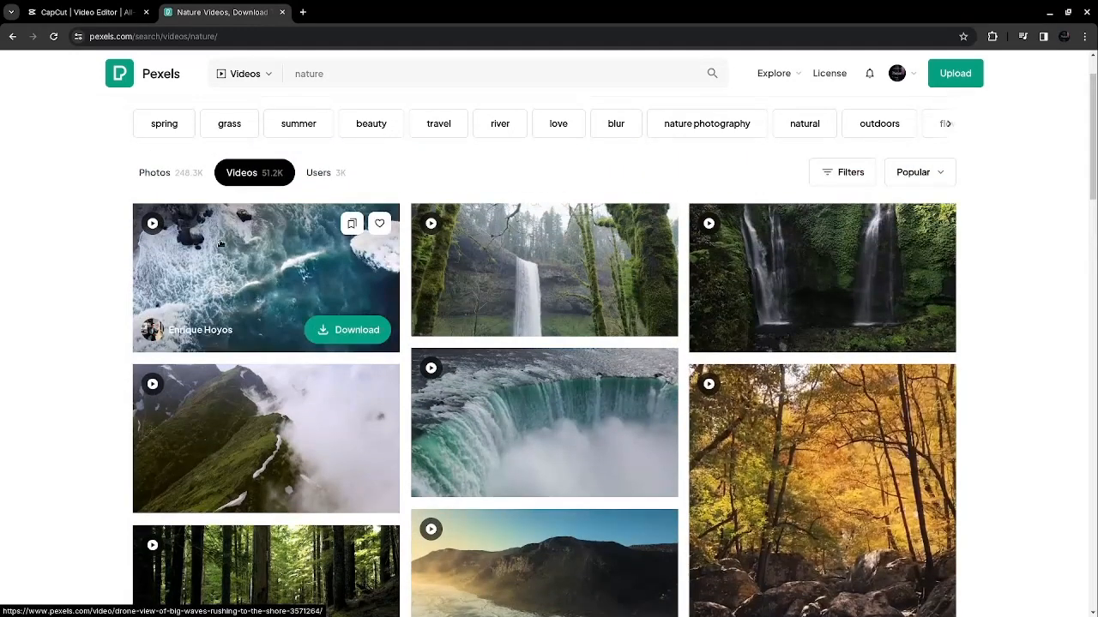
pyautogui.moveTo(296, 310)
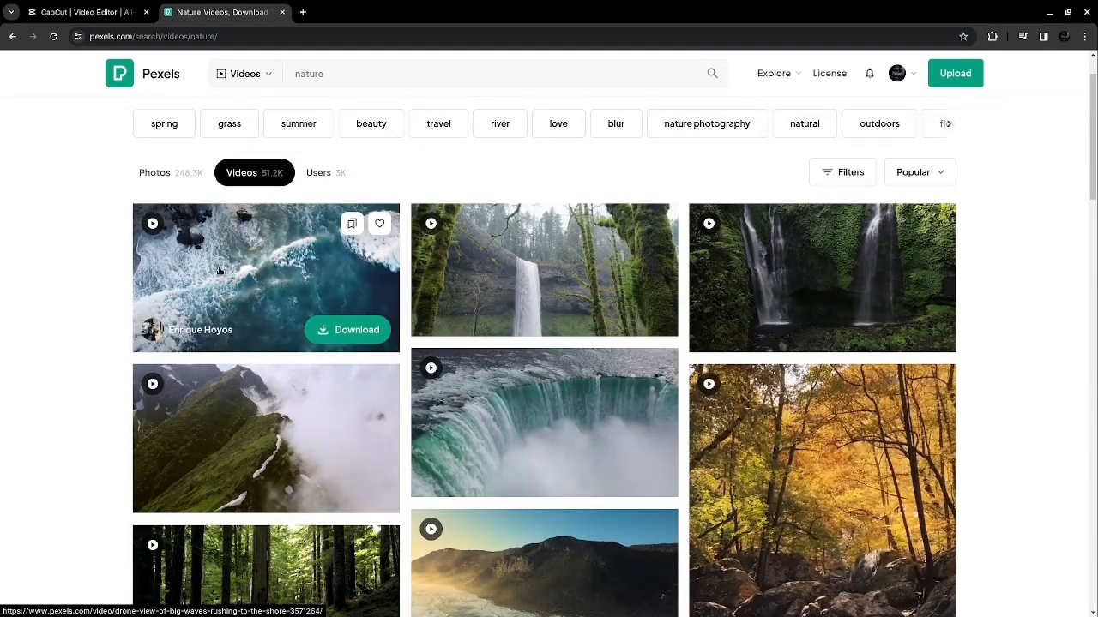
pyautogui.click(370, 331)
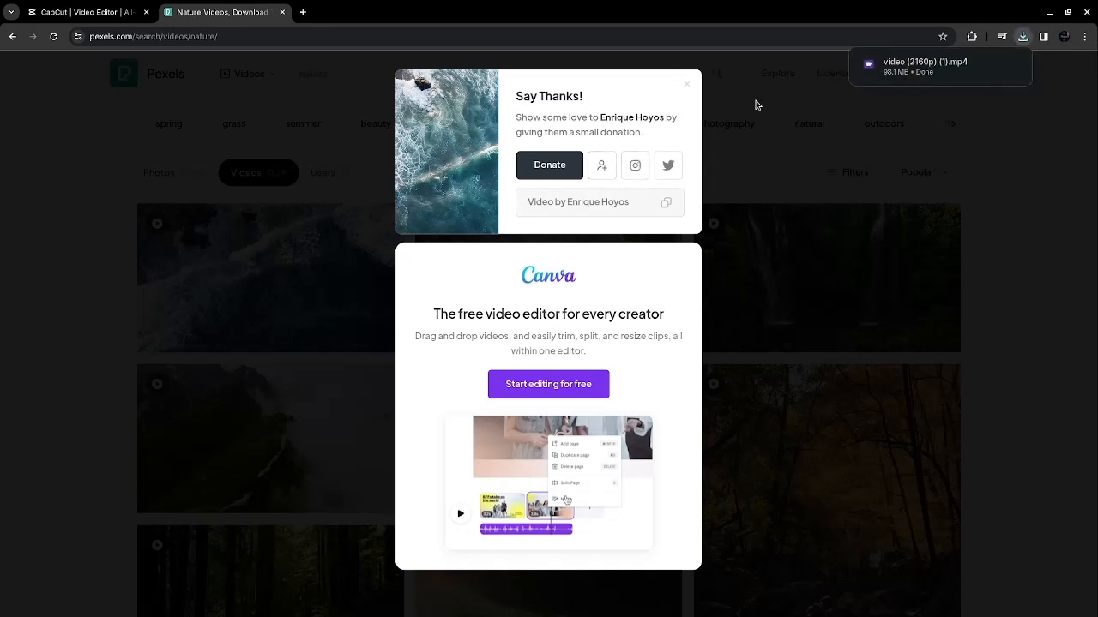
pyautogui.click(688, 87)
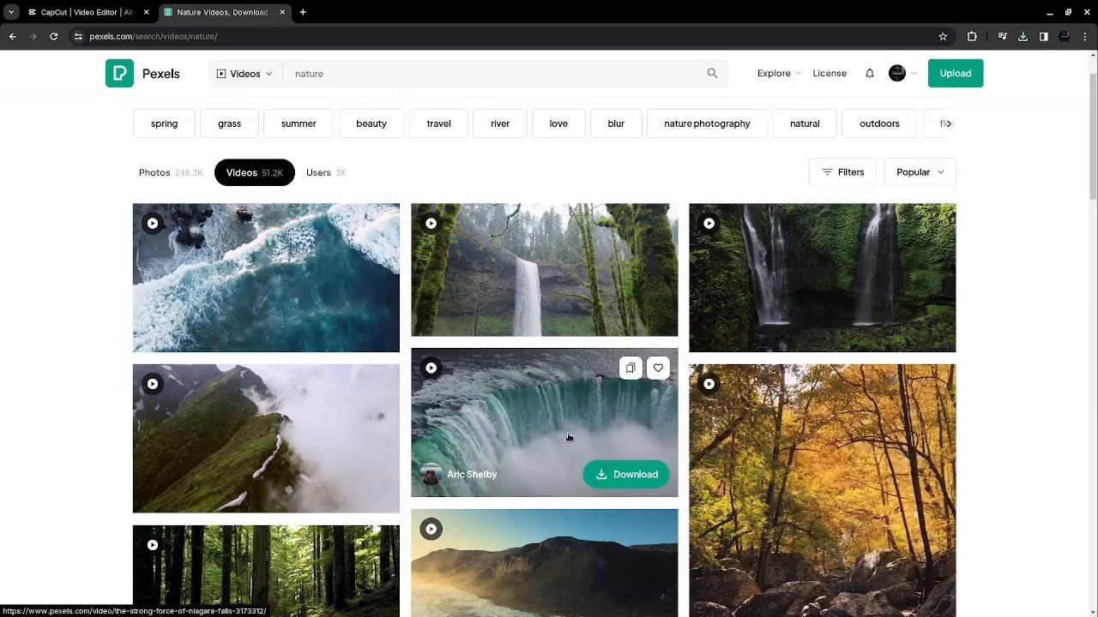
# - Download the aerial landscape video of the sunlit coastal mountain and dismiss the thank-you popup
pyautogui.scroll(-1, 481, 456)
pyautogui.scroll(-2, 481, 456)
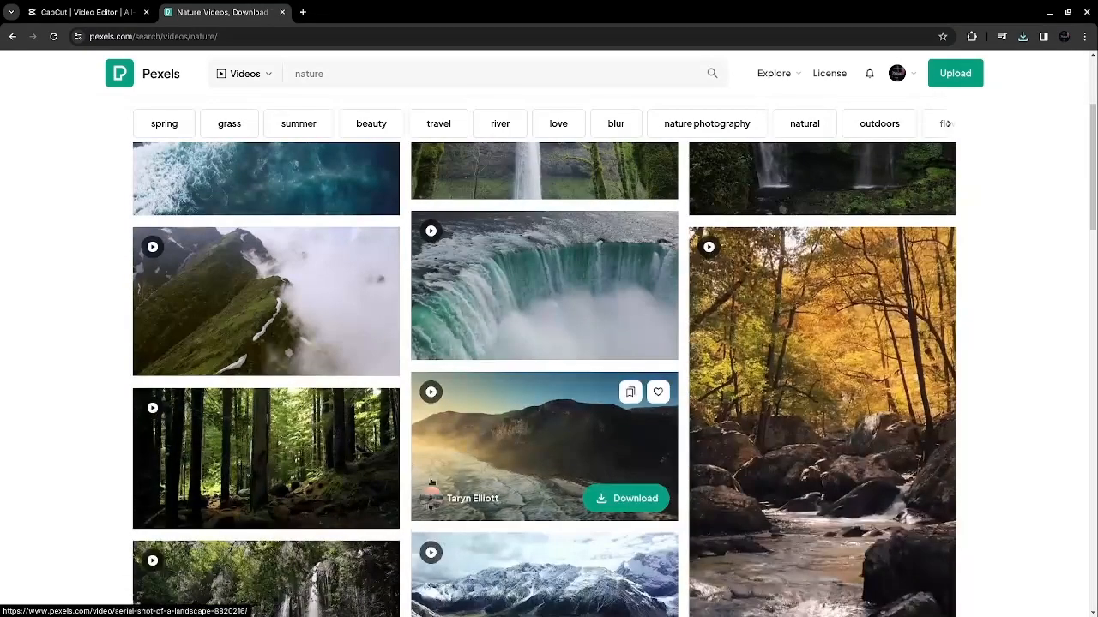
pyautogui.click(621, 502)
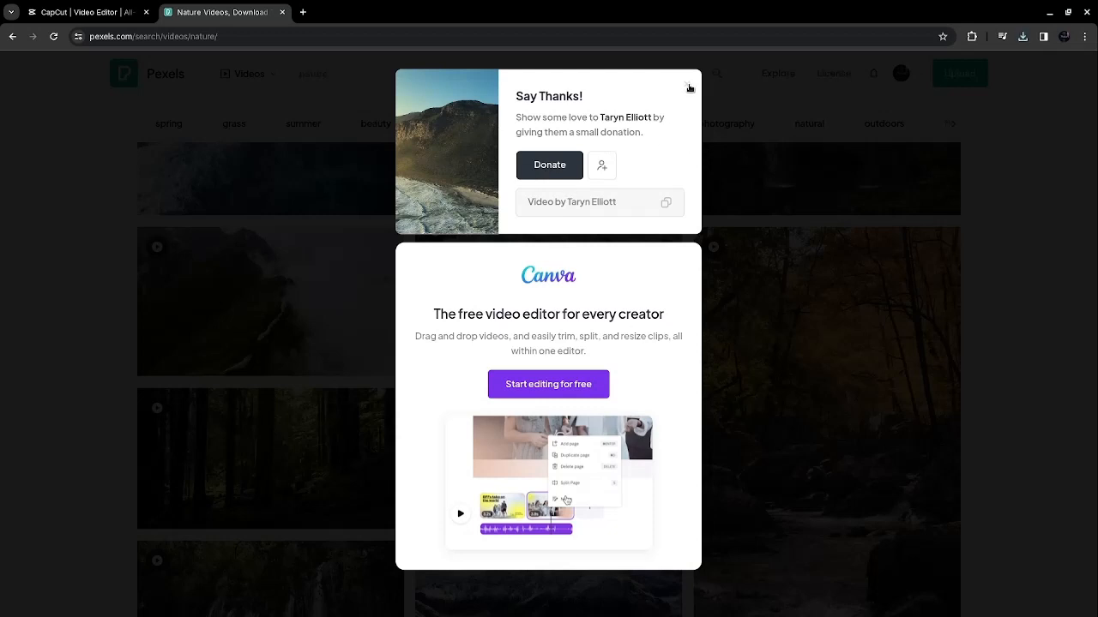
pyautogui.click(687, 85)
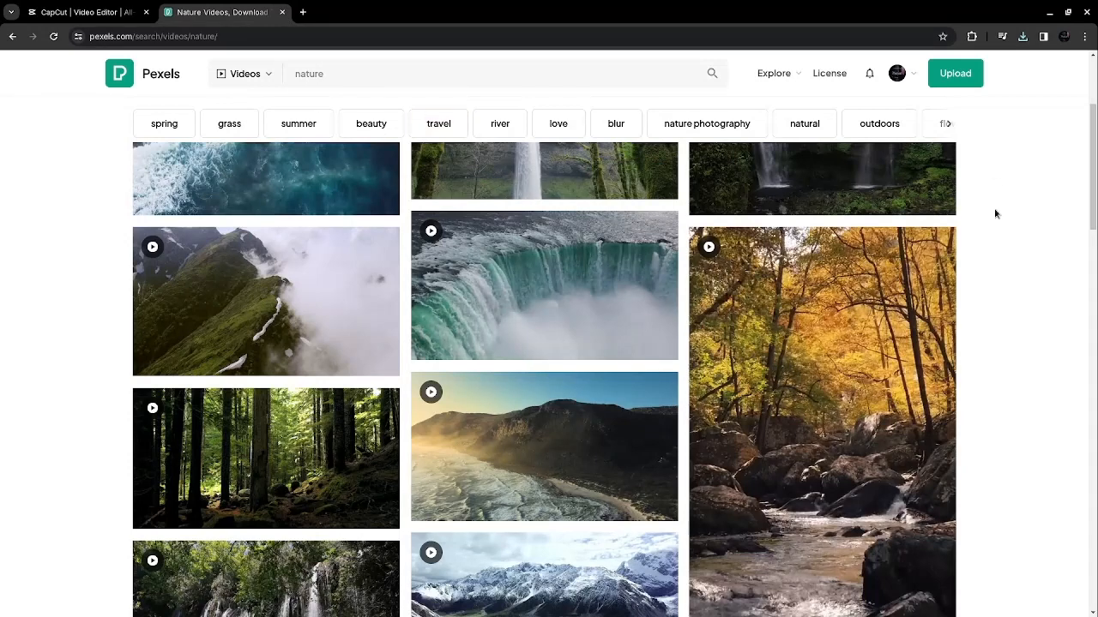
# - In the file manager's Downloads folder, trash video (2160p).mp4, Capcut Tutorial (1).mp4, Capcut Tutorial.mp4 and pexels_videos_4575 (1080p).mp4
pyautogui.moveTo(47, 608)
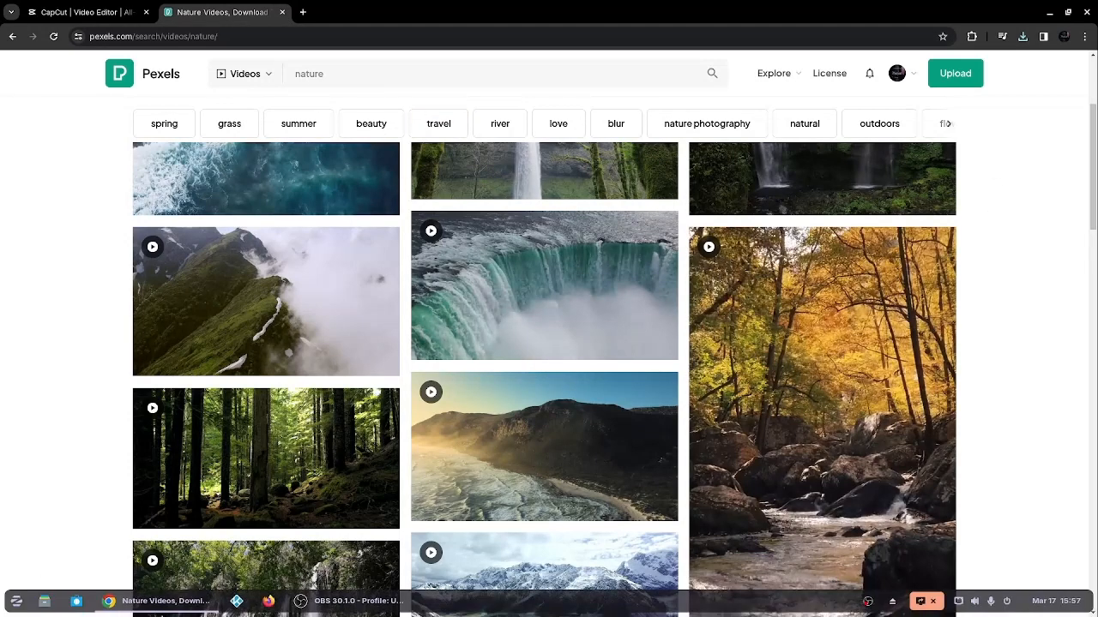
pyautogui.click(46, 600)
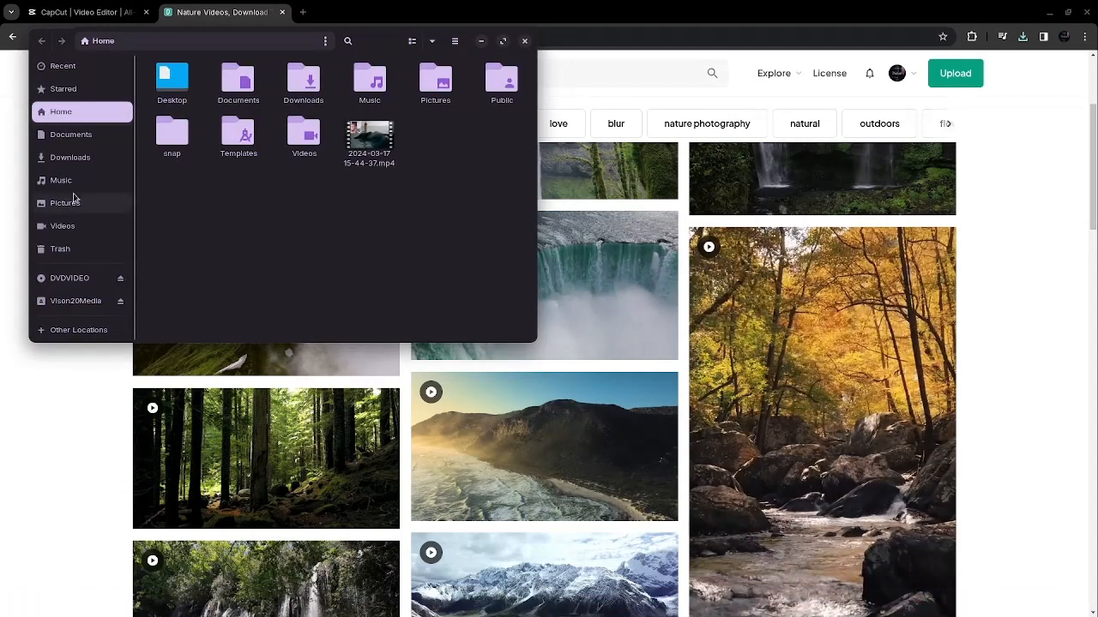
pyautogui.click(73, 158)
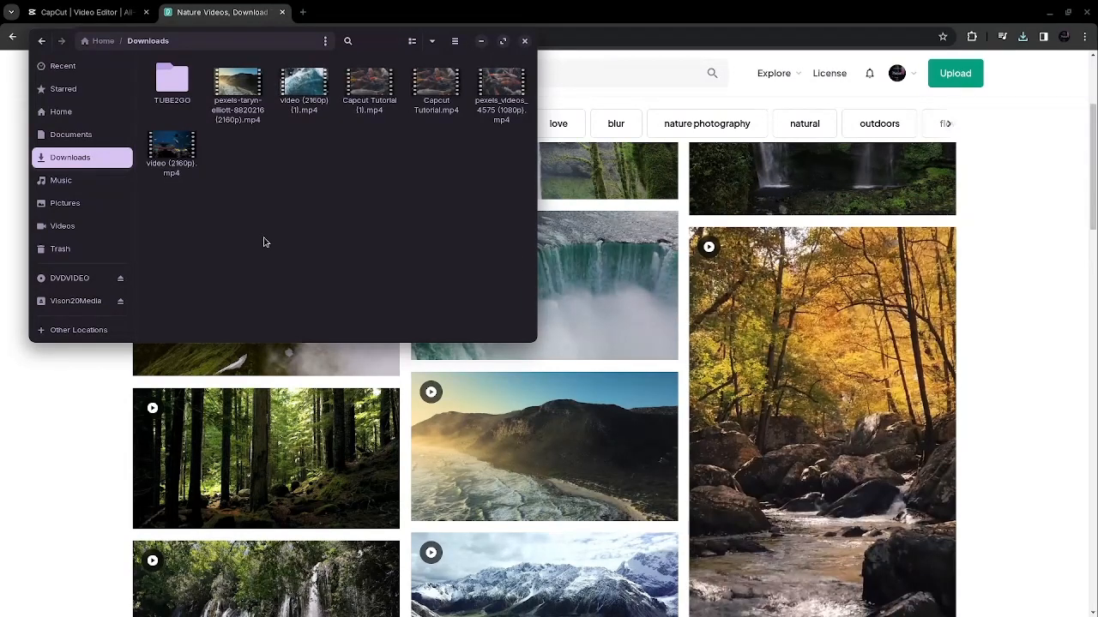
pyautogui.rightClick(178, 154)
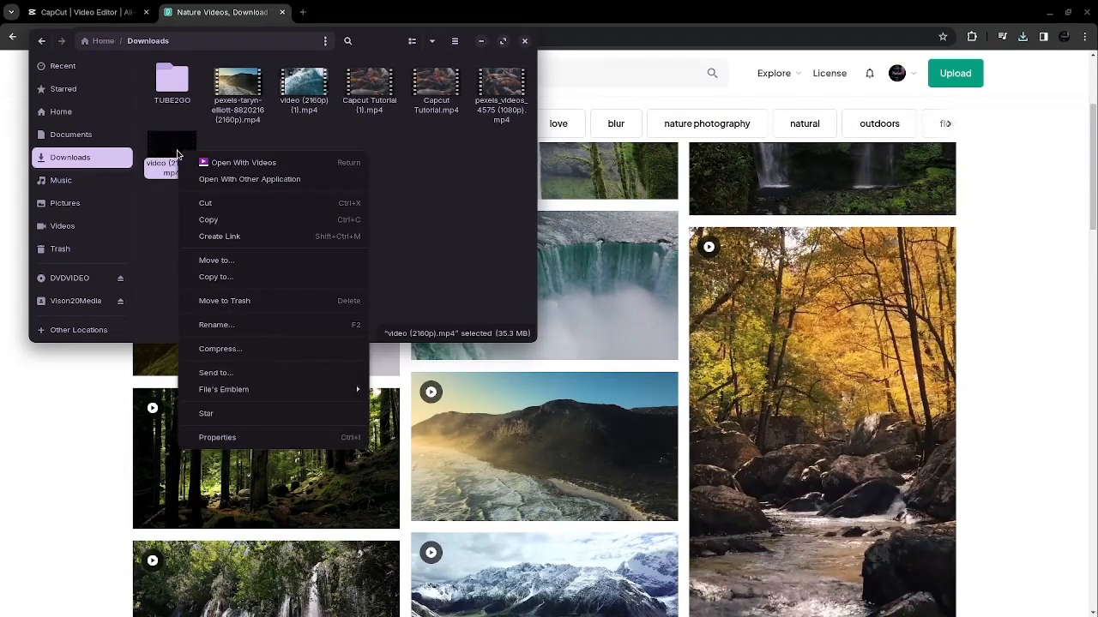
pyautogui.click(263, 307)
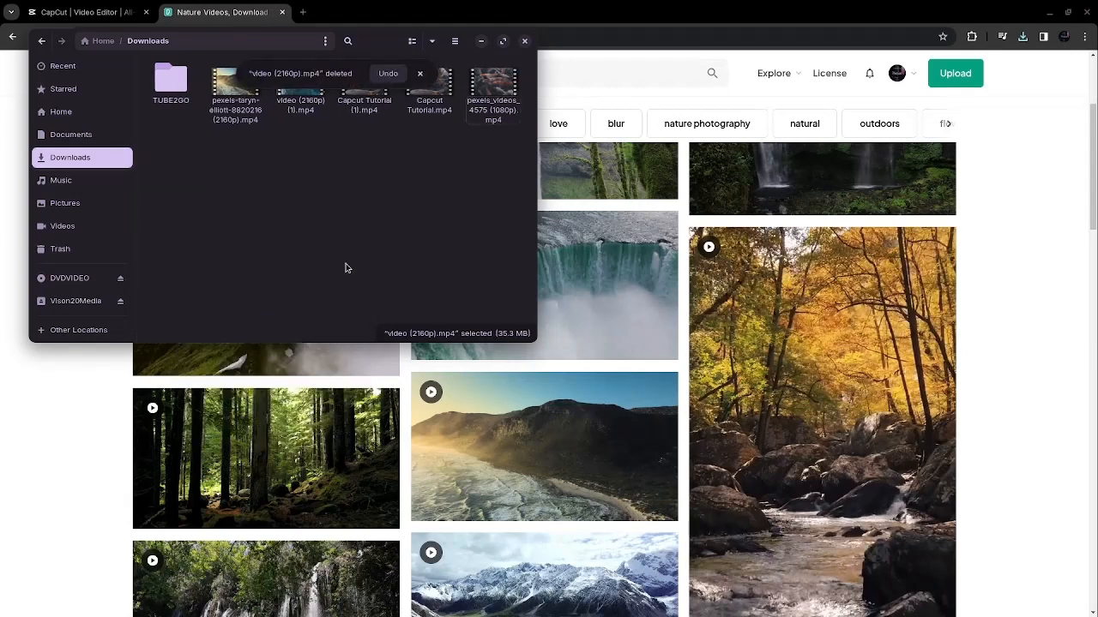
pyautogui.rightClick(360, 102)
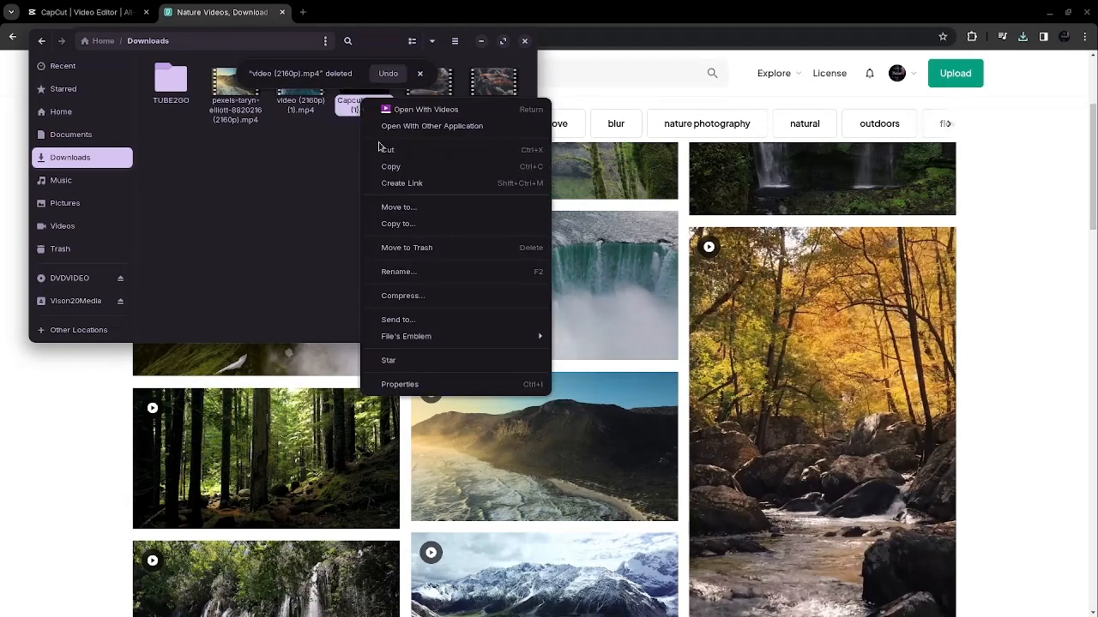
pyautogui.click(431, 248)
pyautogui.rightClick(385, 101)
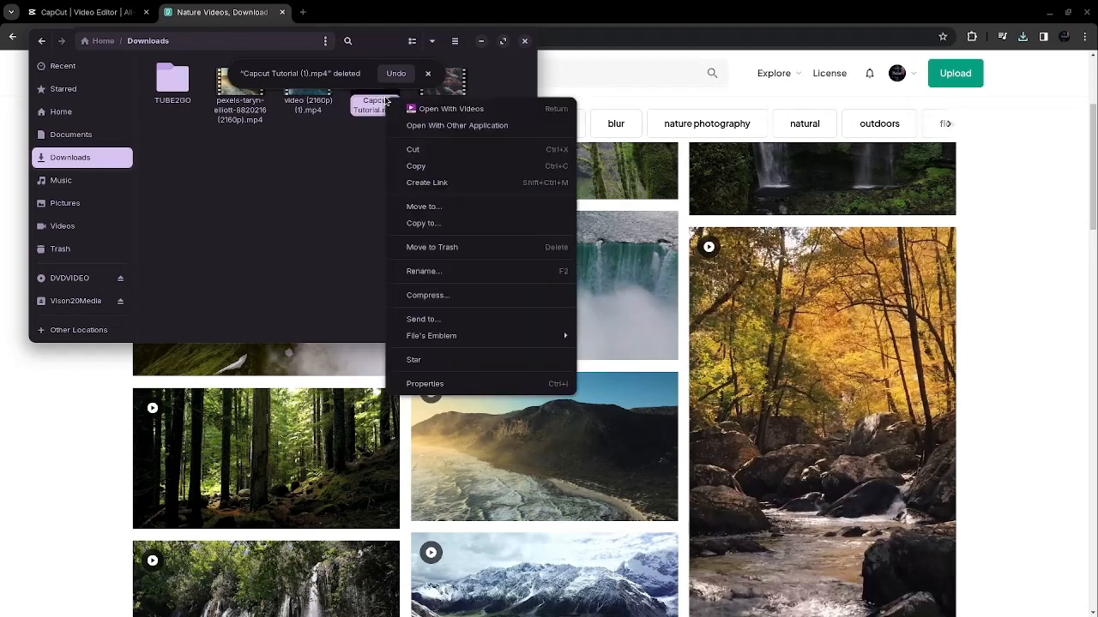
pyautogui.click(445, 249)
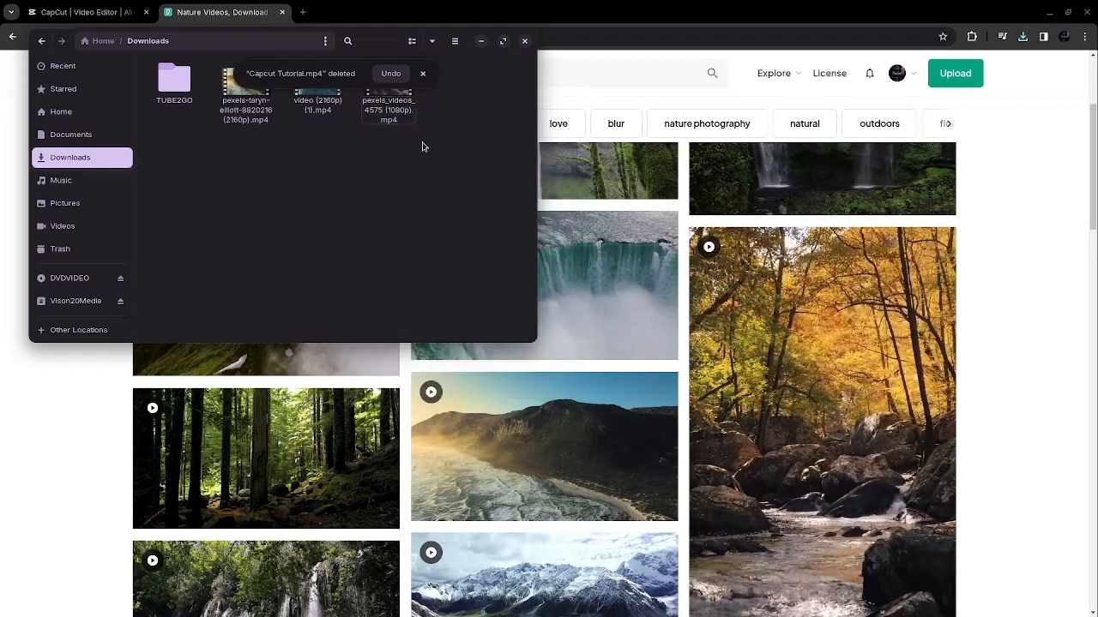
pyautogui.rightClick(386, 103)
pyautogui.click(460, 253)
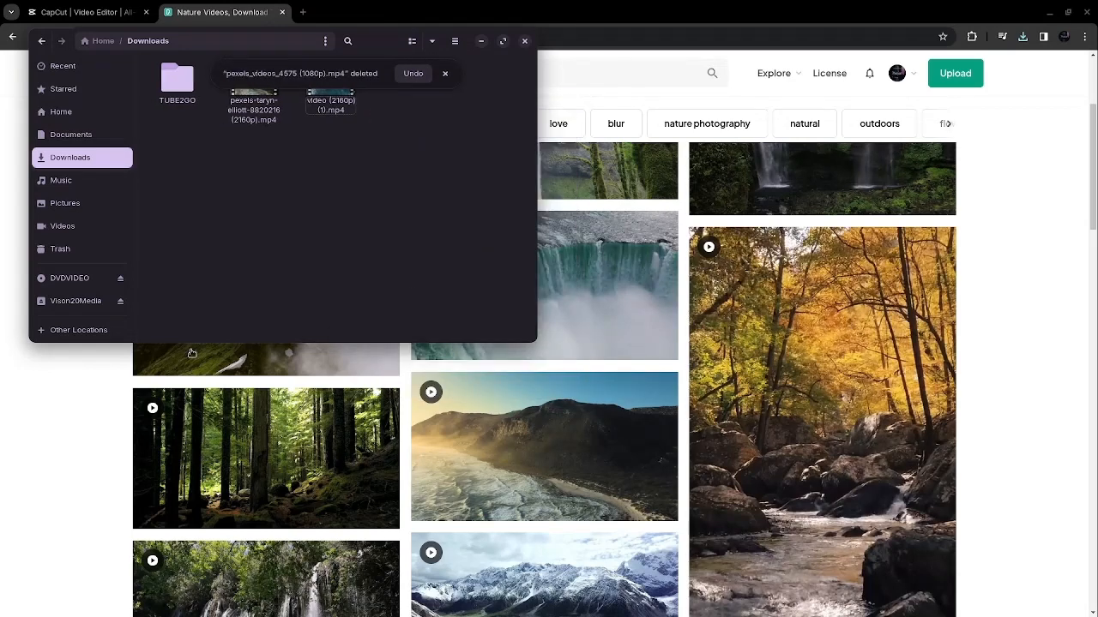
# - Permanently empty the Trash, and check the remaining videos in Downloads before closing the file manager
pyautogui.click(72, 250)
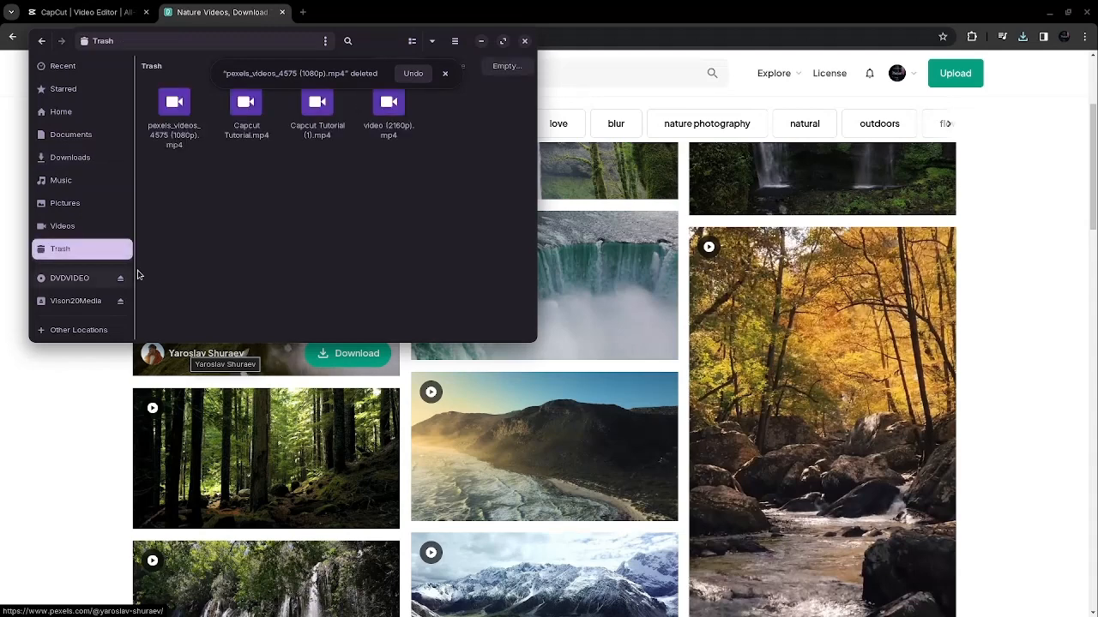
pyautogui.click(507, 67)
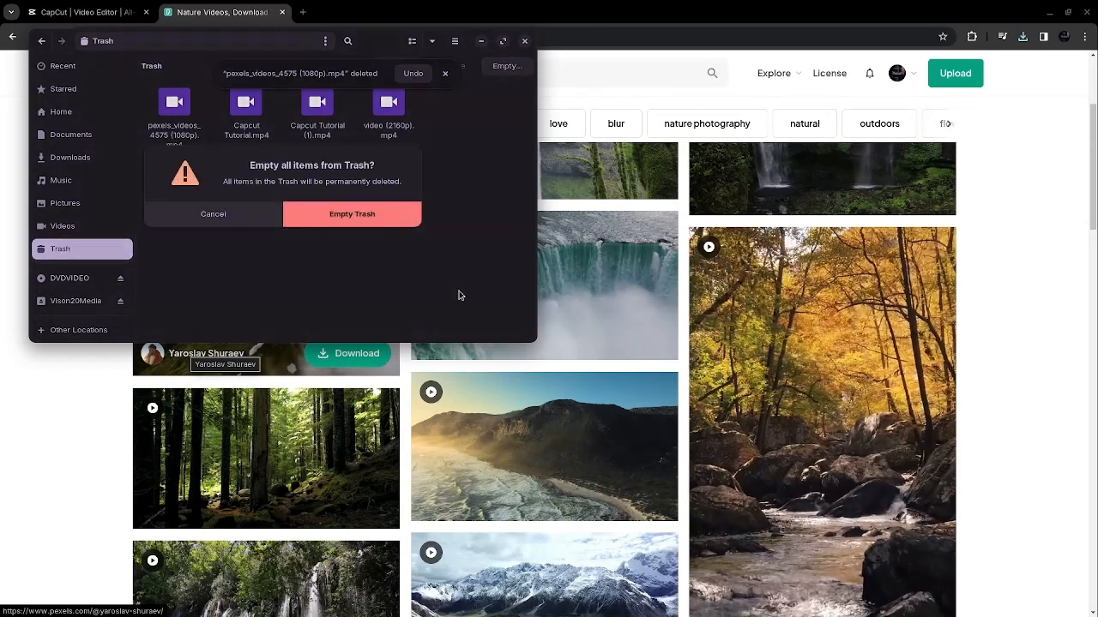
pyautogui.click(345, 222)
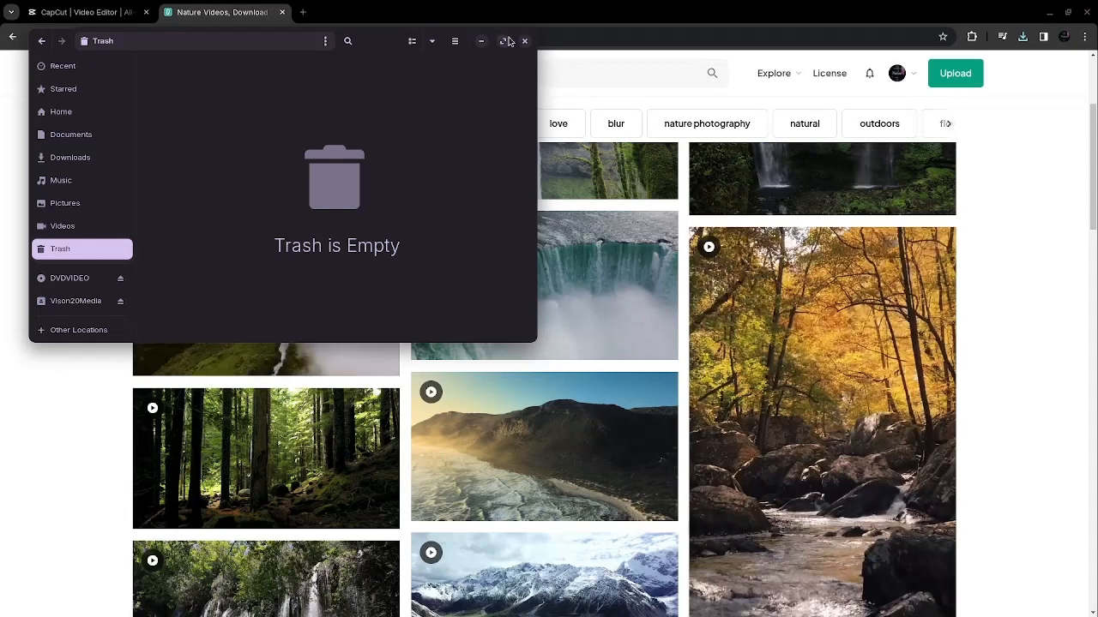
pyautogui.click(73, 157)
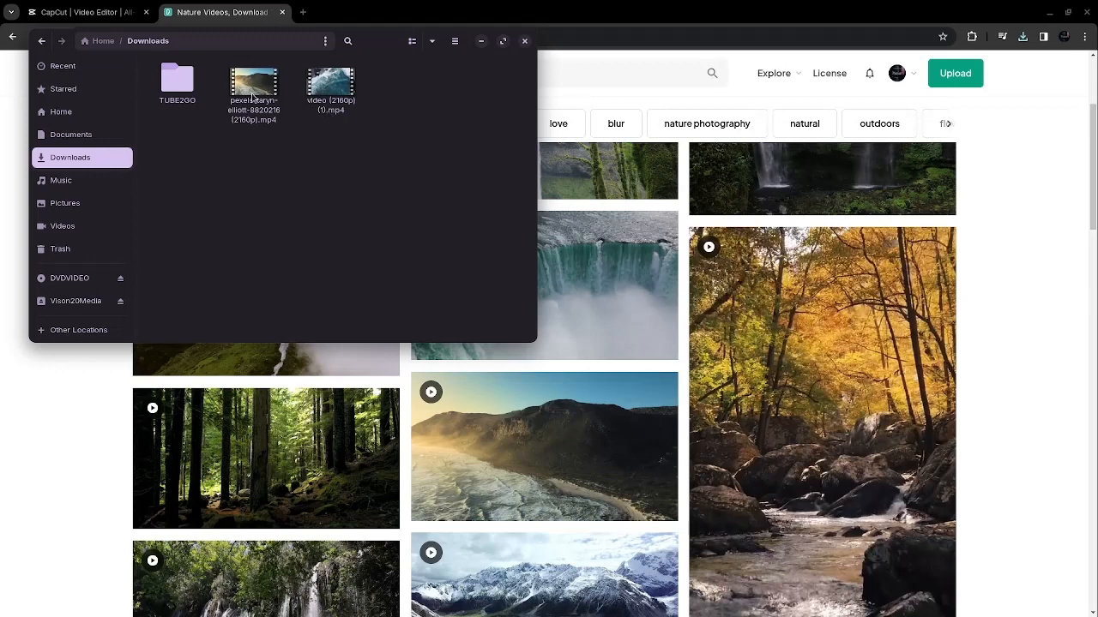
pyautogui.click(524, 40)
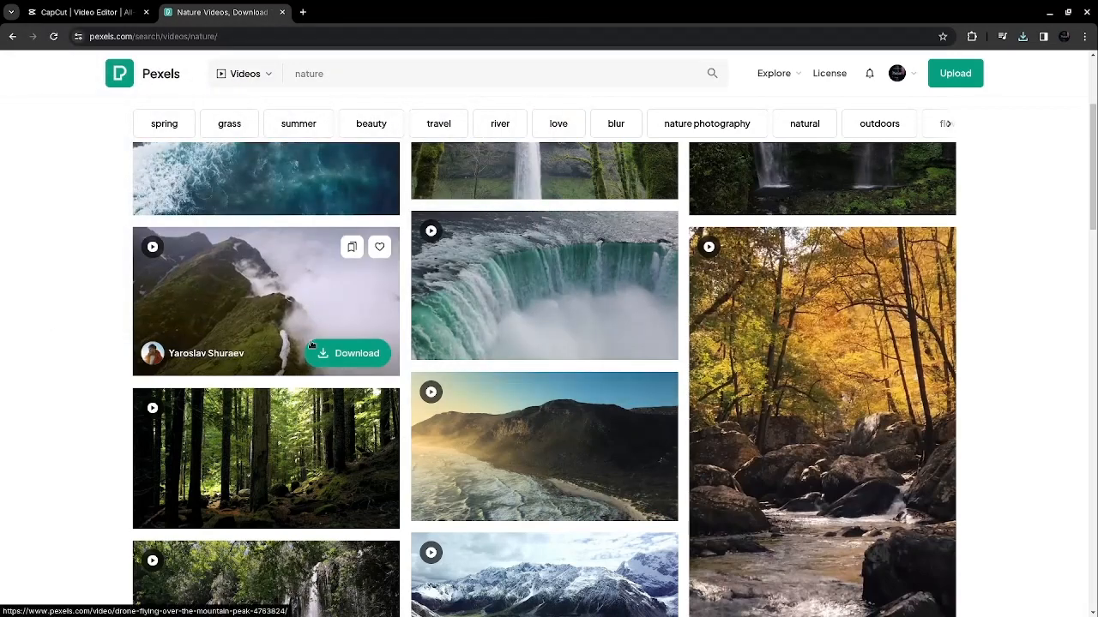
# - Close Pexels to return to CapCut, upload the coastal mountain video from the Downloads folder and place it at the start of the timeline
pyautogui.click(282, 13)
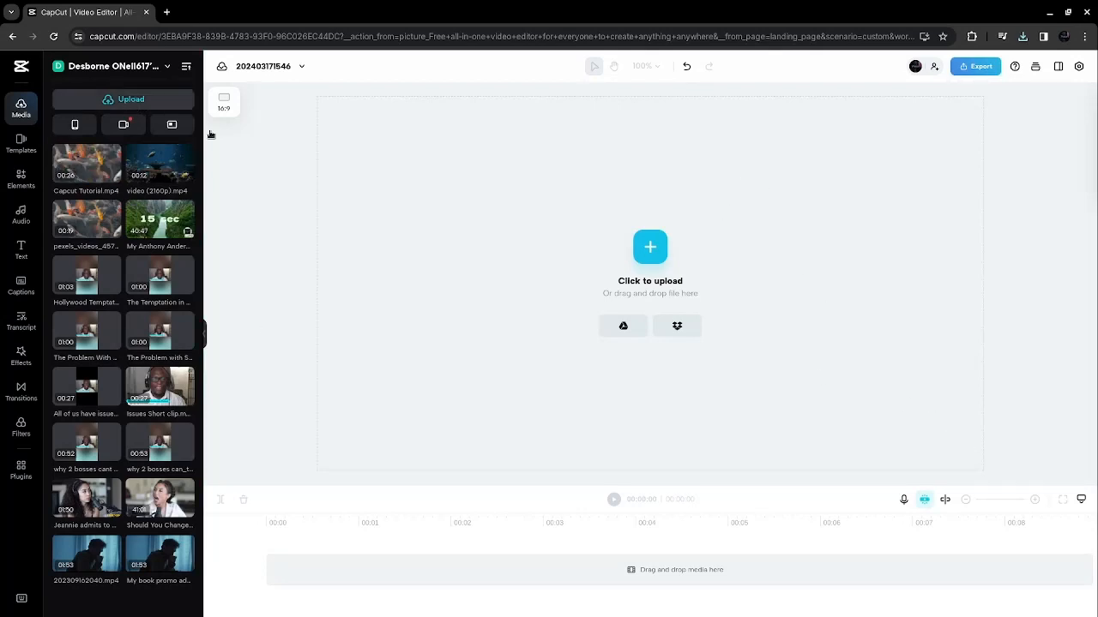
pyautogui.moveTo(131, 101)
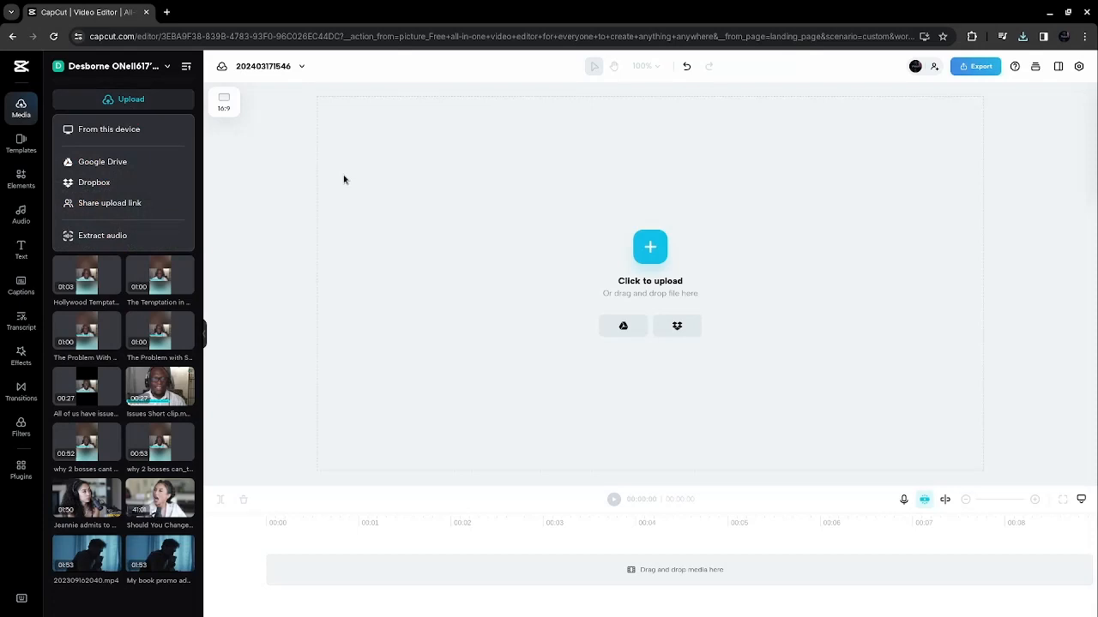
pyautogui.click(120, 130)
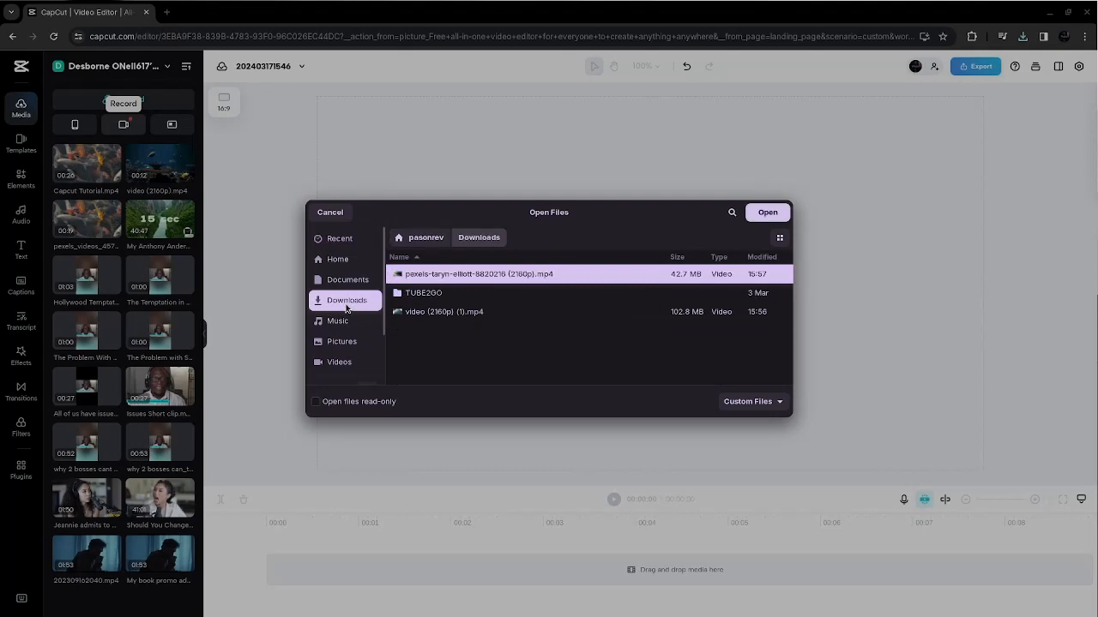
pyautogui.click(769, 213)
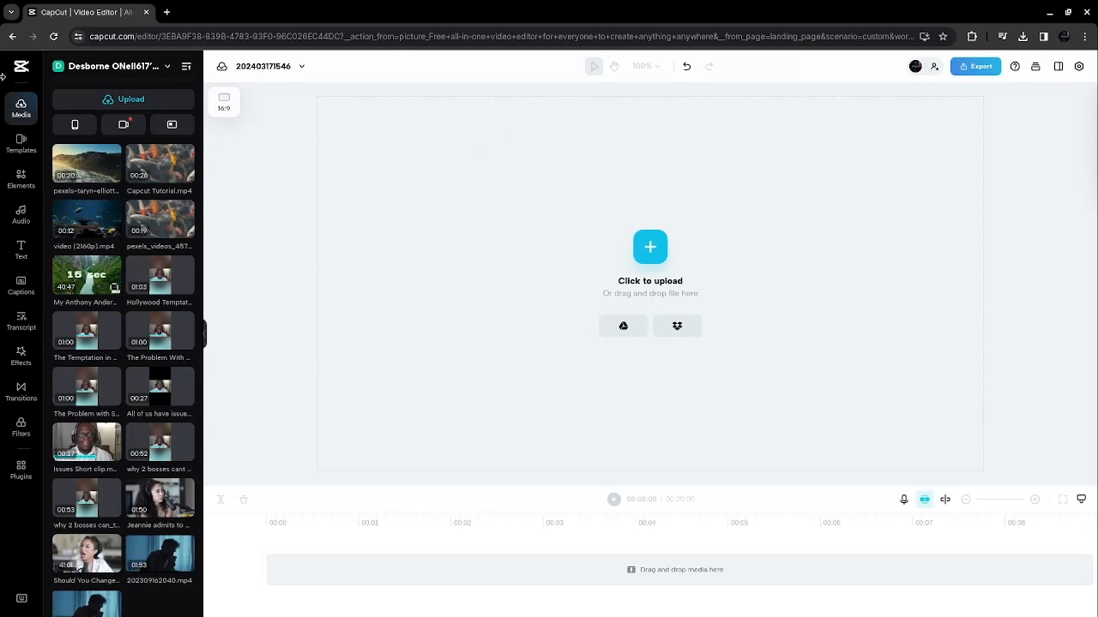
pyautogui.moveTo(101, 167); pyautogui.dragTo(335, 591)
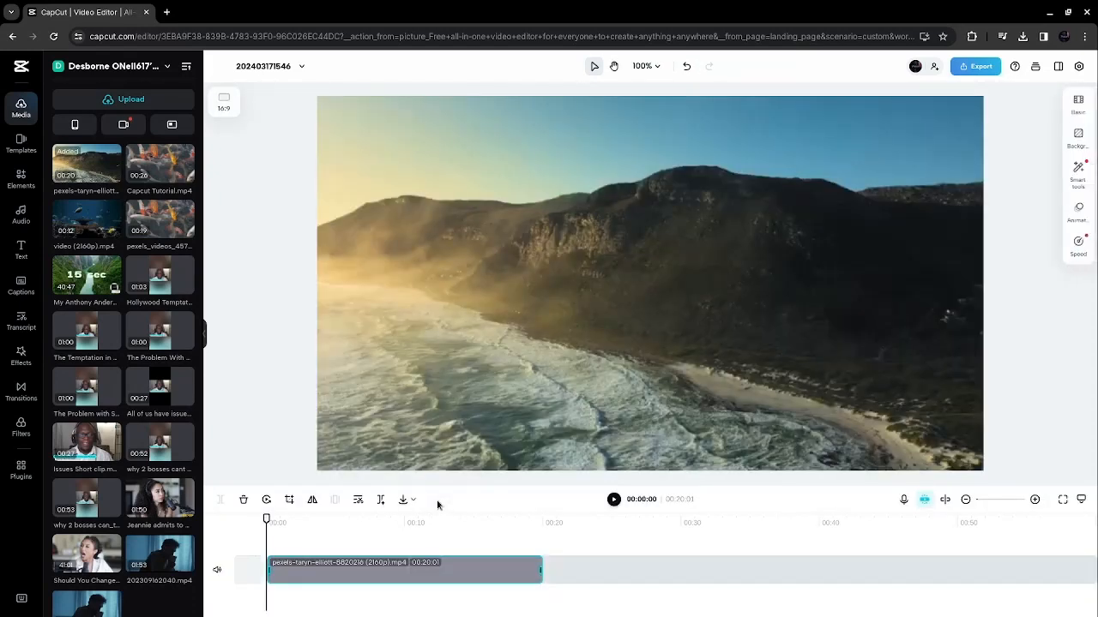
# - Play the coastal mountain clip through and check the names of the clip editing tools above the timeline
pyautogui.click(613, 499)
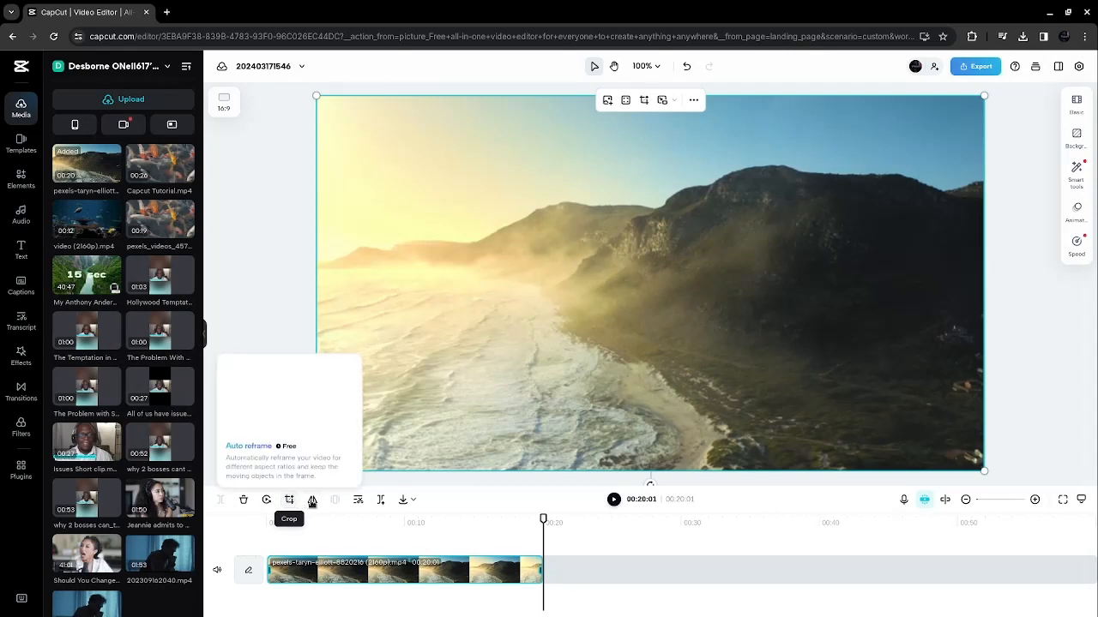
pyautogui.moveTo(289, 503)
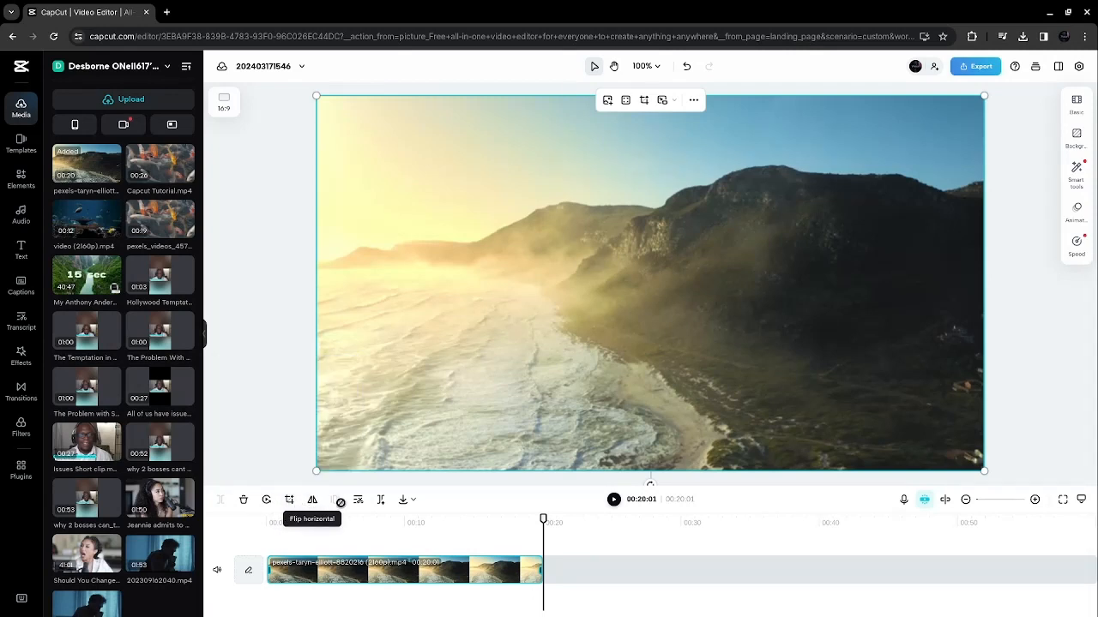
pyautogui.moveTo(380, 505)
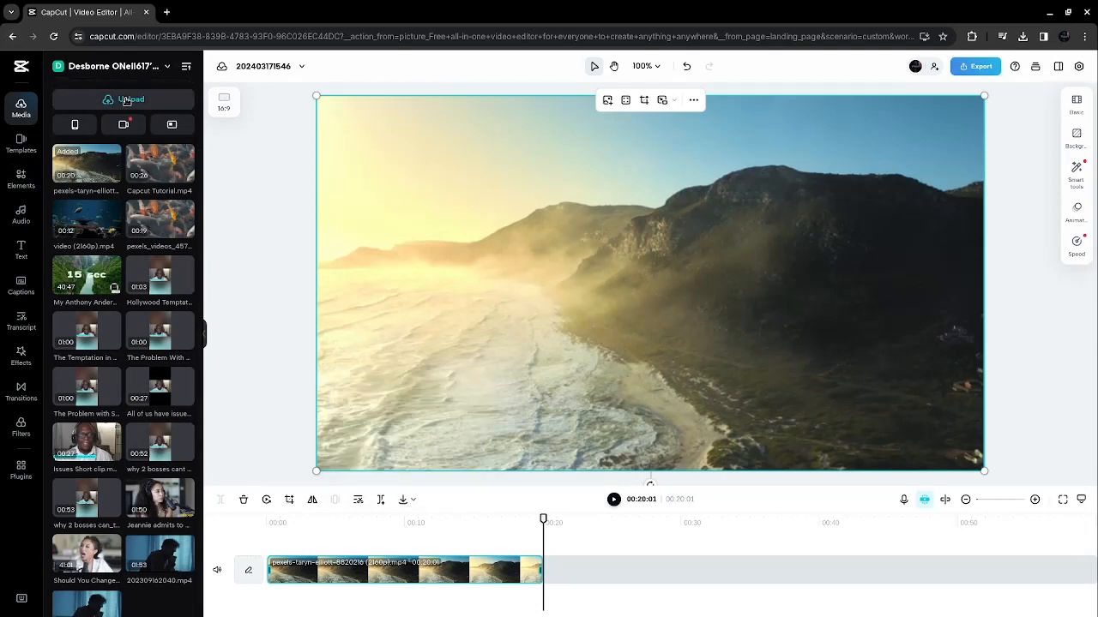
# - Upload video (2160p) (1).mp4 from the Downloads folder and place it on the timeline directly after the coastal mountain clip
pyautogui.moveTo(126, 103)
pyautogui.click(109, 131)
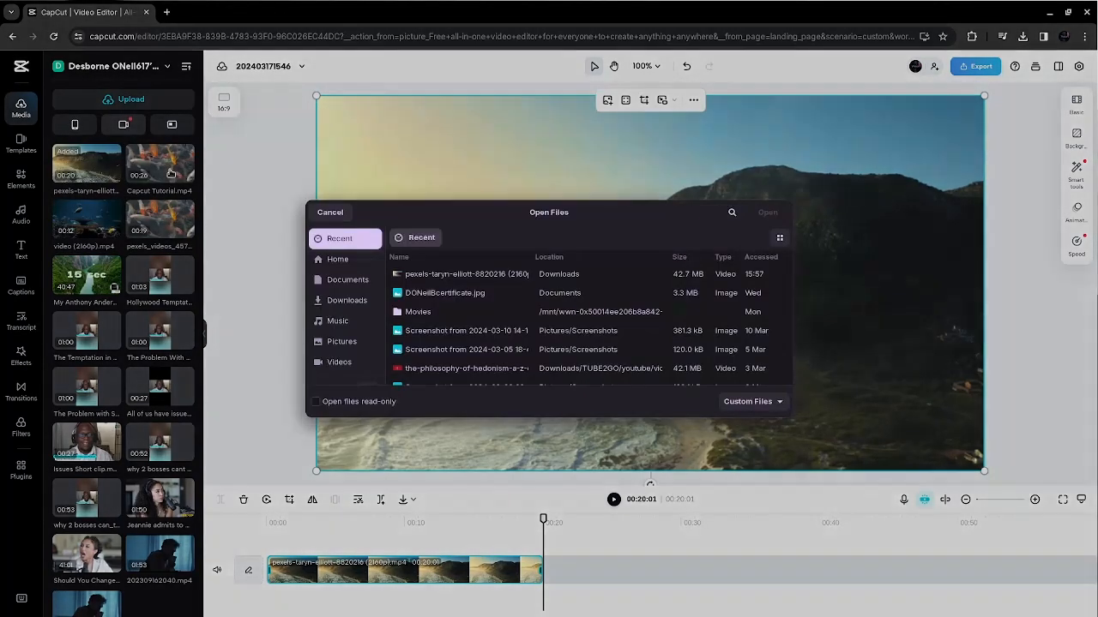
pyautogui.click(347, 301)
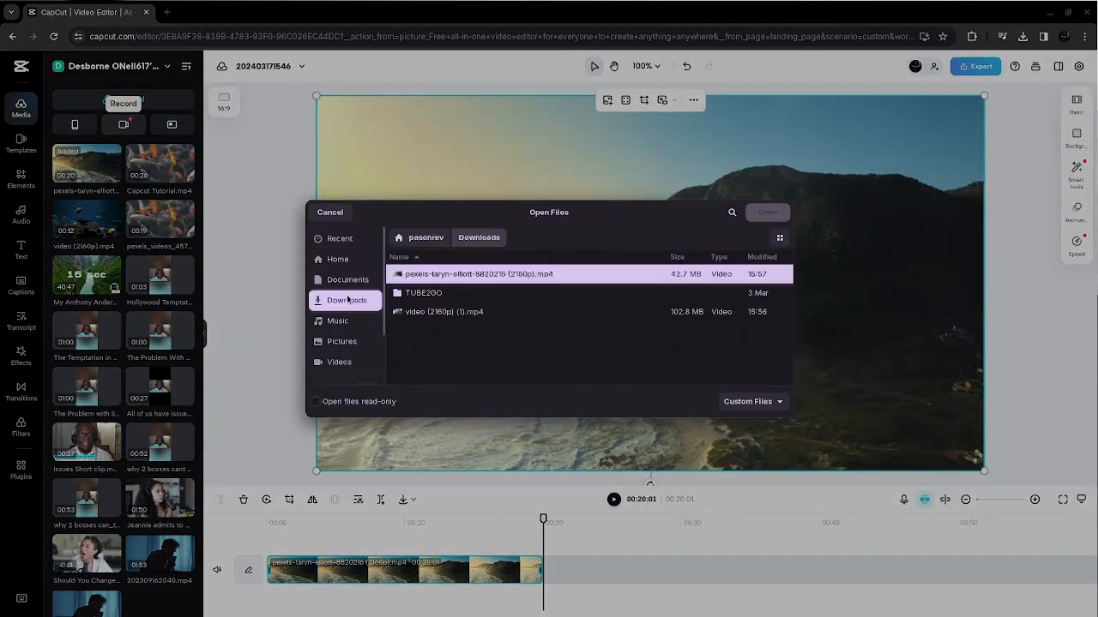
pyautogui.click(424, 314)
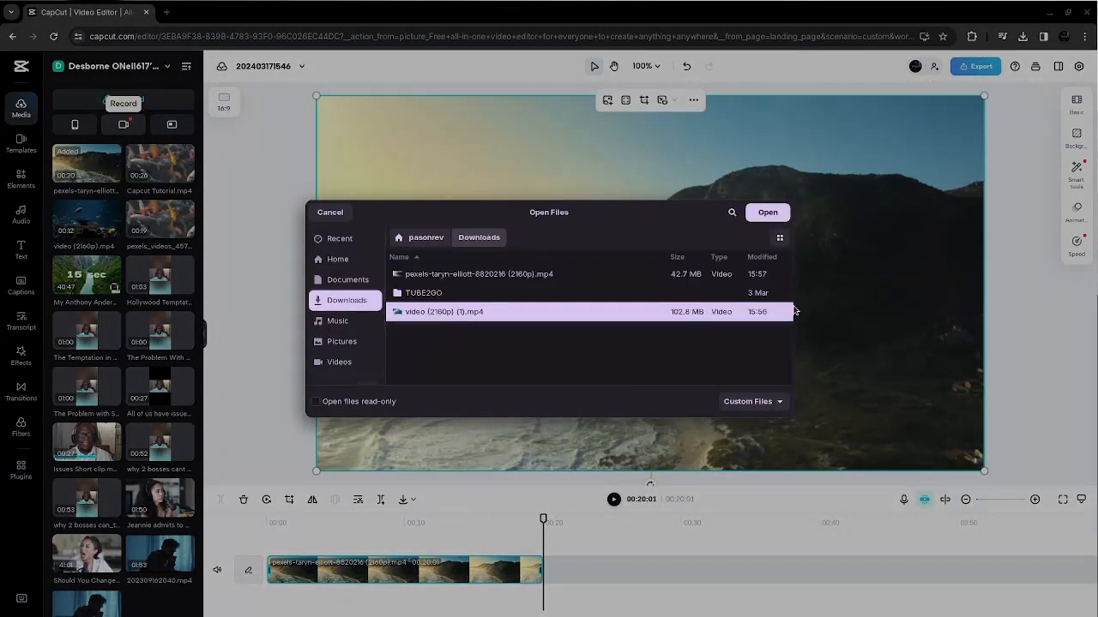
pyautogui.click(785, 219)
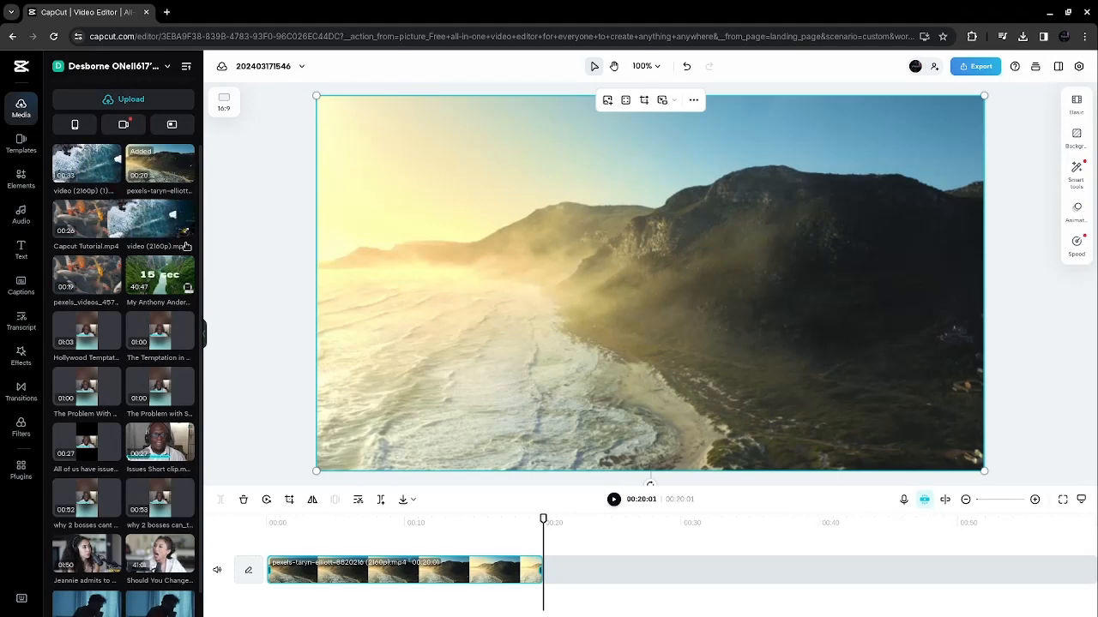
pyautogui.moveTo(186, 247); pyautogui.dragTo(554, 595)
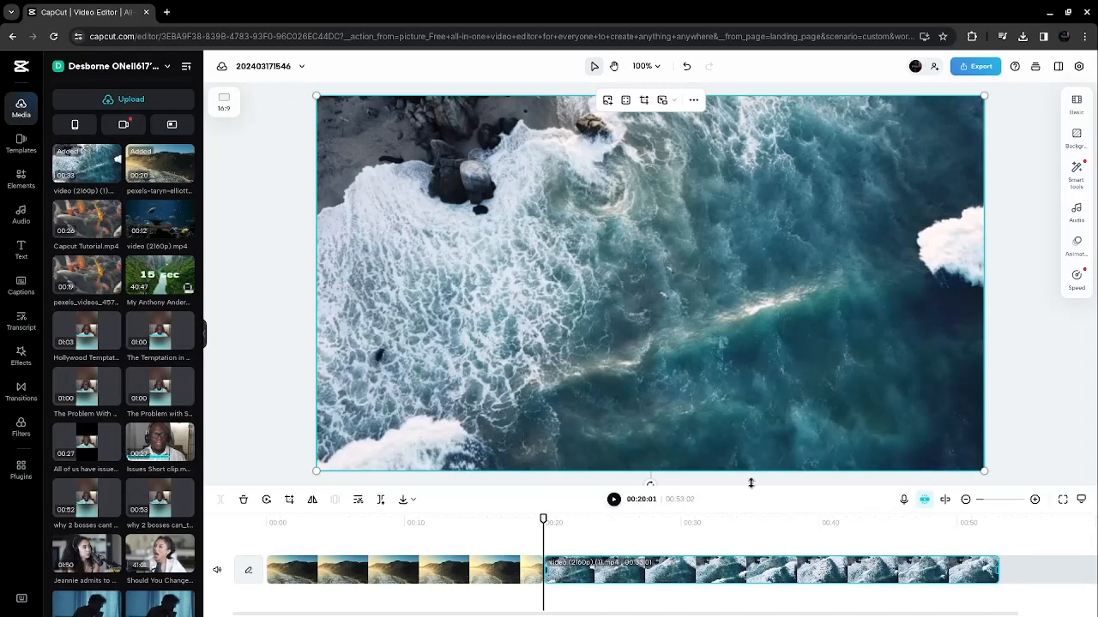
# - Split the coastal mountain clip at 00:08:22 and delete its second part
pyautogui.click(343, 580)
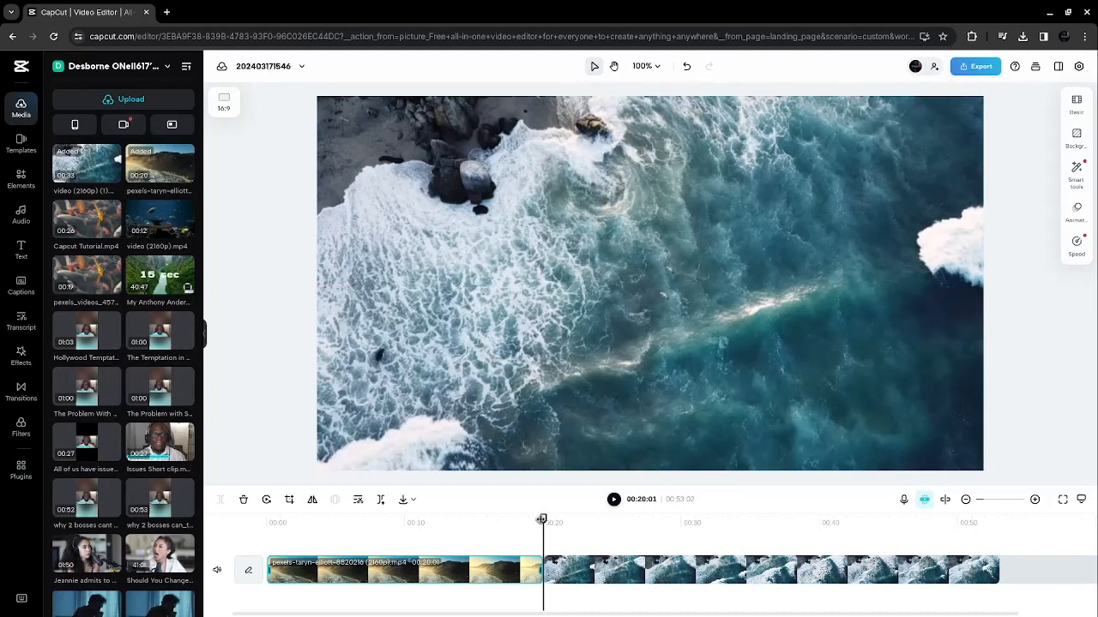
pyautogui.moveTo(543, 519); pyautogui.dragTo(388, 518)
pyautogui.moveTo(373, 518); pyautogui.dragTo(386, 518)
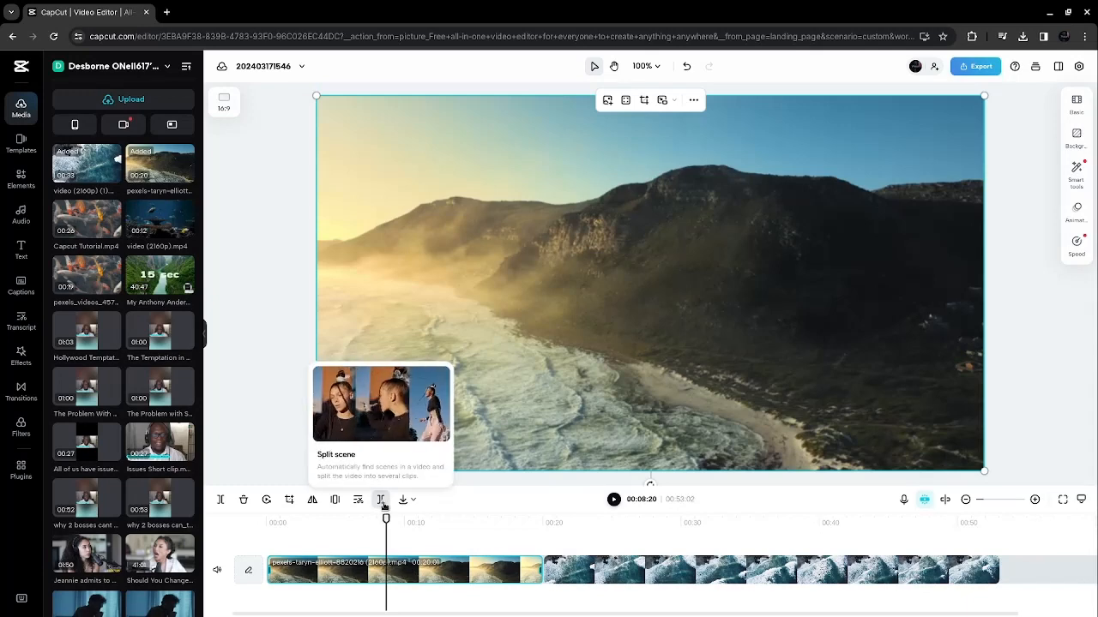
pyautogui.click(382, 504)
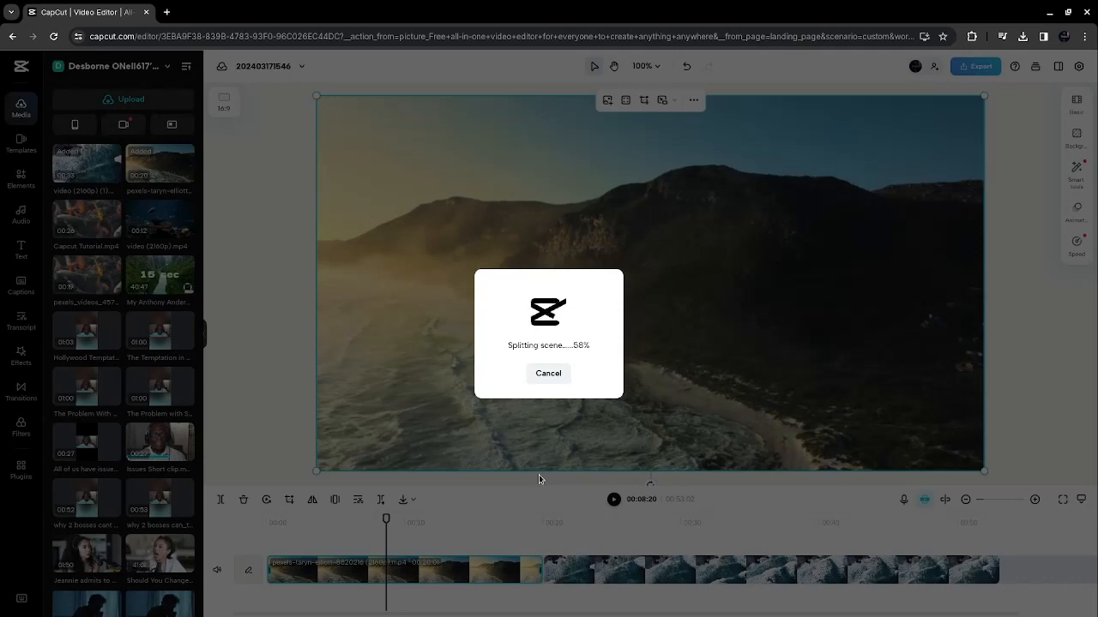
pyautogui.click(547, 374)
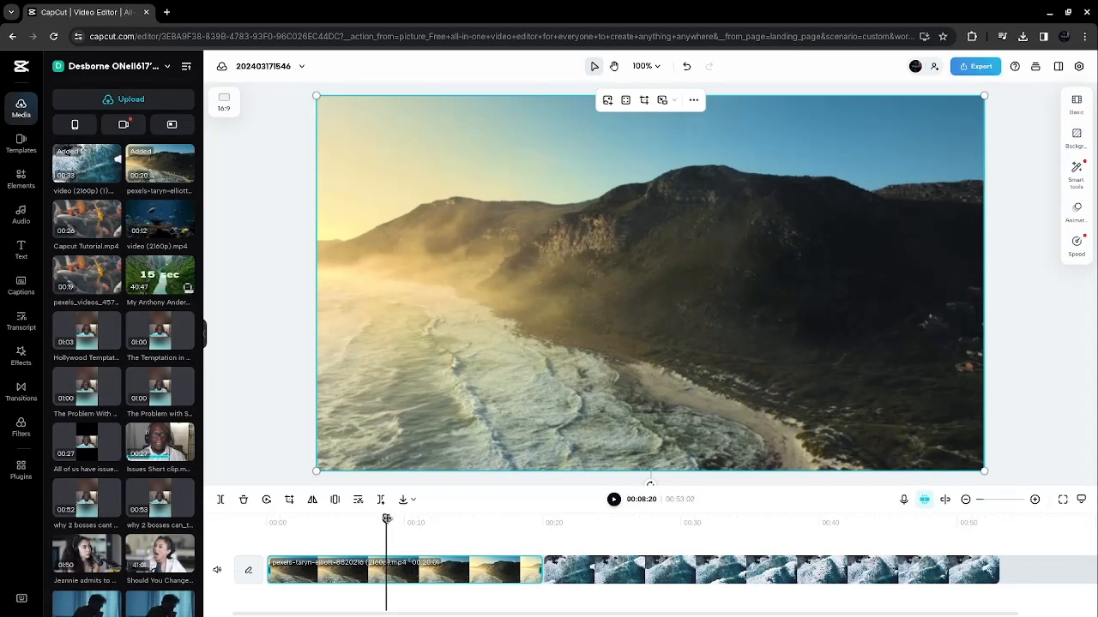
pyautogui.moveTo(387, 519); pyautogui.dragTo(388, 519)
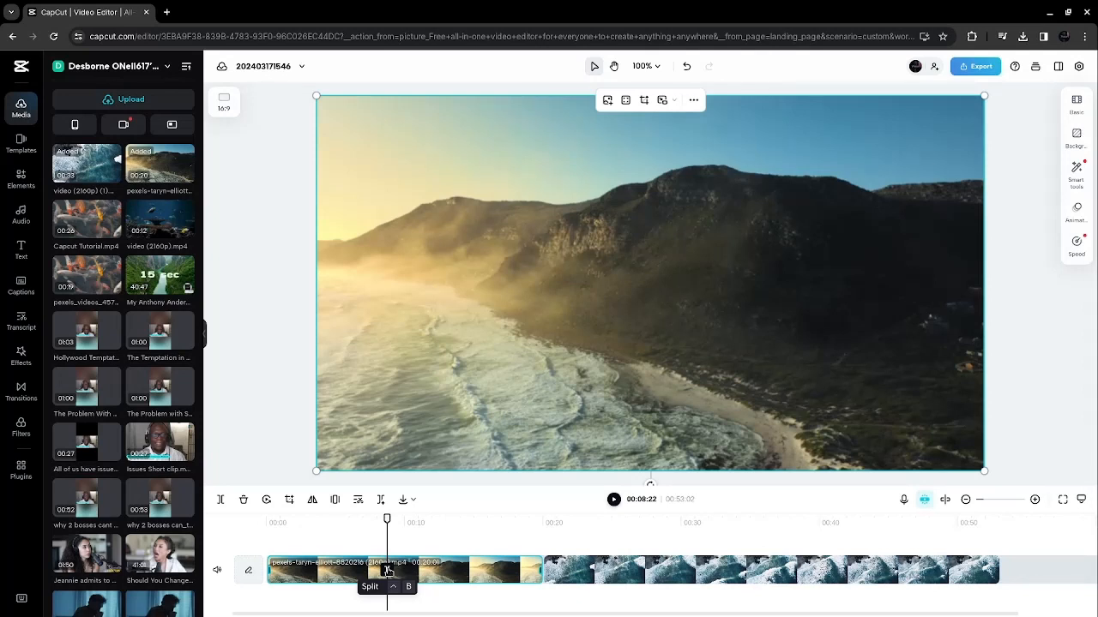
pyautogui.click(387, 571)
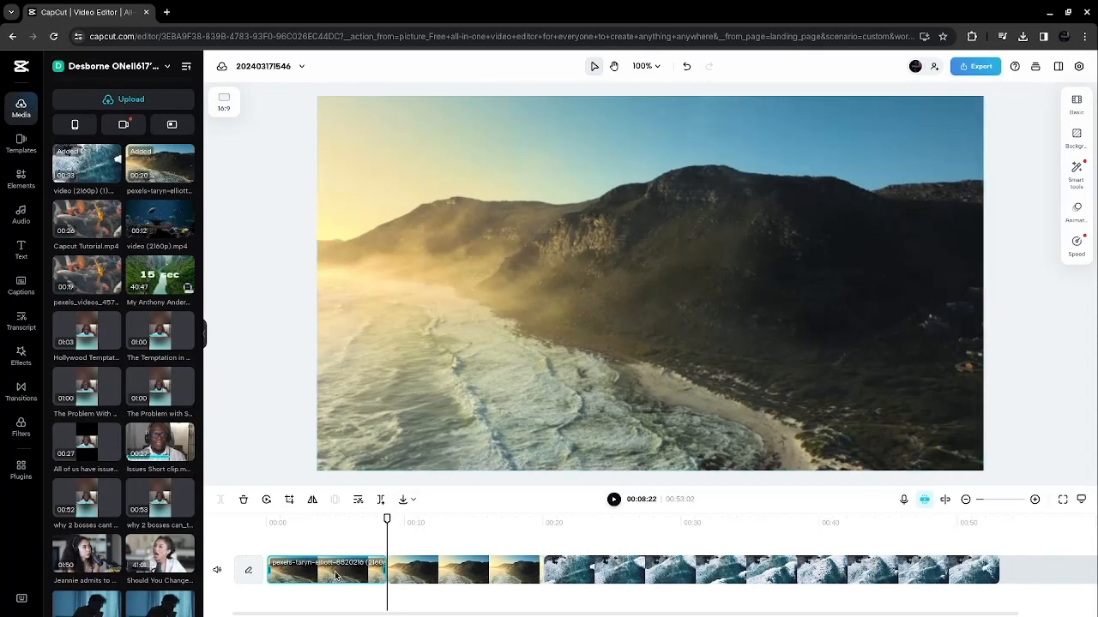
pyautogui.click(479, 582)
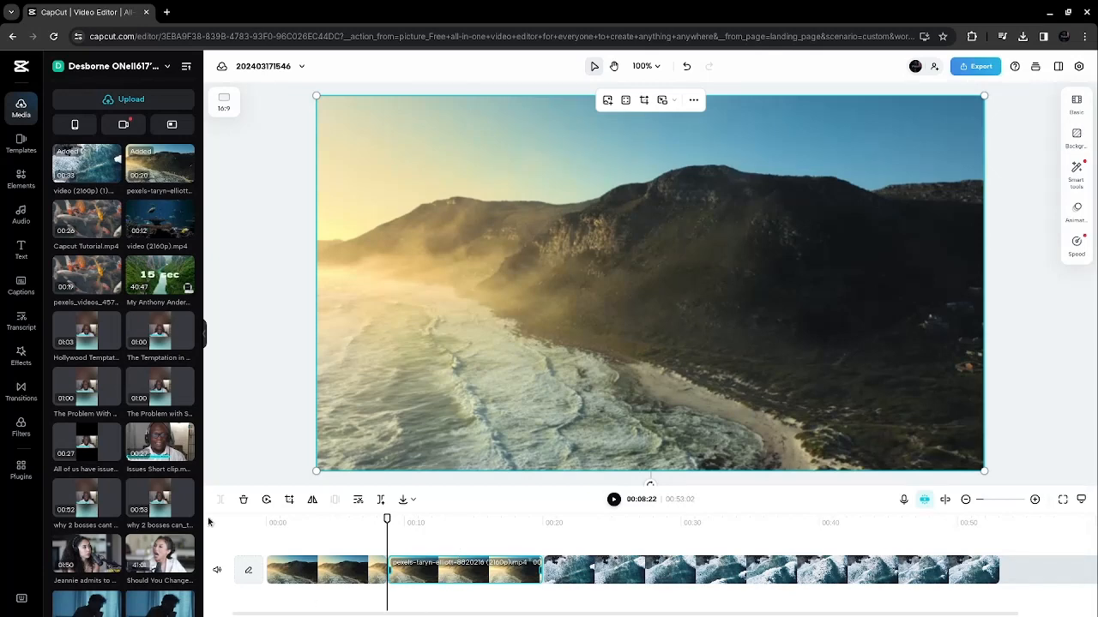
pyautogui.click(243, 500)
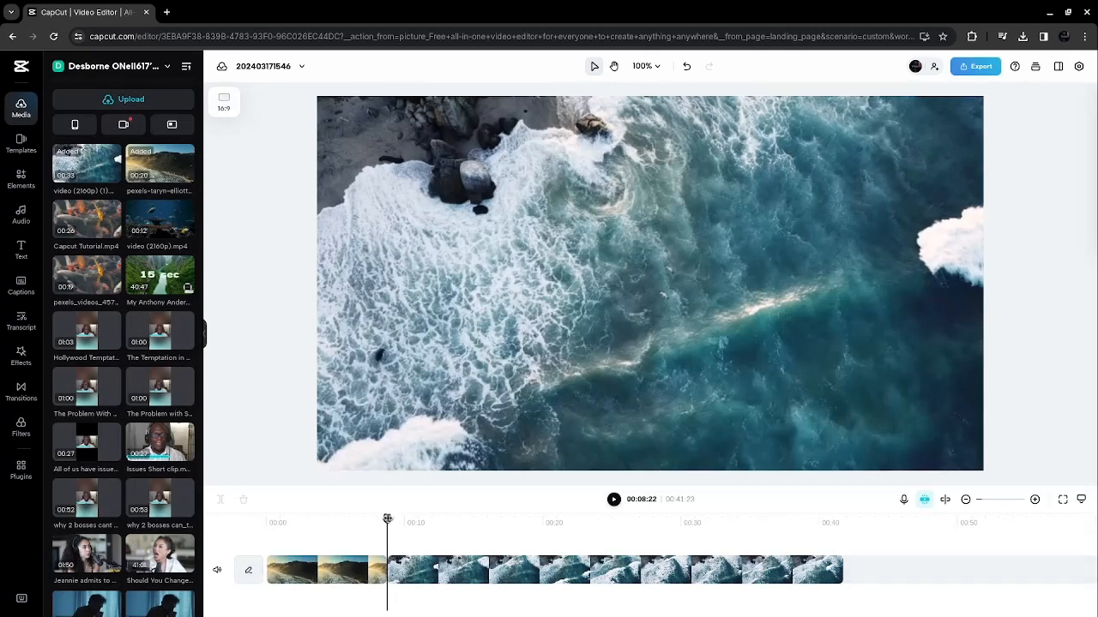
# - Split the ocean waves clip at 00:20:29 on the timeline and delete the part after the cut
pyautogui.moveTo(388, 520); pyautogui.dragTo(555, 545)
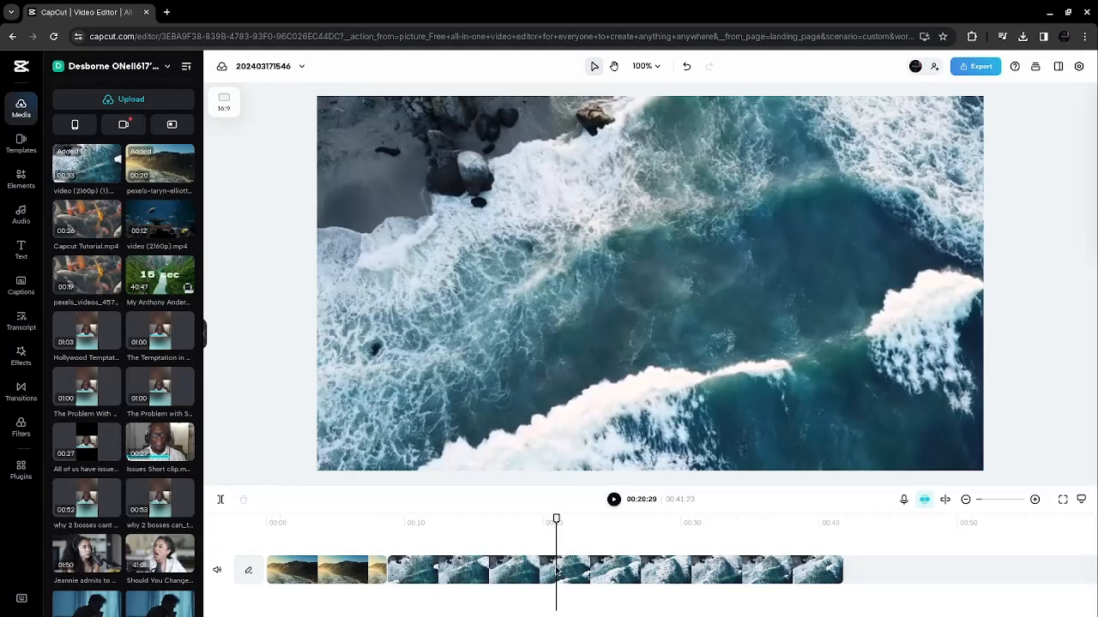
pyautogui.click(555, 572)
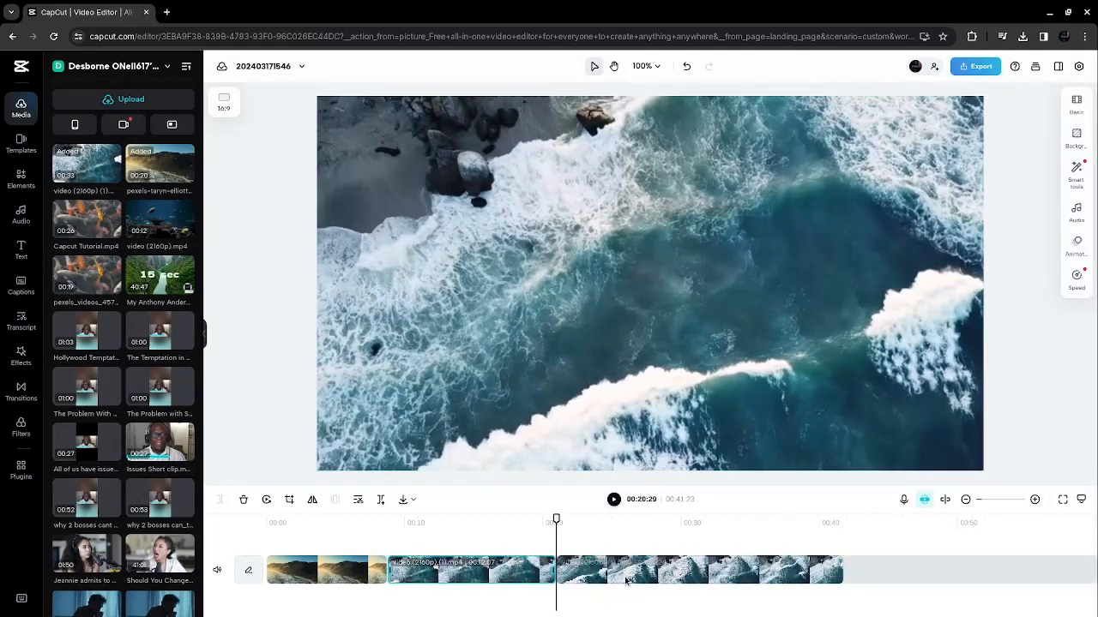
pyautogui.click(715, 577)
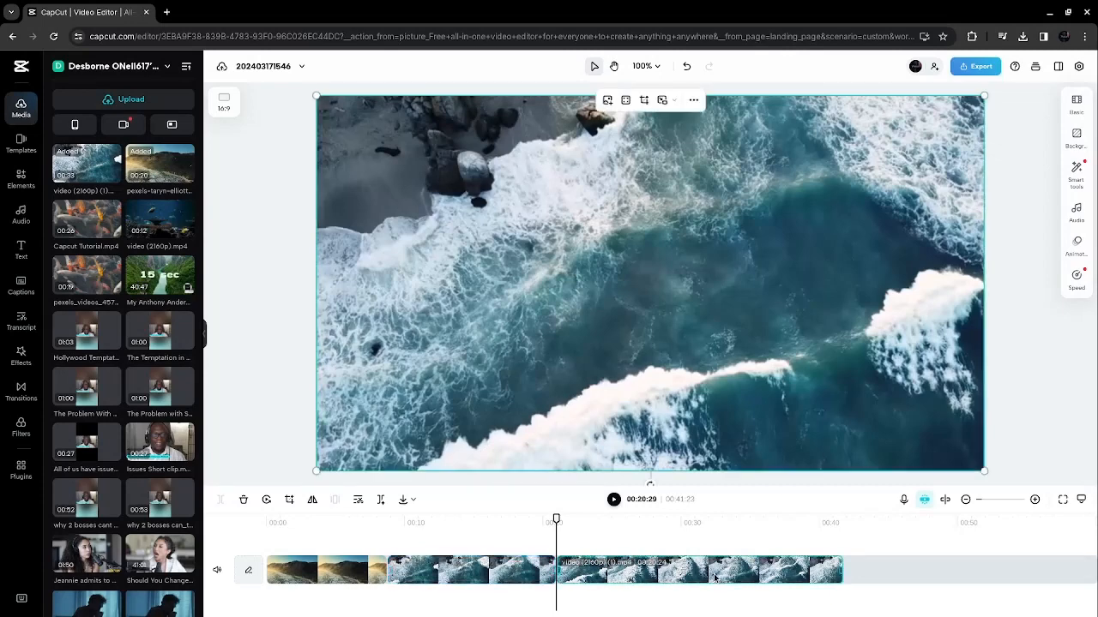
pyautogui.click(243, 500)
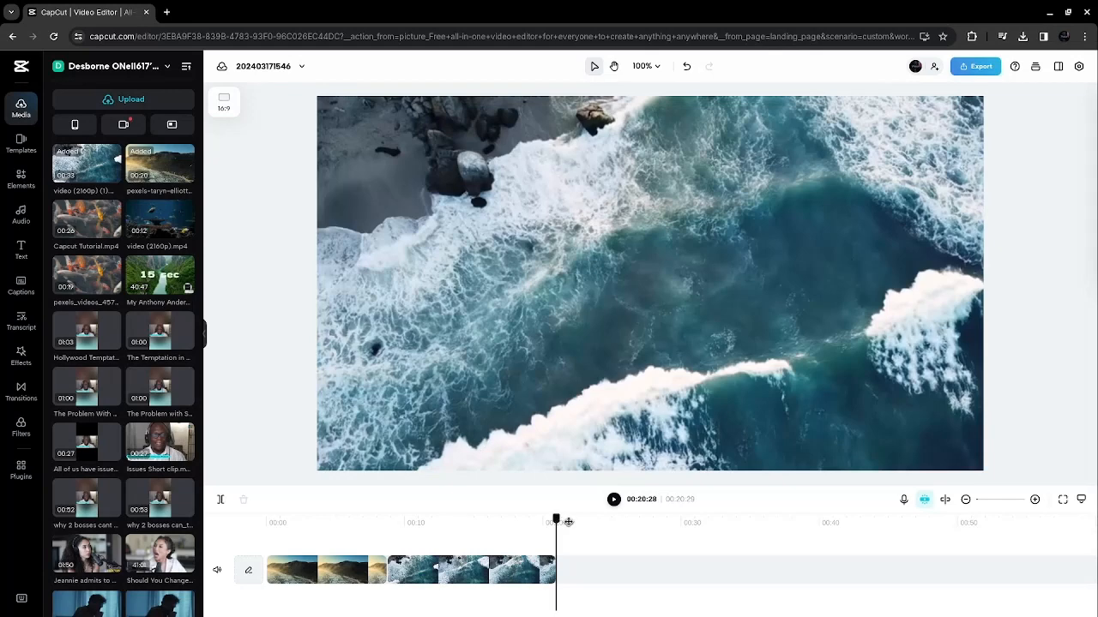
# - Add the Bubble Blur transition at the cut between the coastal mountain clip and the ocean waves clip
pyautogui.moveTo(556, 519); pyautogui.dragTo(315, 520)
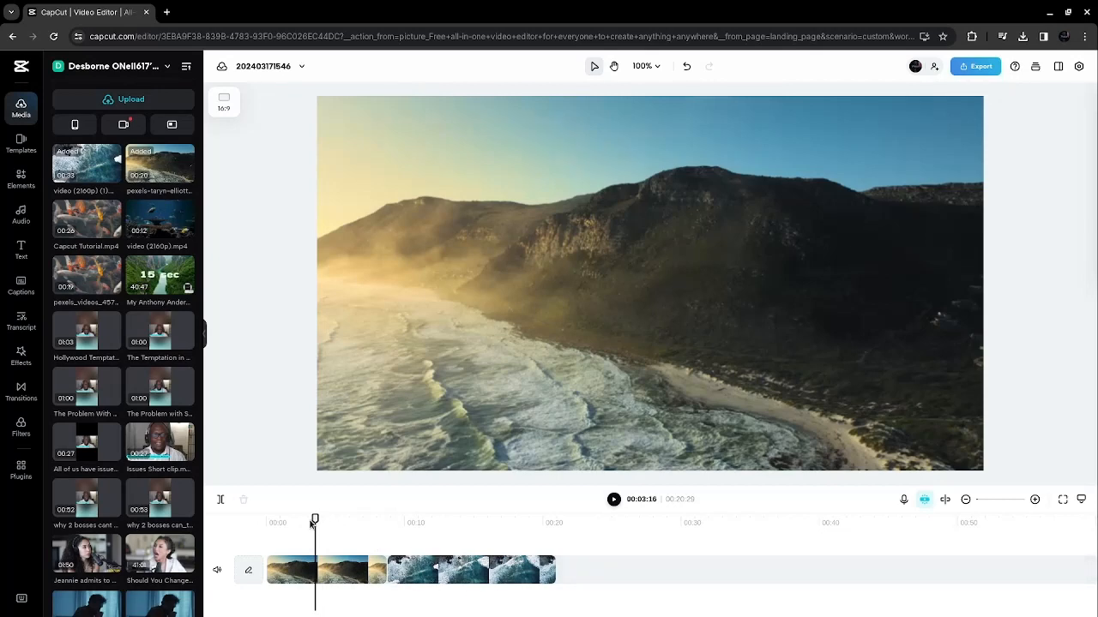
pyautogui.moveTo(315, 519); pyautogui.dragTo(386, 521)
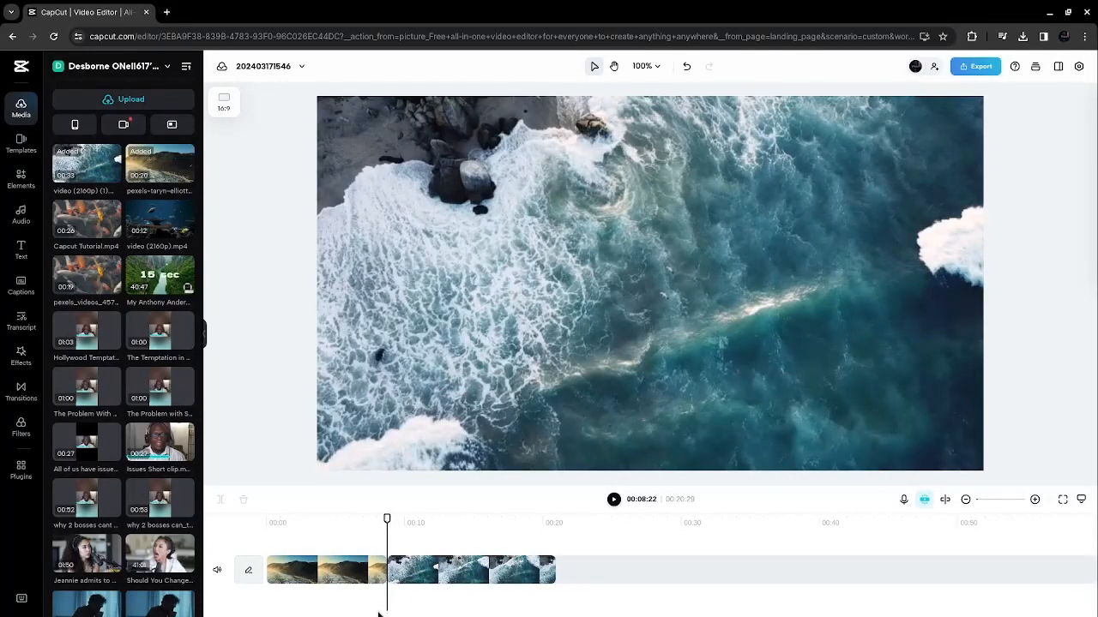
pyautogui.click(21, 392)
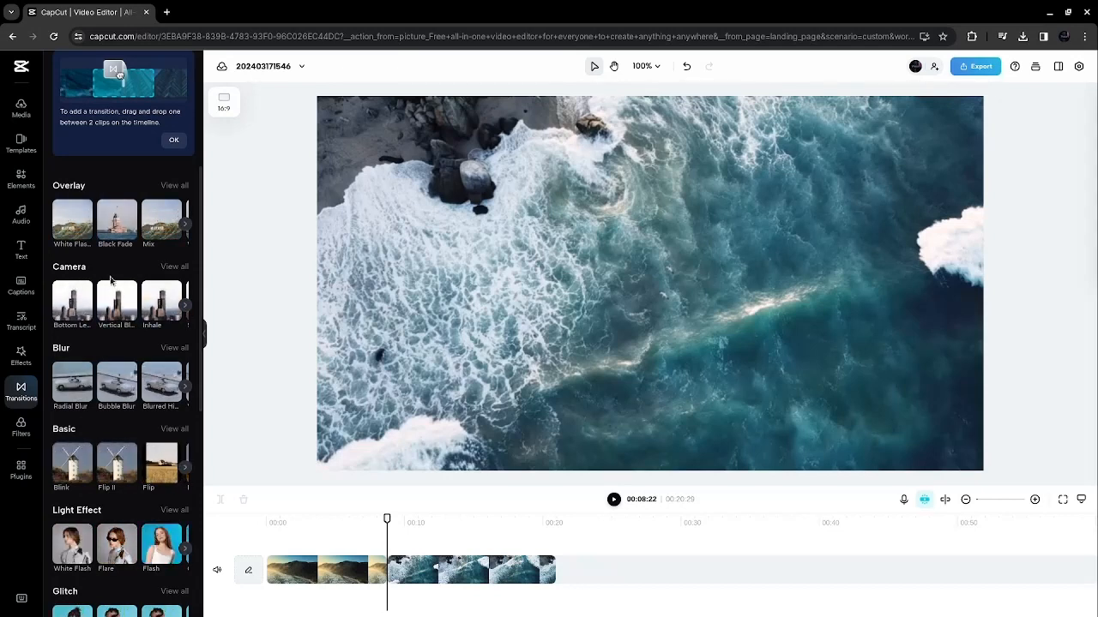
pyautogui.click(185, 389)
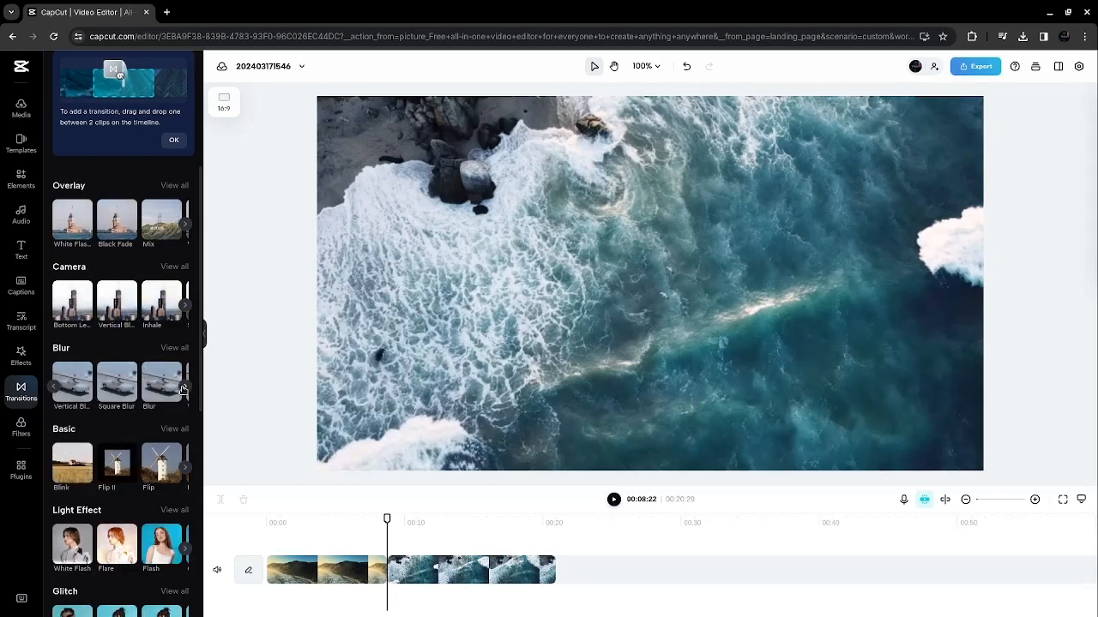
pyautogui.click(53, 390)
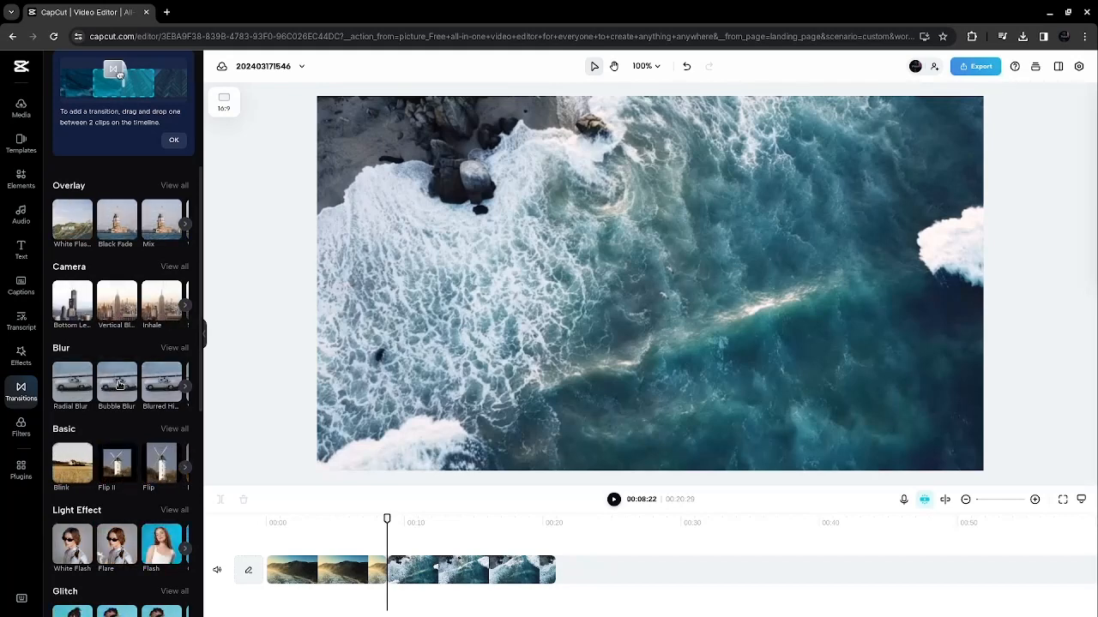
pyautogui.click(119, 385)
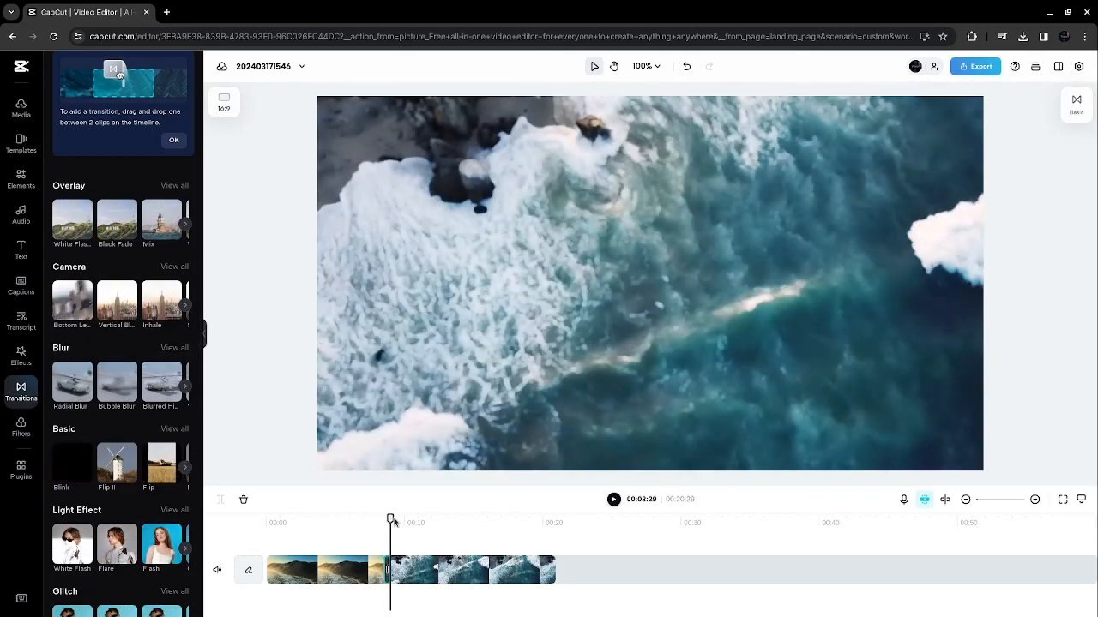
# - Play the edited sequence from the beginning to review the transition, and return the playhead to the start
pyautogui.moveTo(390, 519); pyautogui.dragTo(267, 519)
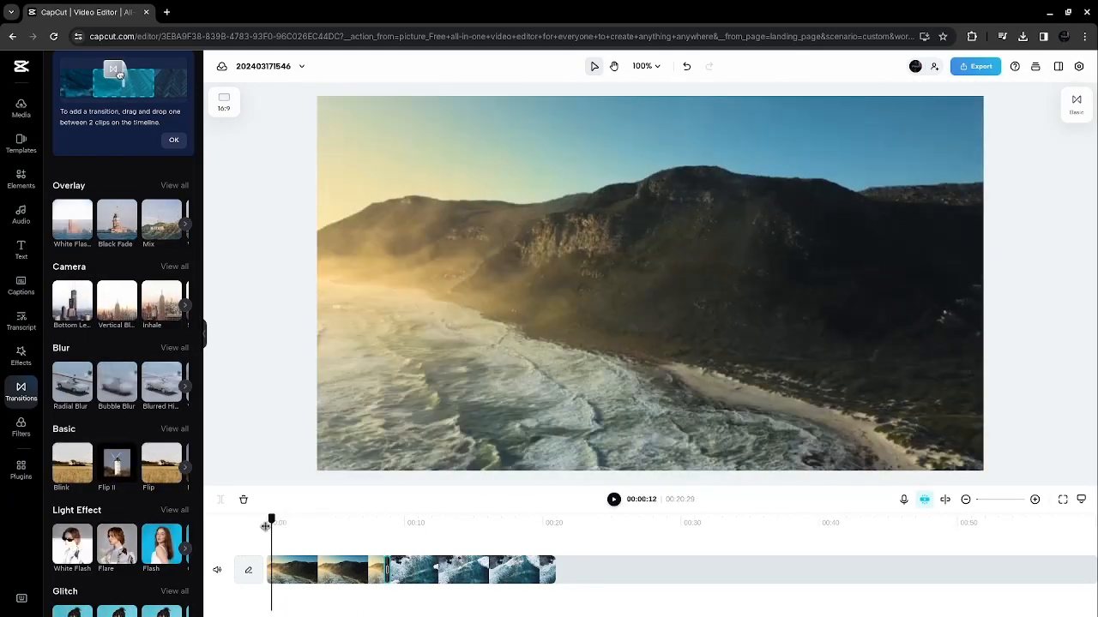
pyautogui.click(613, 499)
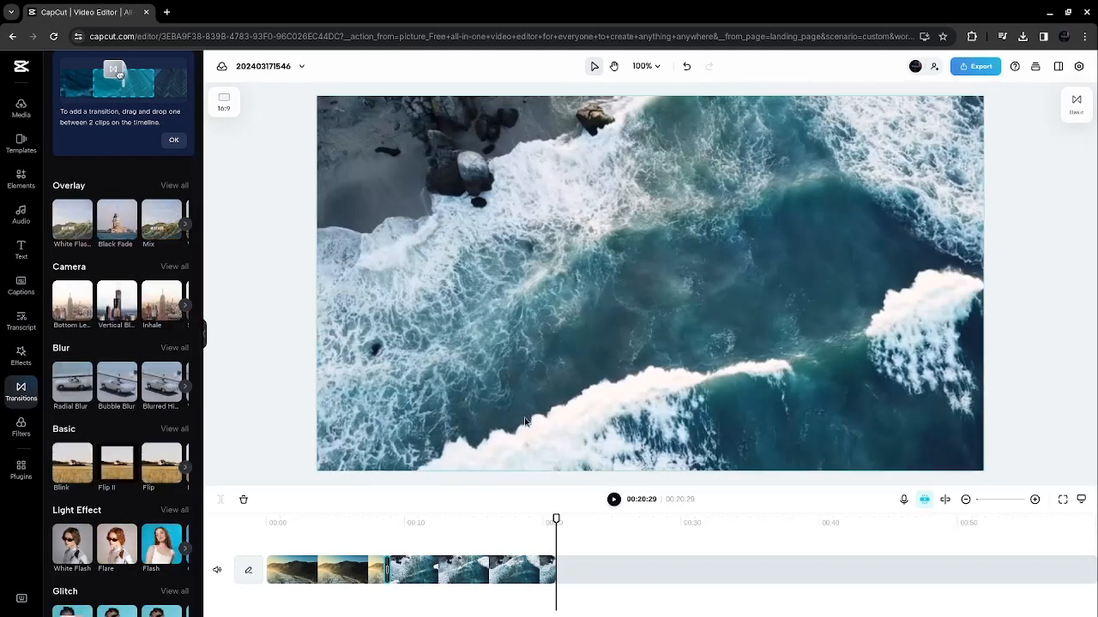
pyautogui.moveTo(553, 522); pyautogui.dragTo(265, 521)
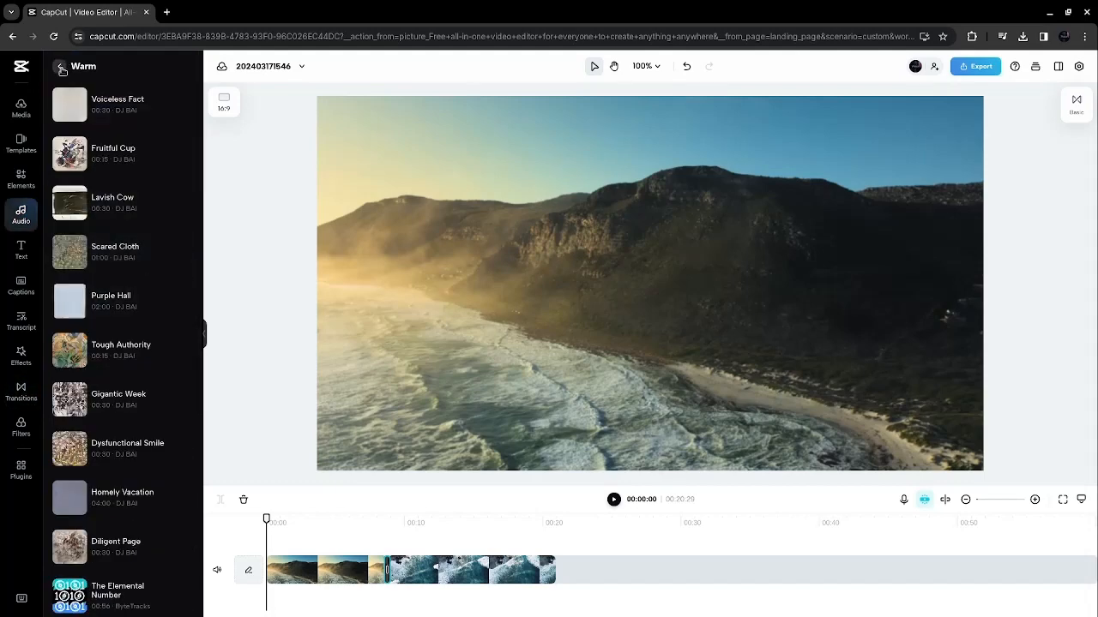
# - Leave the Warm category, browse the other music categories and open the Travel category
pyautogui.click(62, 68)
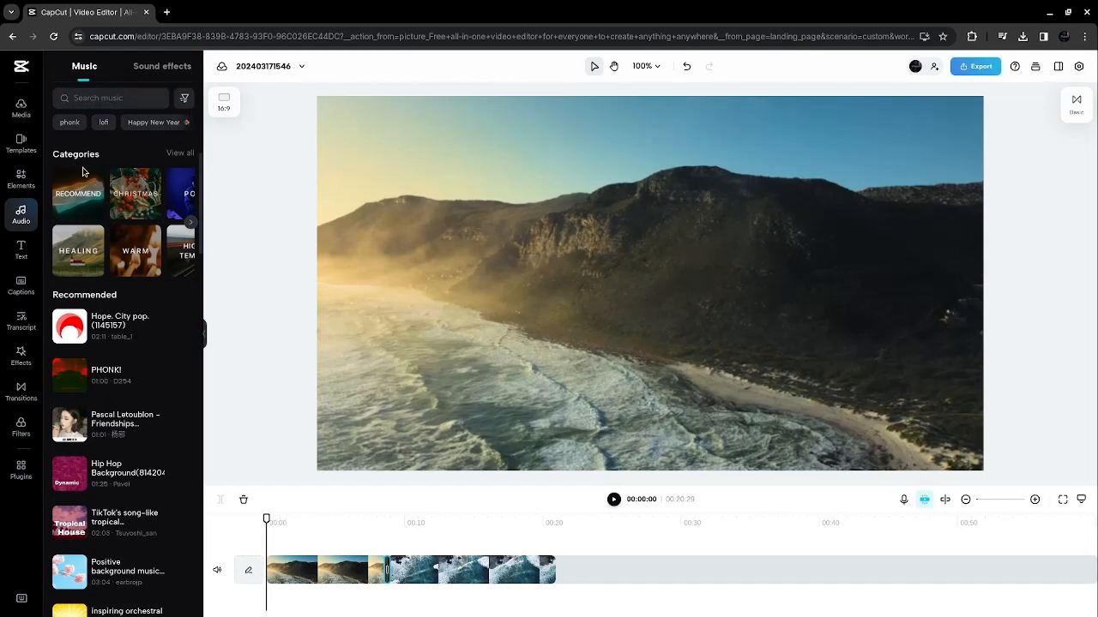
pyautogui.click(192, 222)
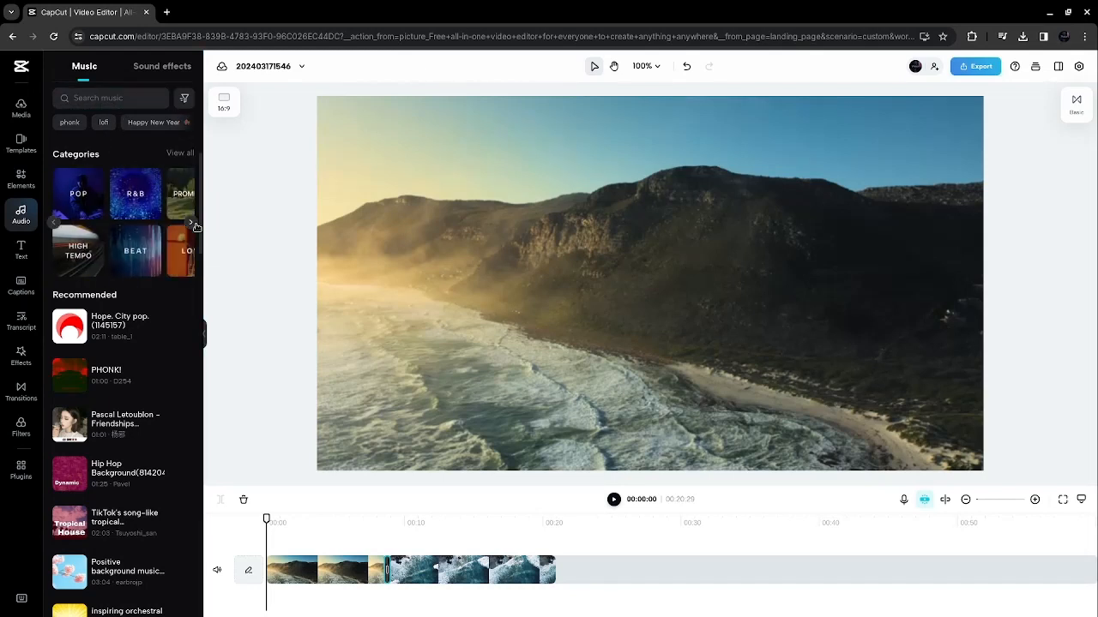
pyautogui.click(192, 223)
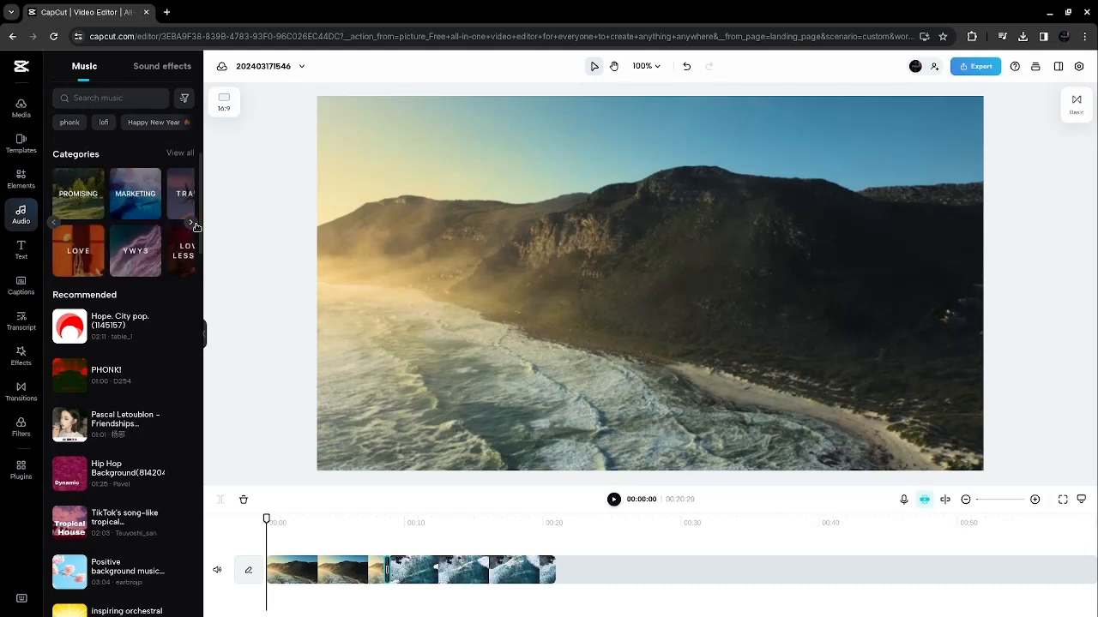
pyautogui.click(192, 223)
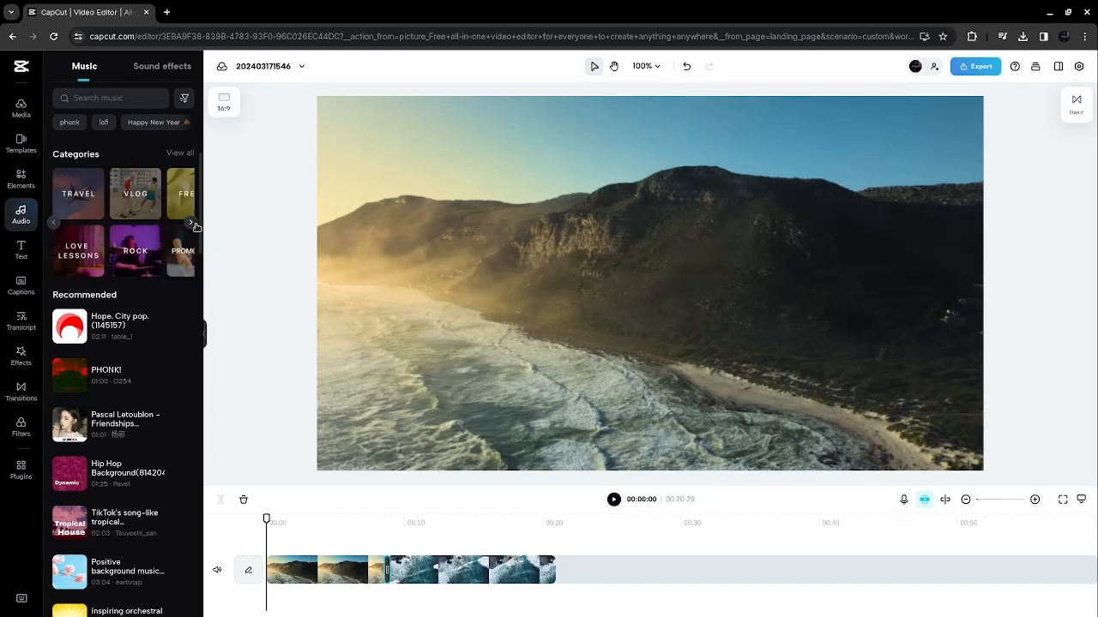
pyautogui.click(194, 224)
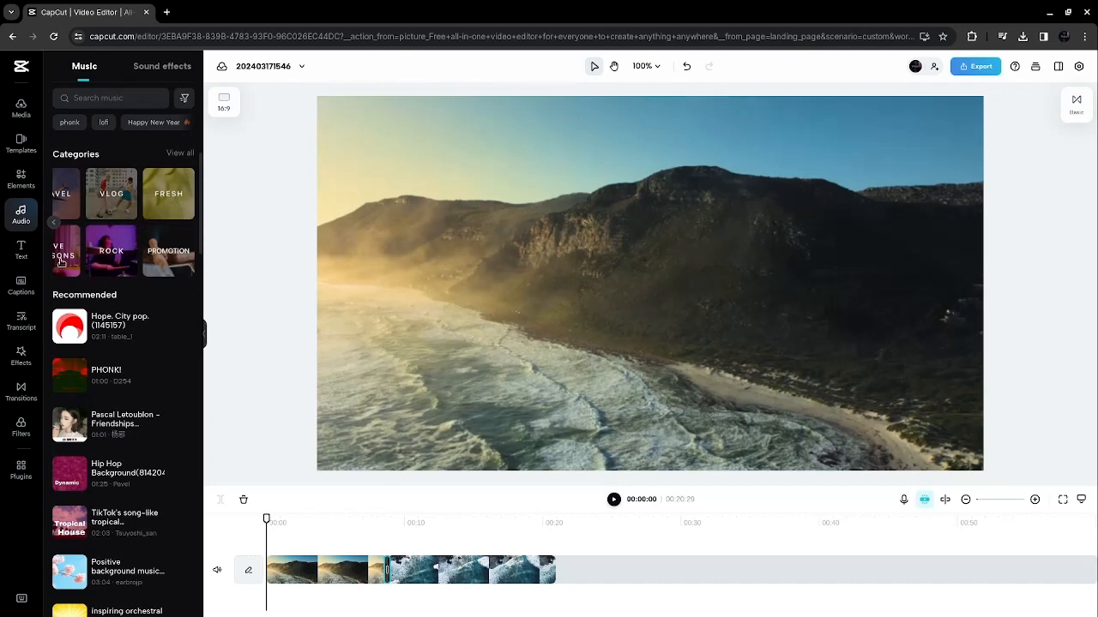
pyautogui.click(53, 222)
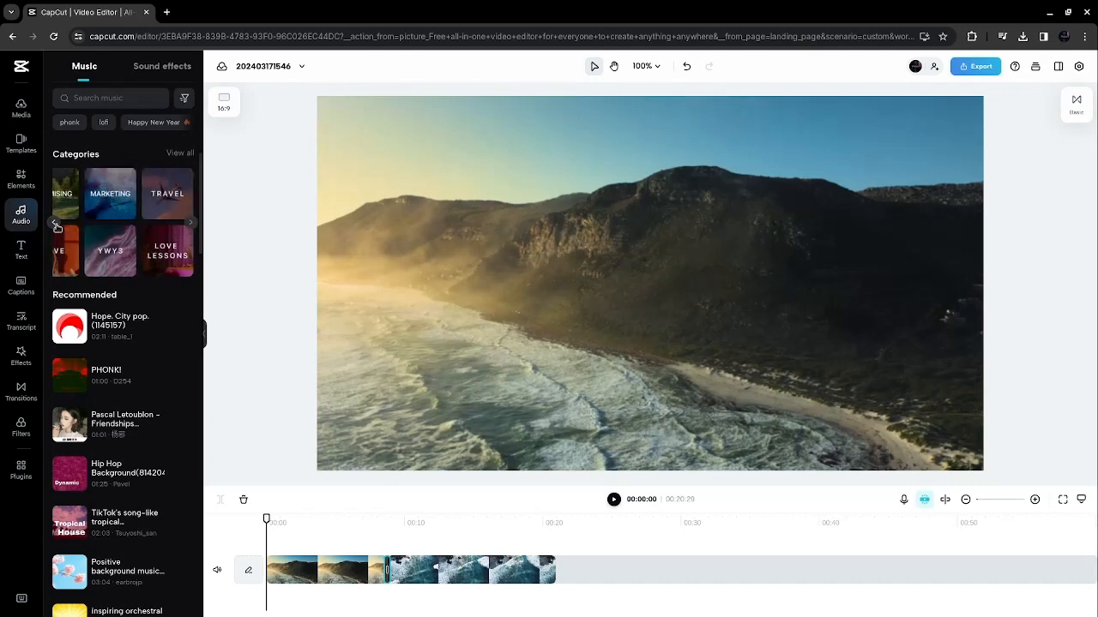
pyautogui.click(169, 204)
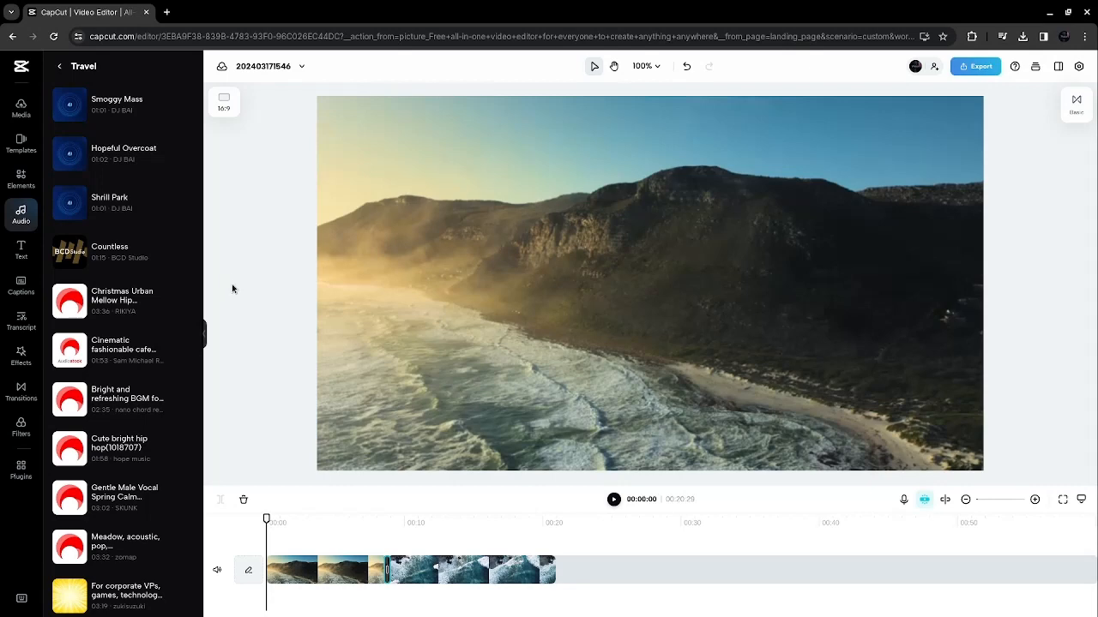
# - Preview the "A New Journey" and "Fashionable lo-fi chill out" tracks in the Travel music category
pyautogui.scroll(-1, 231, 289)
pyautogui.scroll(-3, 129, 300)
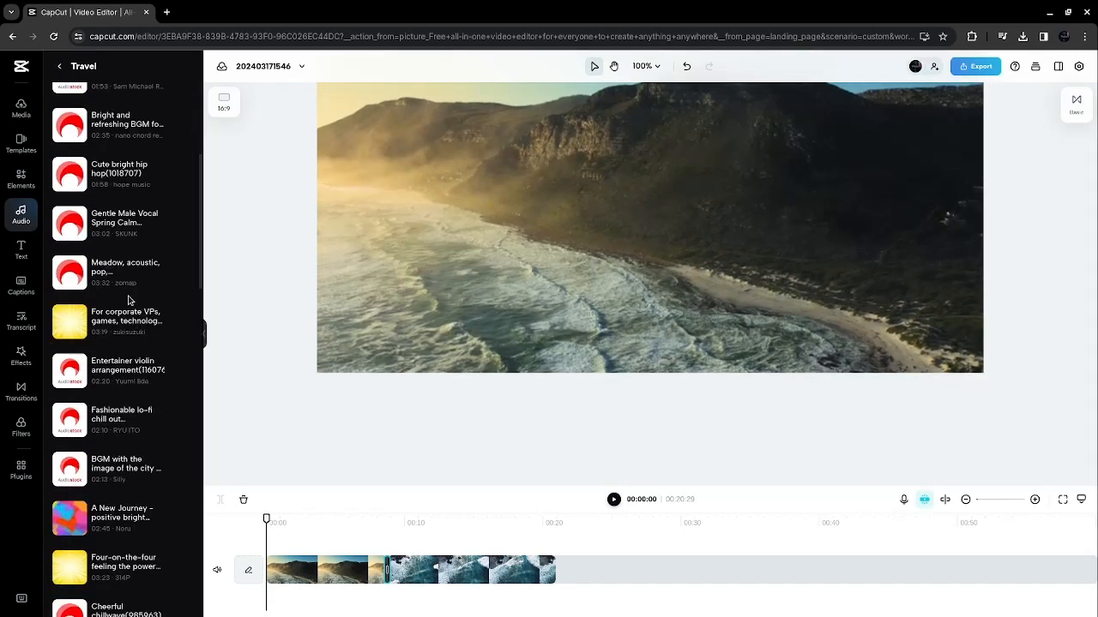
pyautogui.scroll(-2, 128, 301)
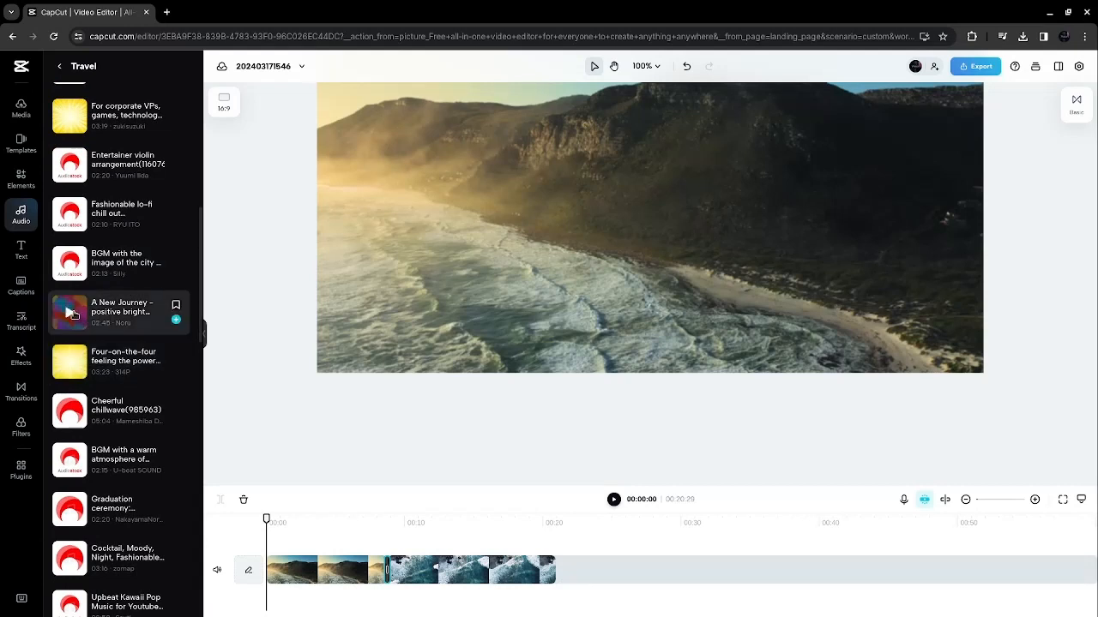
pyautogui.click(72, 312)
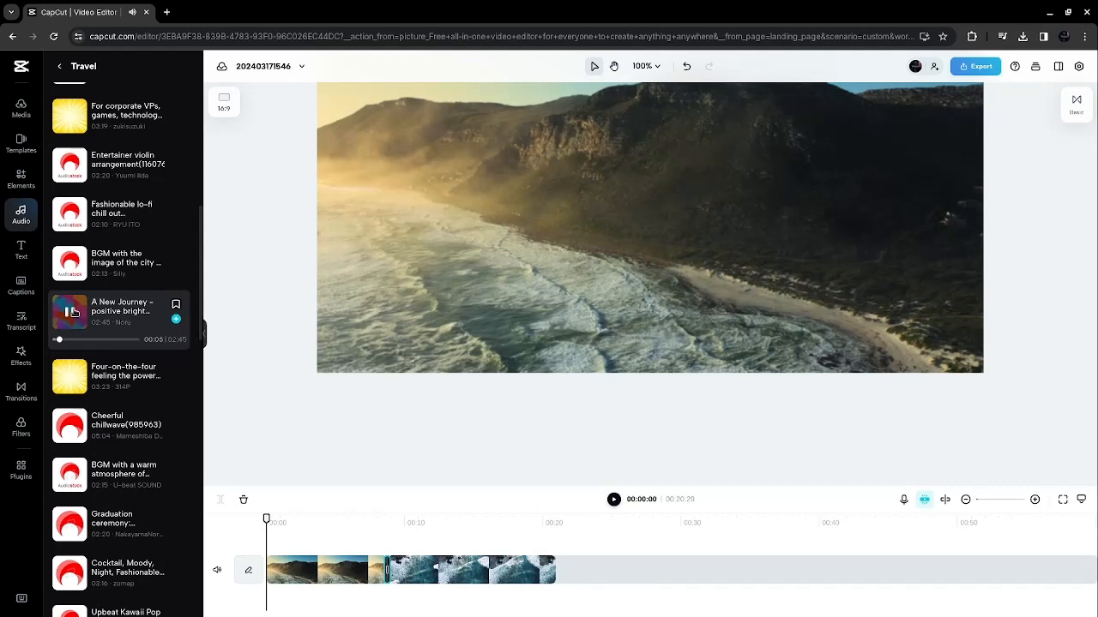
pyautogui.click(72, 312)
pyautogui.scroll(3, 93, 312)
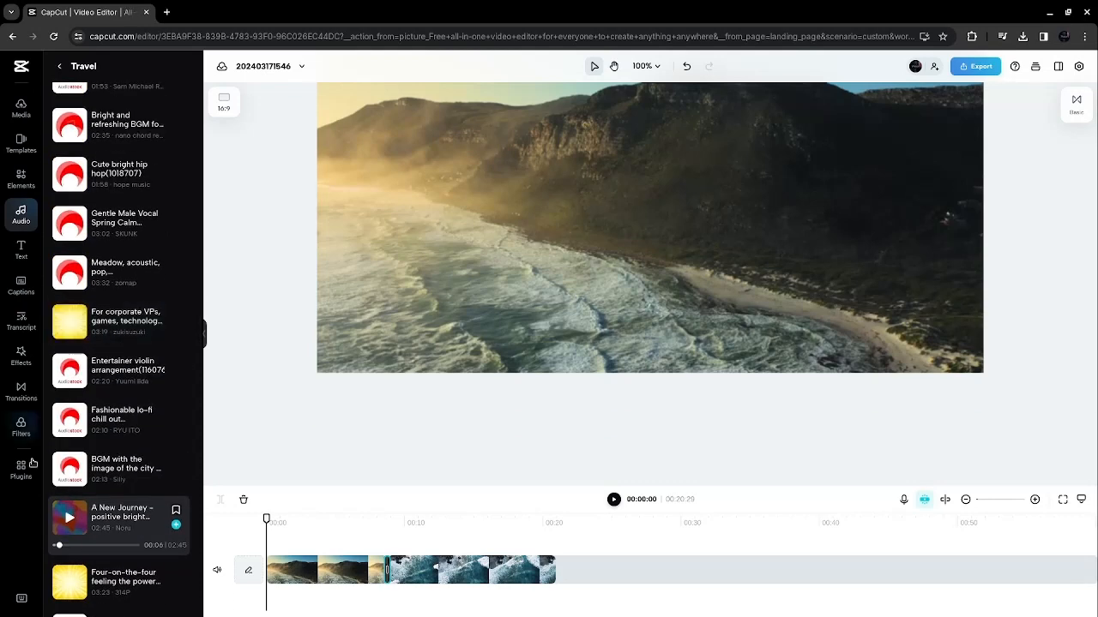
pyautogui.click(69, 422)
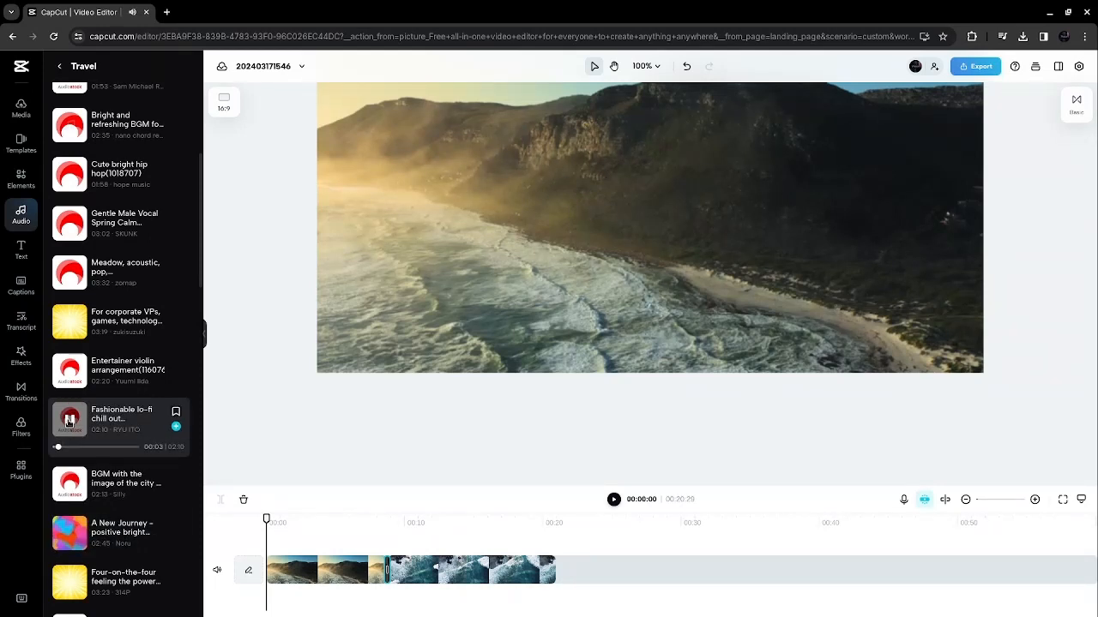
pyautogui.click(70, 421)
pyautogui.scroll(-3, 104, 361)
pyautogui.scroll(7, 104, 360)
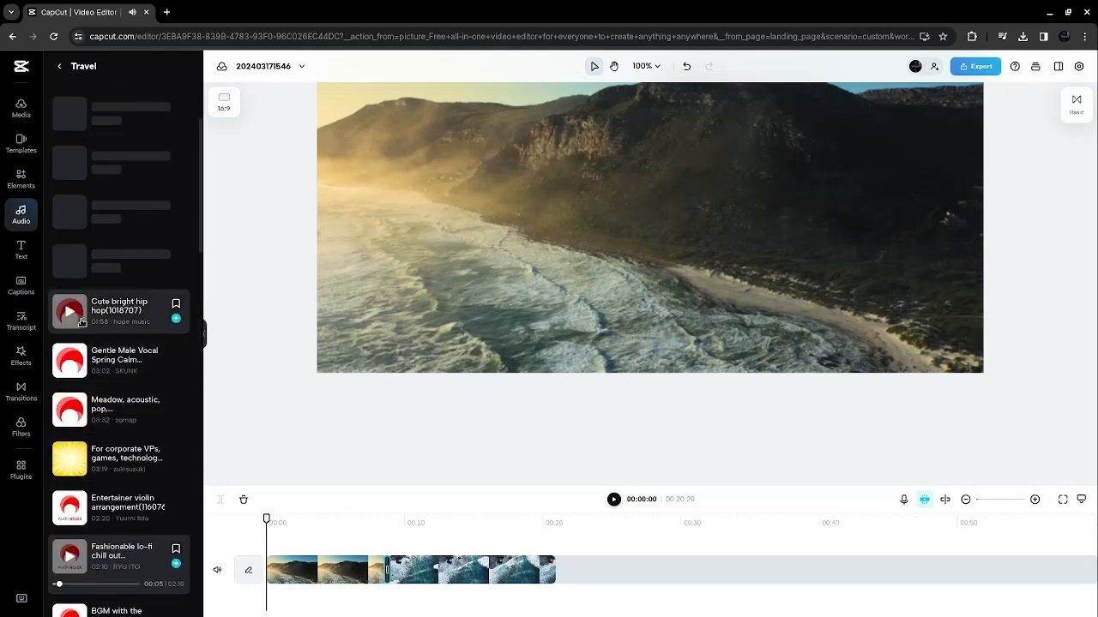
# - Preview the "Ed Sheeran type beat(974535)" track in the Pop music category and add it to the timeline beneath the video clips
pyautogui.click(59, 66)
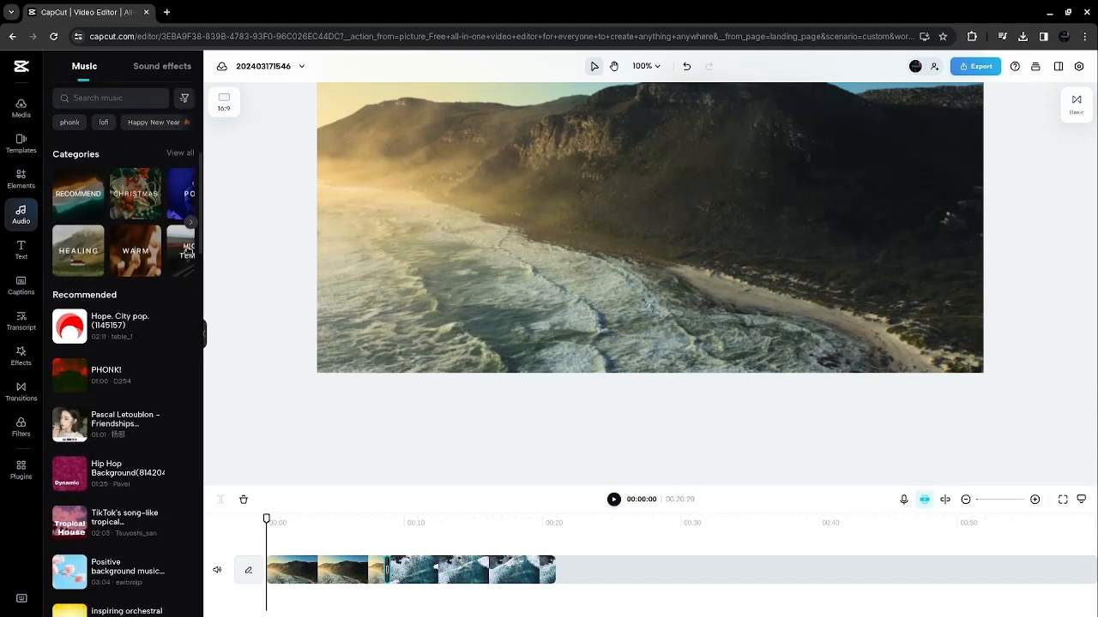
pyautogui.click(190, 223)
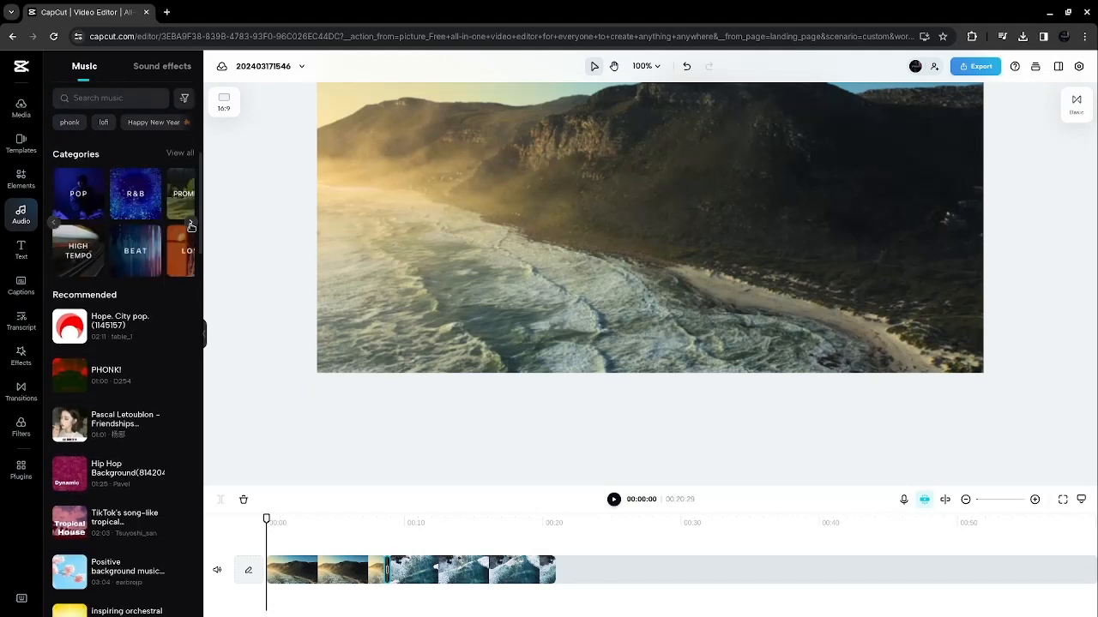
pyautogui.click(86, 205)
pyautogui.scroll(-1, 144, 292)
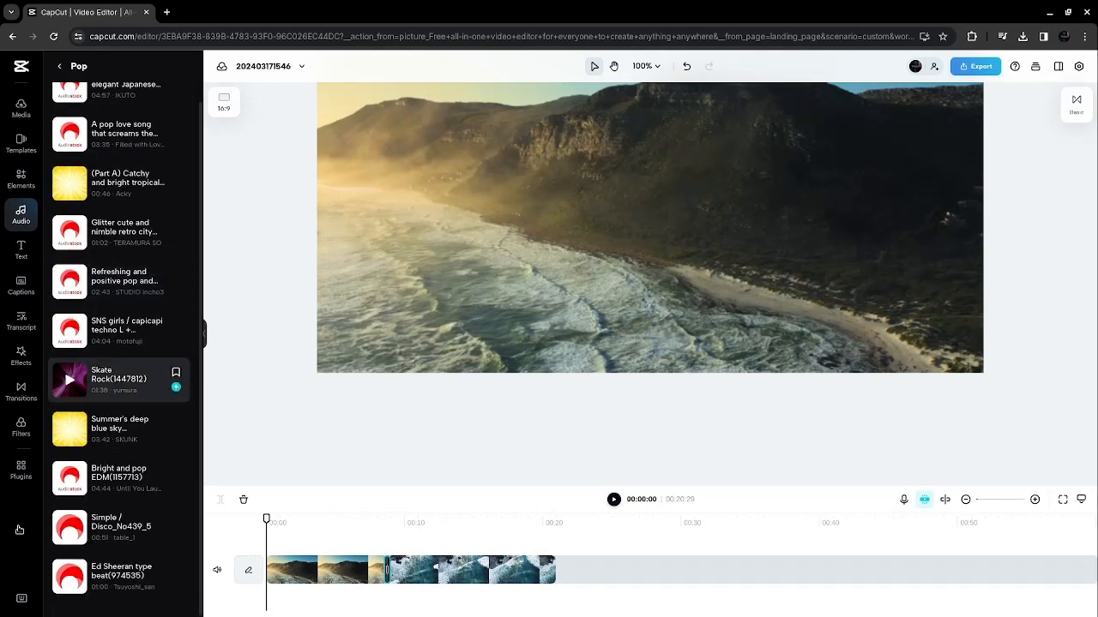
pyautogui.click(68, 580)
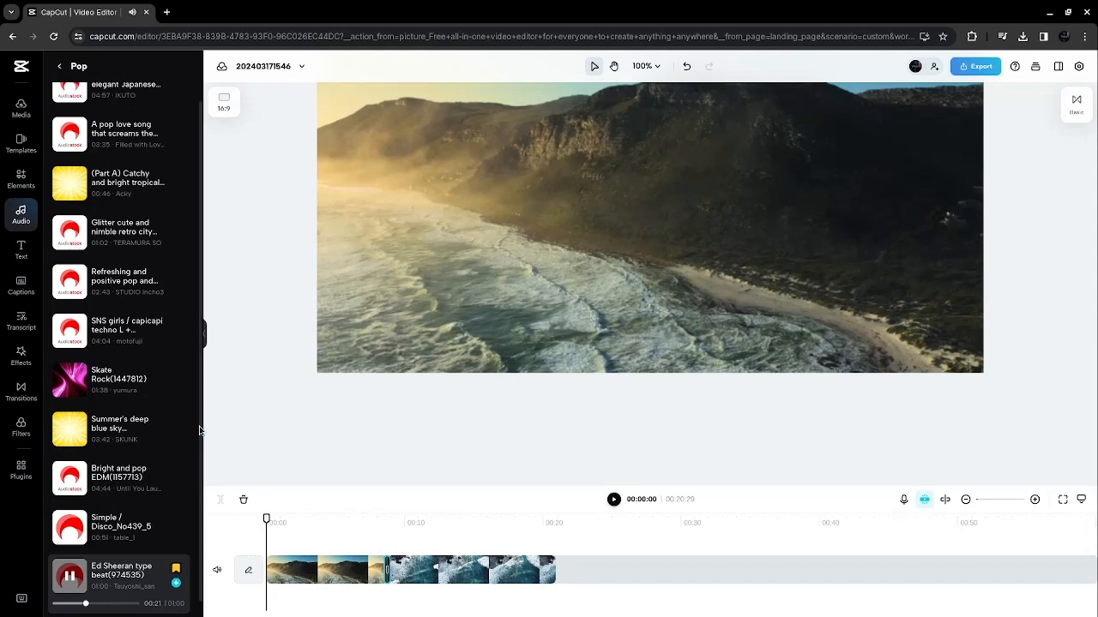
pyautogui.click(176, 584)
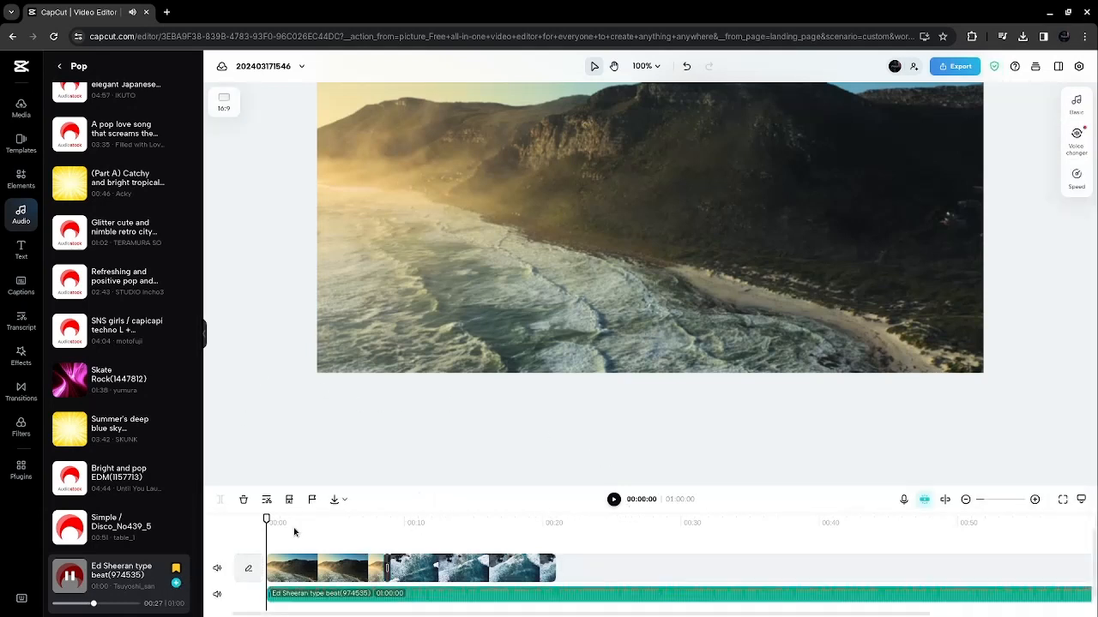
pyautogui.click(60, 578)
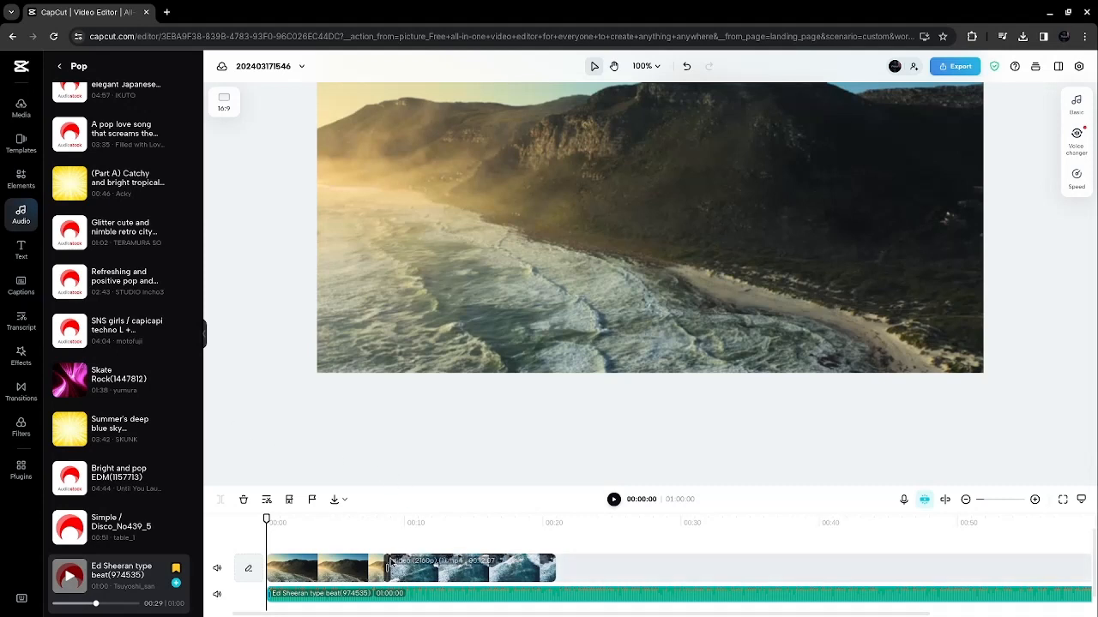
# - Listen to the music beyond the end of the video, and play the sequence from near its start to review it with the music
pyautogui.click(268, 518)
pyautogui.moveTo(268, 518); pyautogui.dragTo(383, 525)
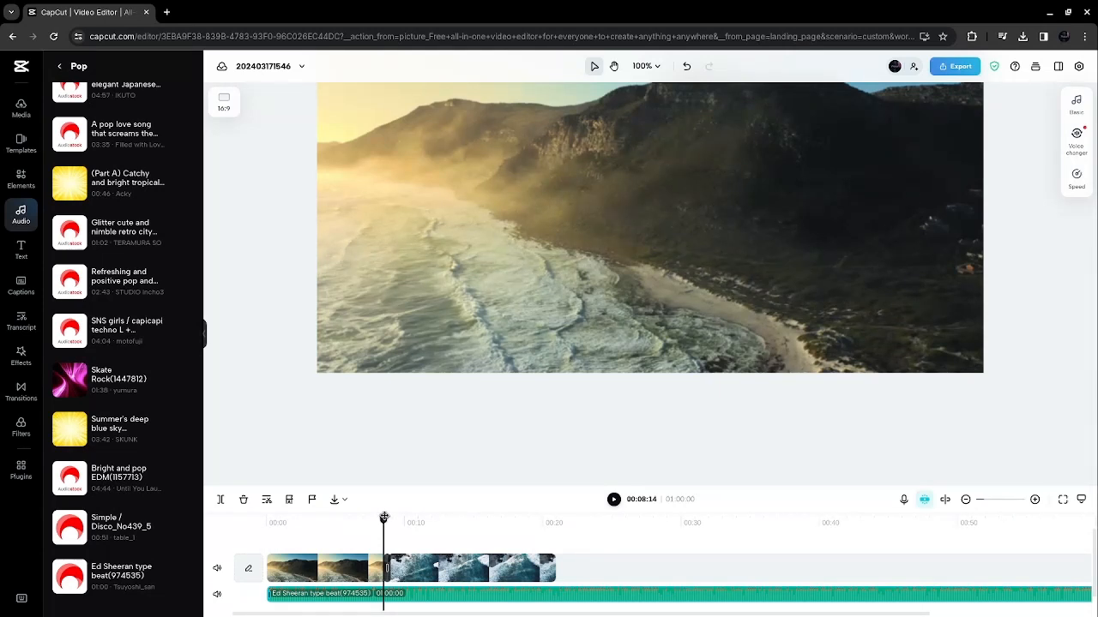
pyautogui.moveTo(384, 518); pyautogui.dragTo(592, 527)
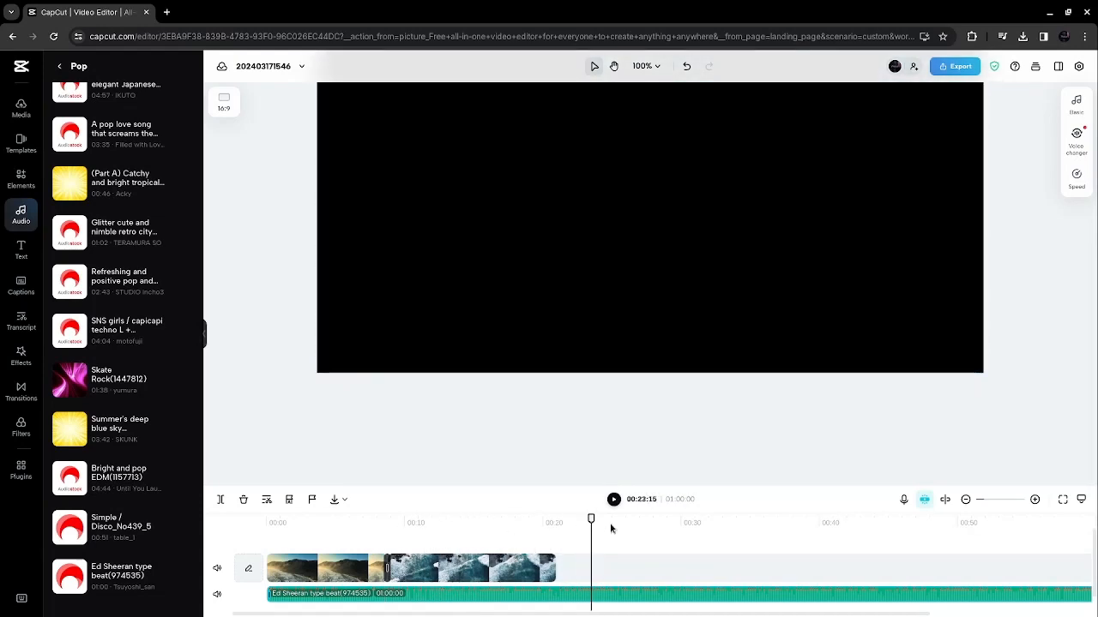
pyautogui.click(614, 499)
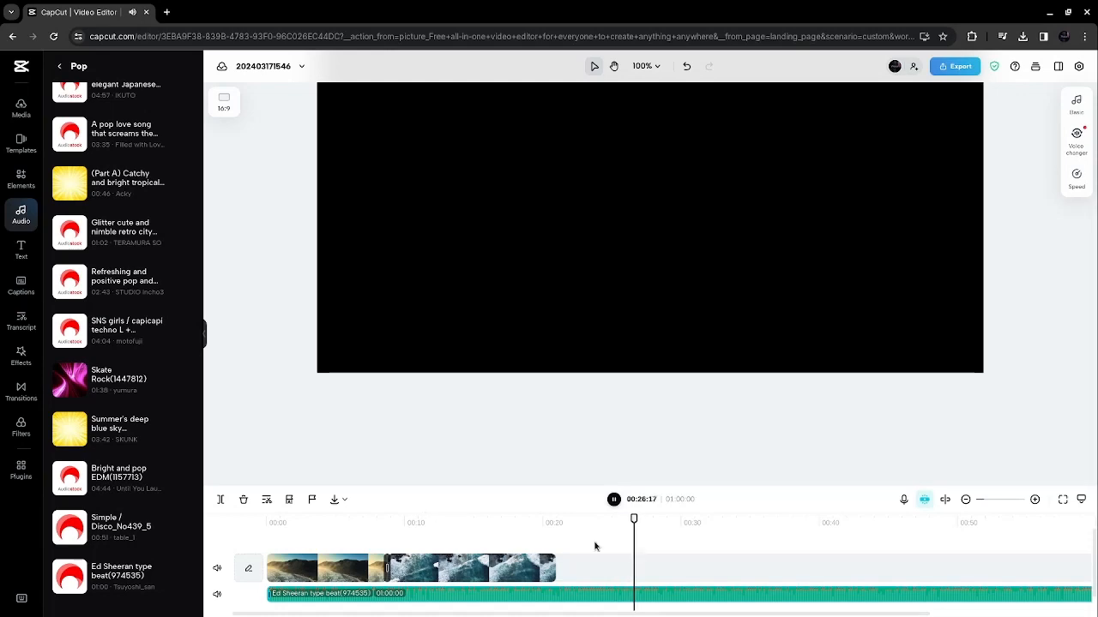
pyautogui.click(355, 514)
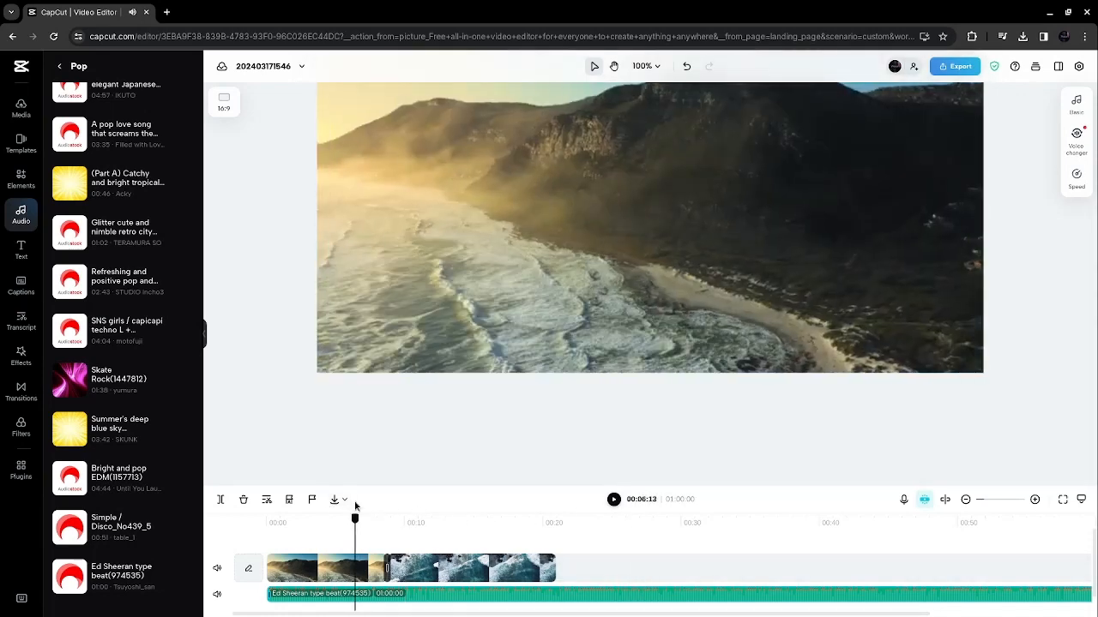
pyautogui.moveTo(355, 514); pyautogui.dragTo(271, 515)
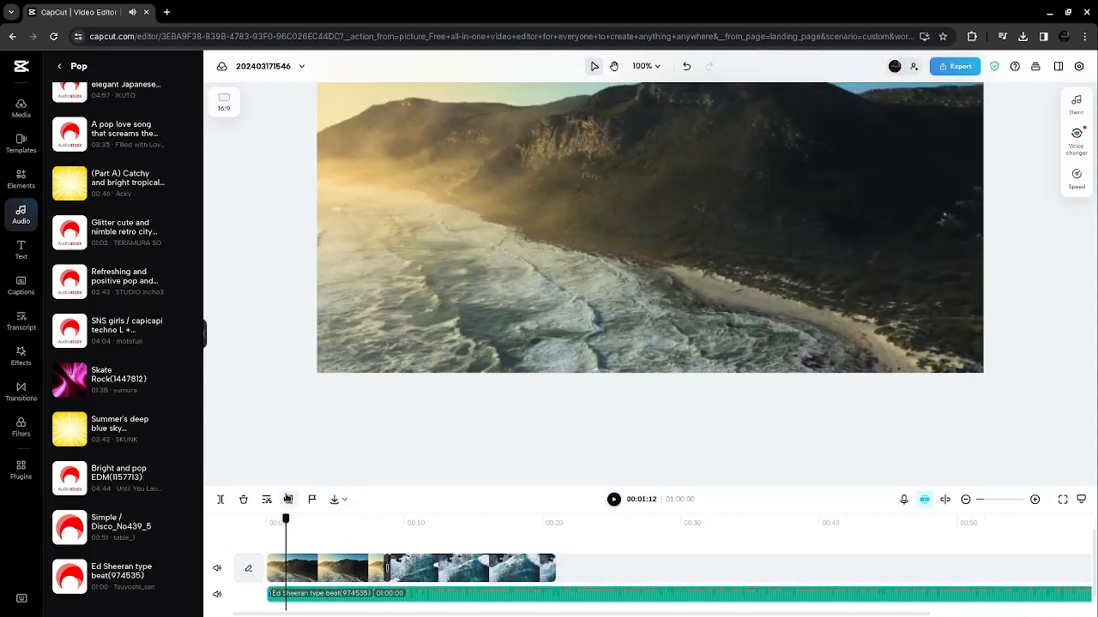
pyautogui.click(614, 502)
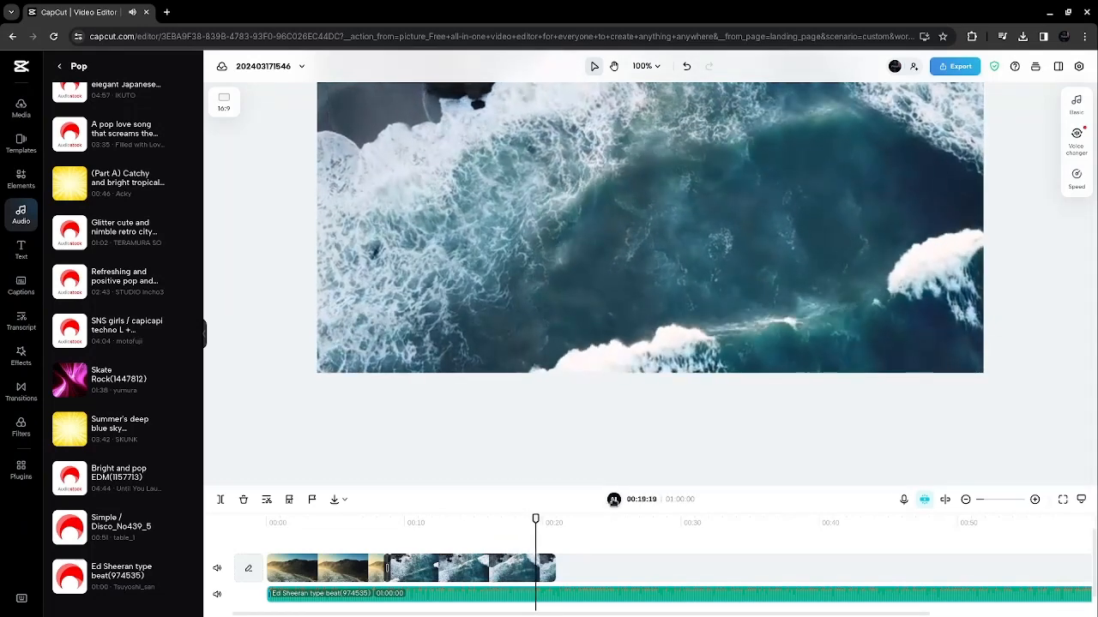
pyautogui.click(614, 500)
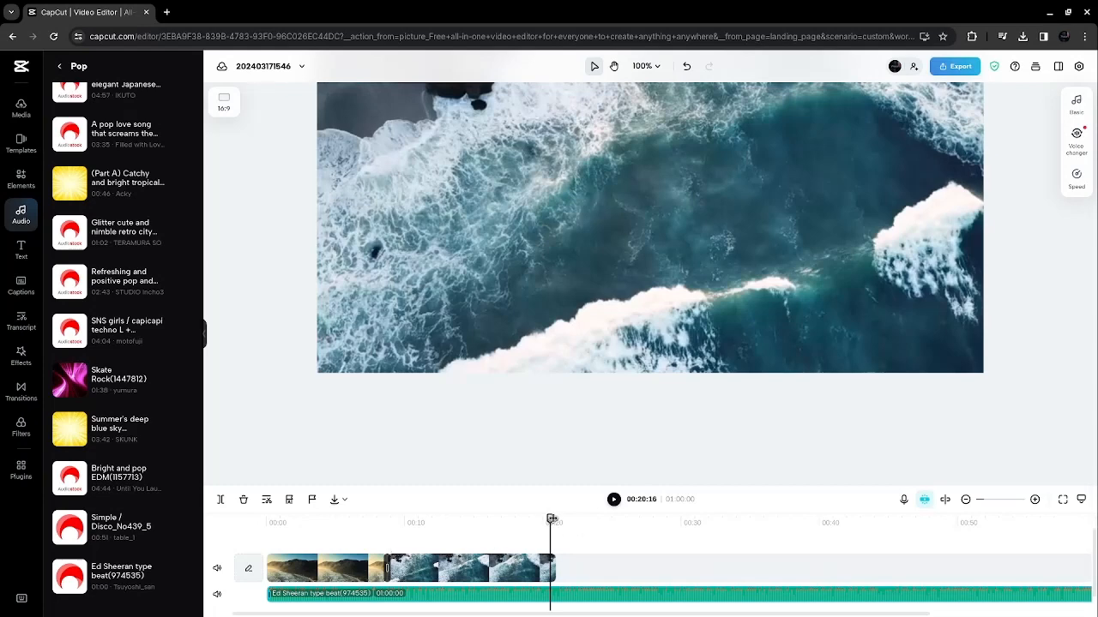
# - Split the music track at 00:10:20, delete its first part and move the remaining part to the start of the timeline
pyautogui.moveTo(549, 520); pyautogui.dragTo(429, 515)
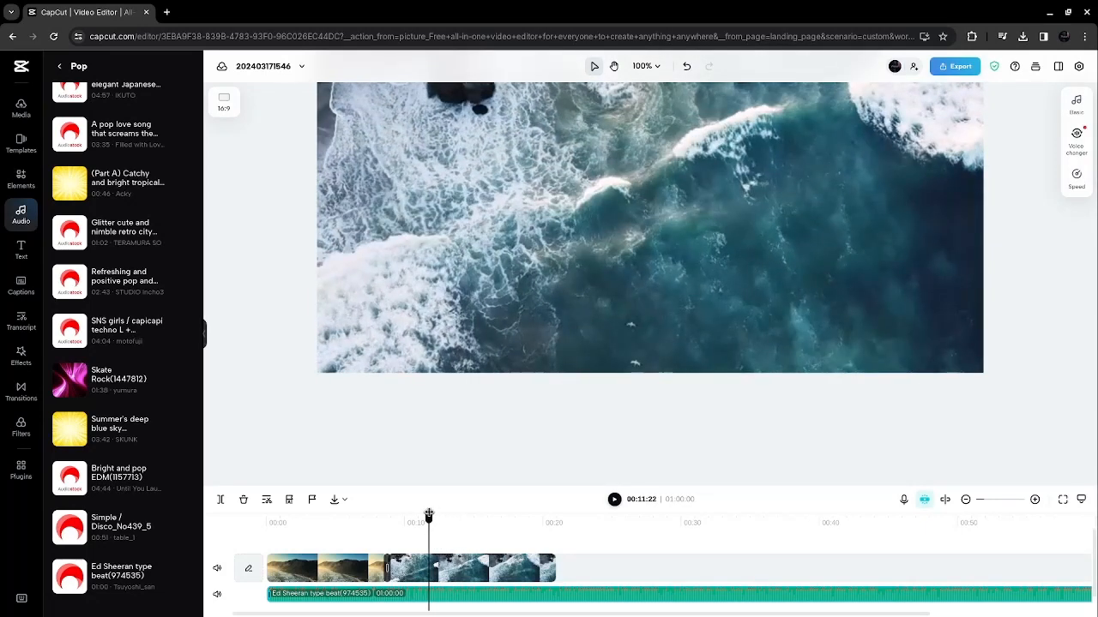
pyautogui.moveTo(429, 515); pyautogui.dragTo(414, 516)
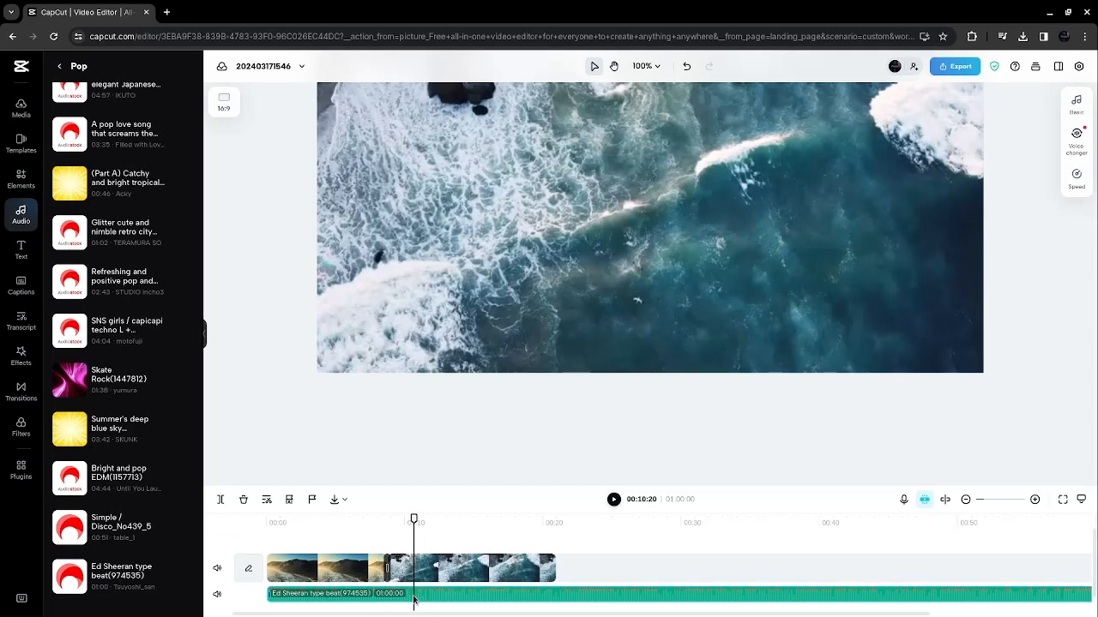
pyautogui.hotkey('ctrl', 'b')
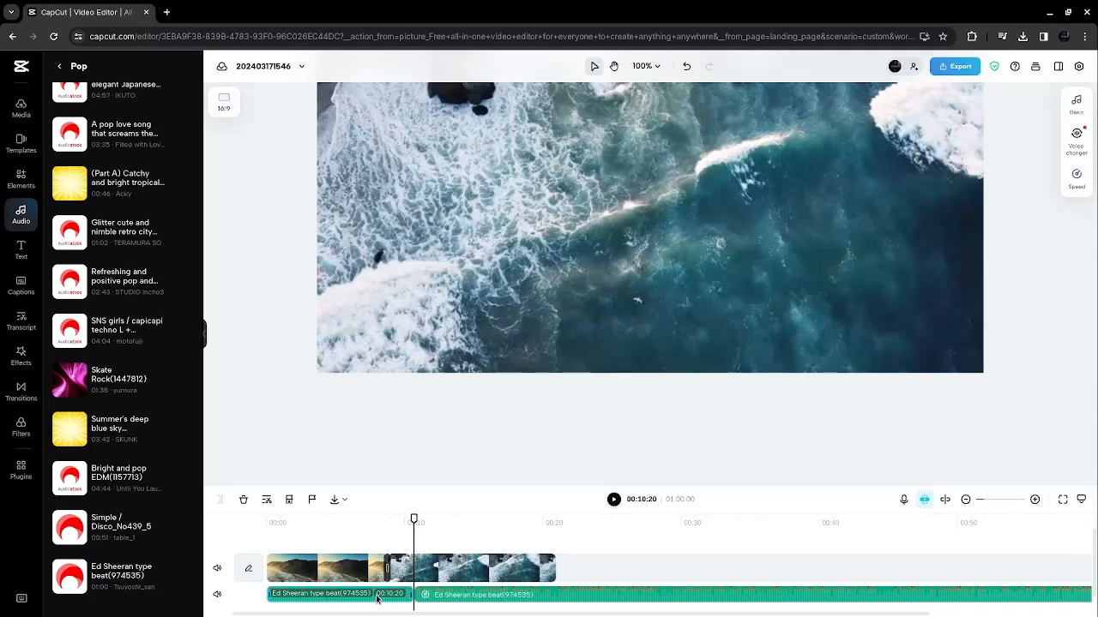
pyautogui.click(243, 500)
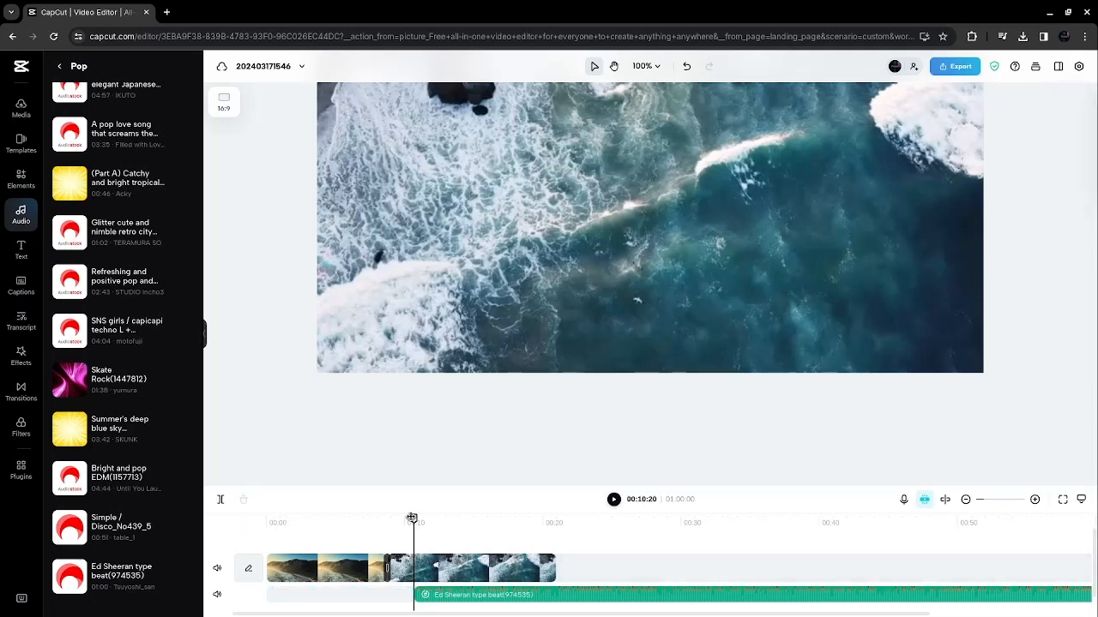
pyautogui.moveTo(558, 599); pyautogui.dragTo(406, 604)
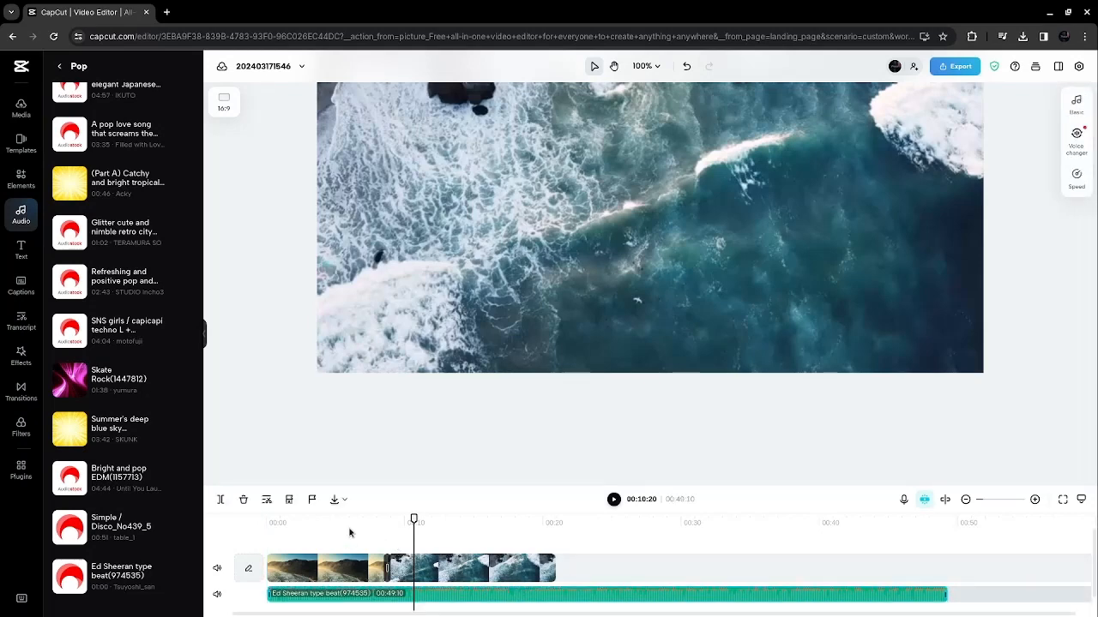
# - Play the sequence from the beginning to check how the trimmed music fits the clips and transition
pyautogui.moveTo(414, 520); pyautogui.dragTo(266, 520)
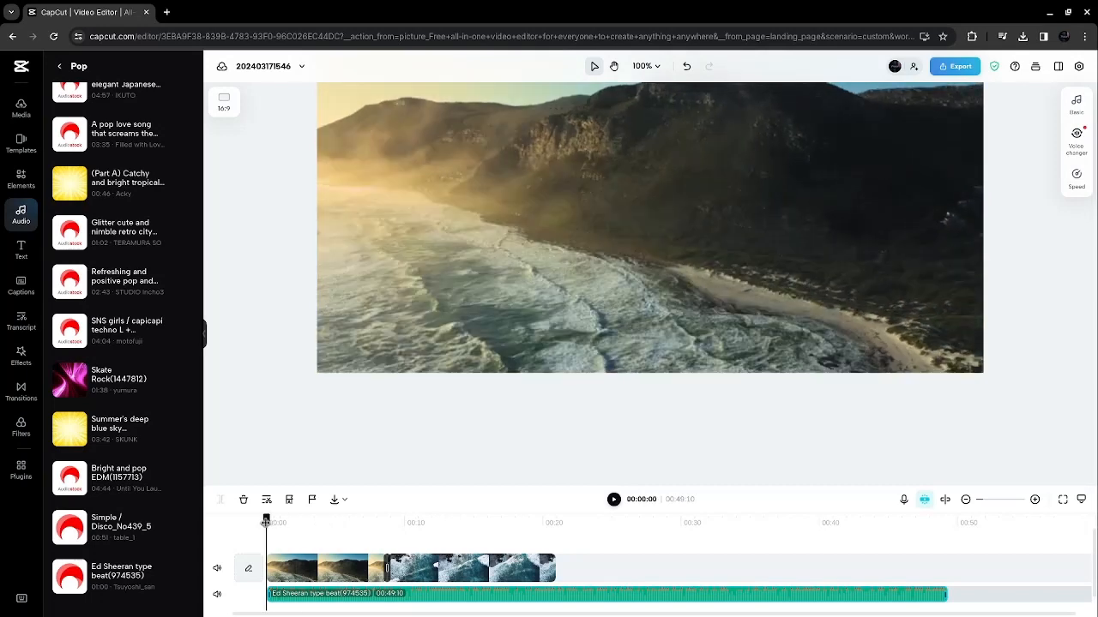
pyautogui.click(614, 500)
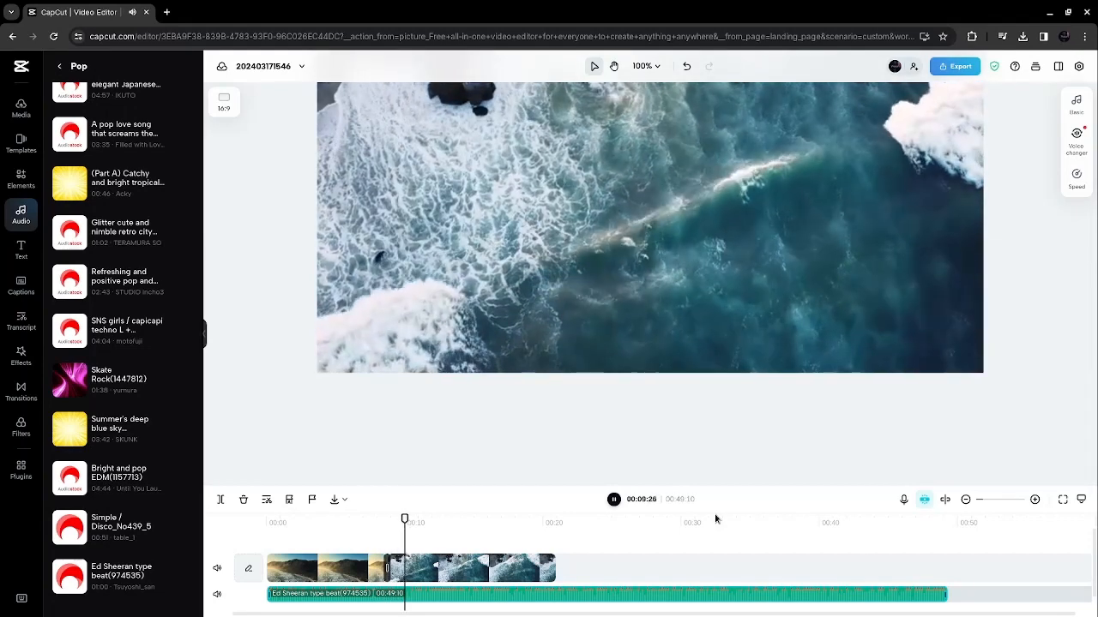
pyautogui.click(614, 500)
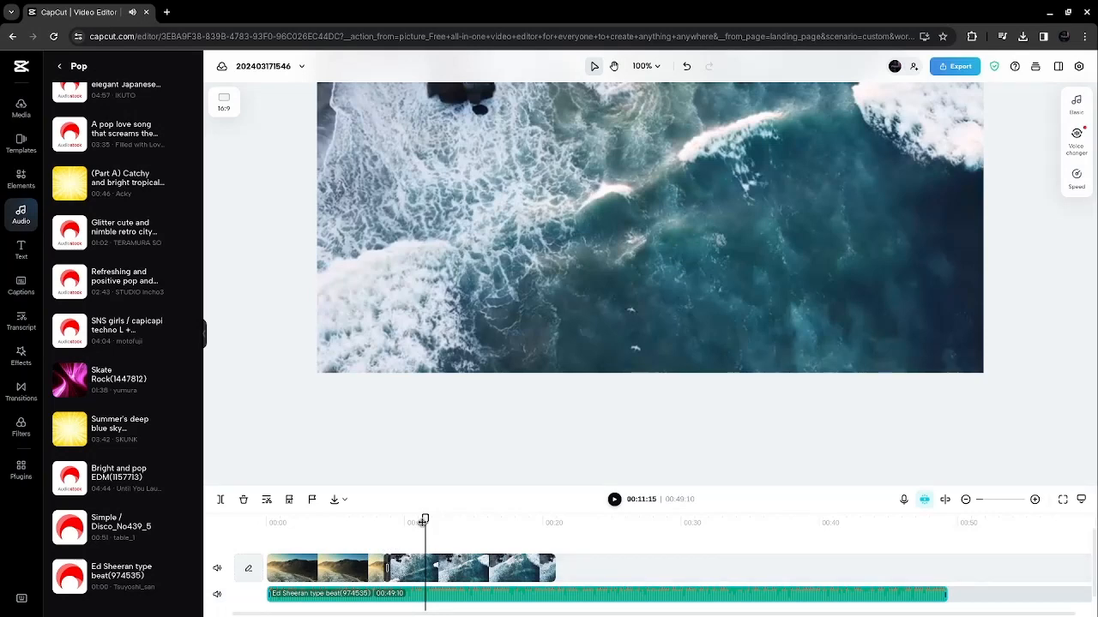
# - Split the music track at 00:00:21, delete the short first part and move the remaining part to the start of the timeline
pyautogui.moveTo(425, 519); pyautogui.dragTo(275, 535)
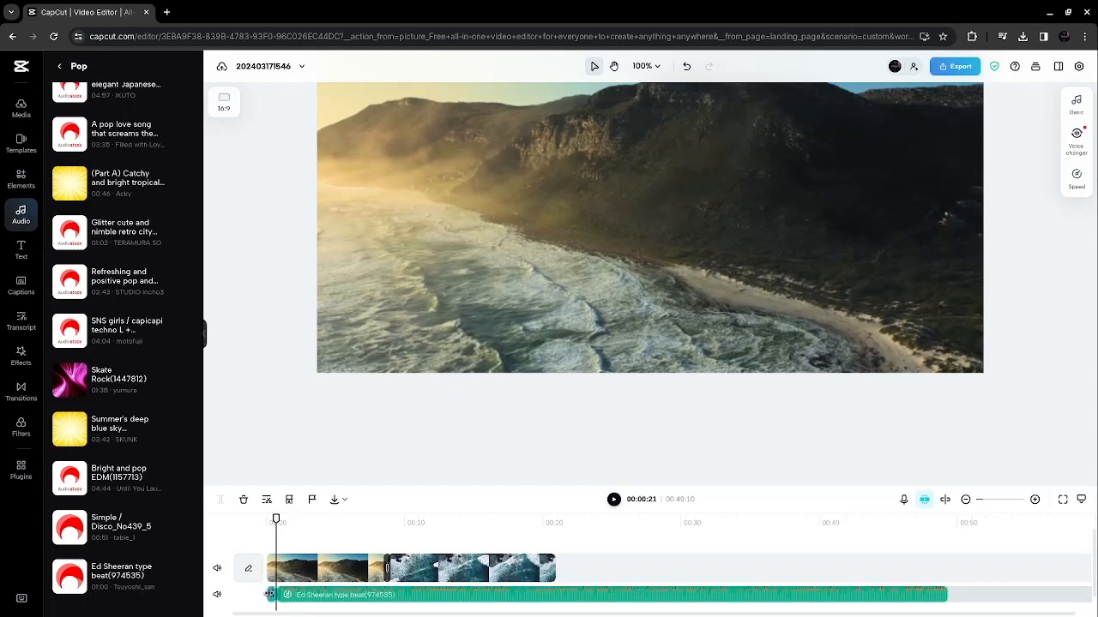
pyautogui.click(296, 595)
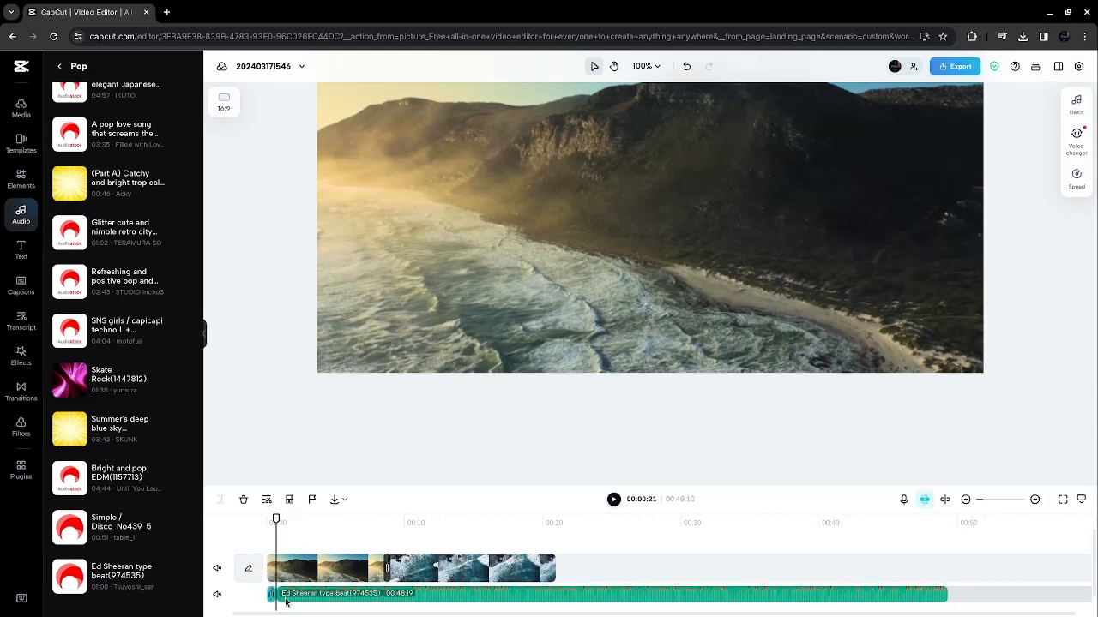
pyautogui.click(242, 499)
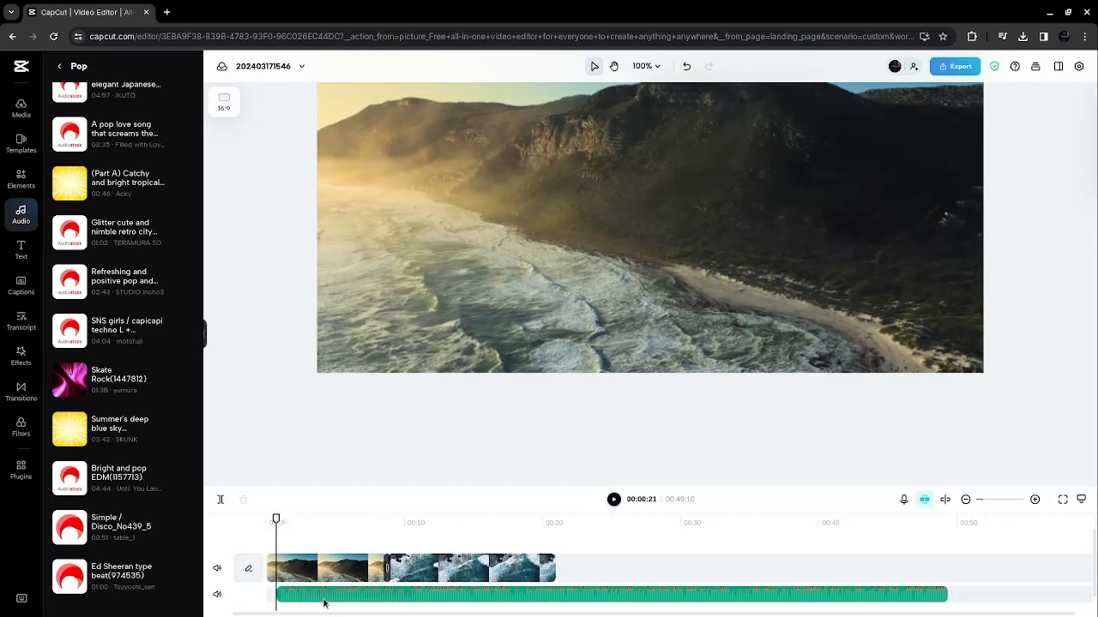
pyautogui.moveTo(323, 600); pyautogui.dragTo(309, 599)
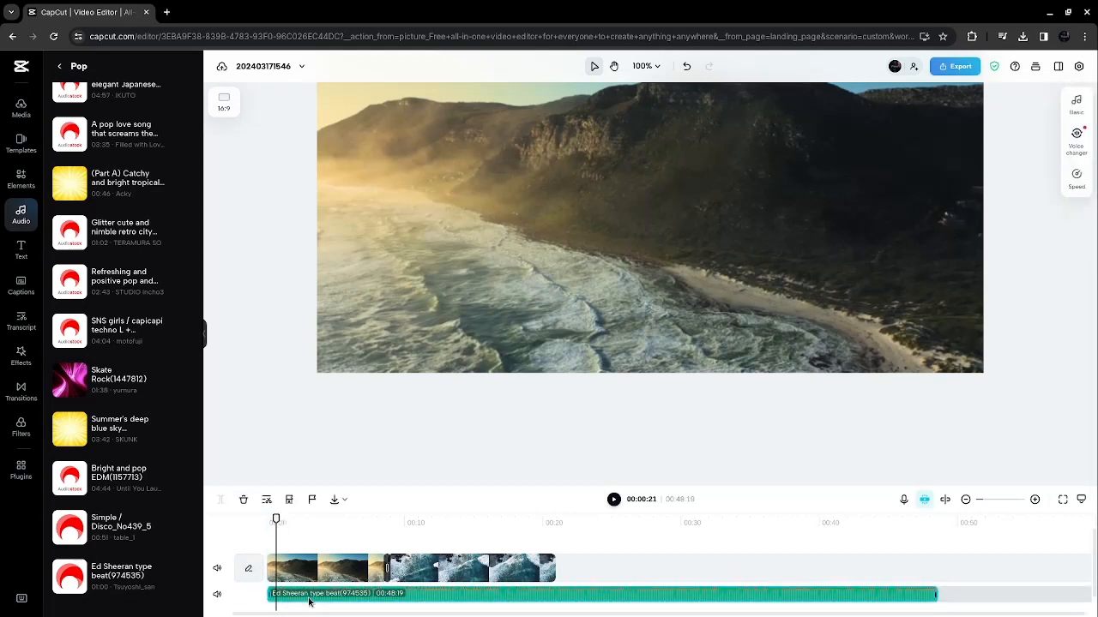
# - Play the sequence from the beginning past the transition to check the music's timing against the clips
pyautogui.click(267, 520)
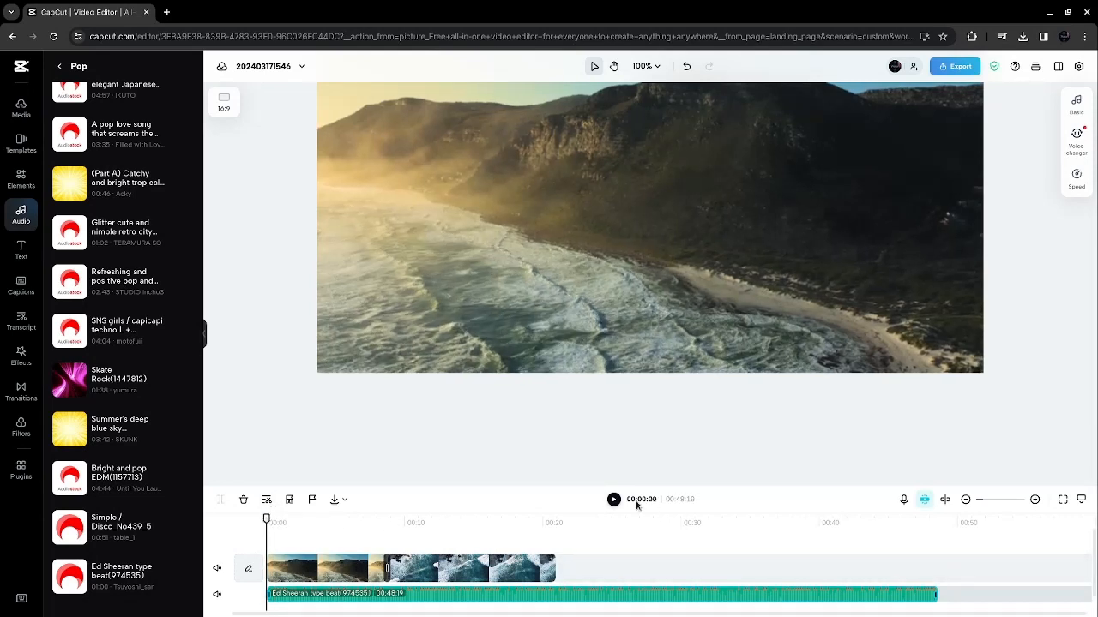
pyautogui.click(614, 499)
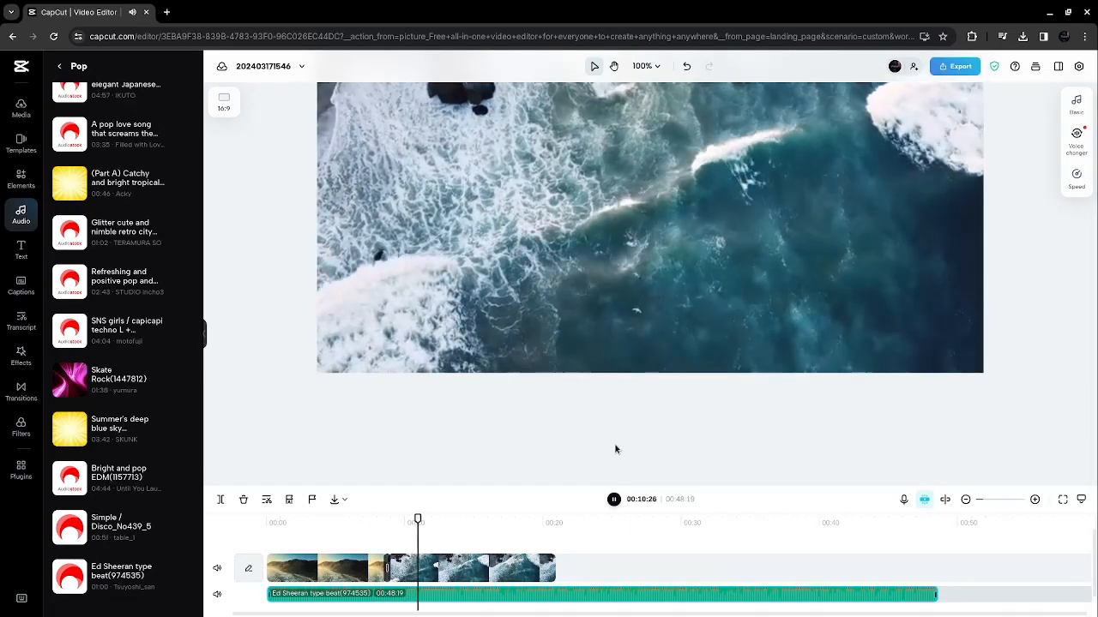
pyautogui.click(613, 499)
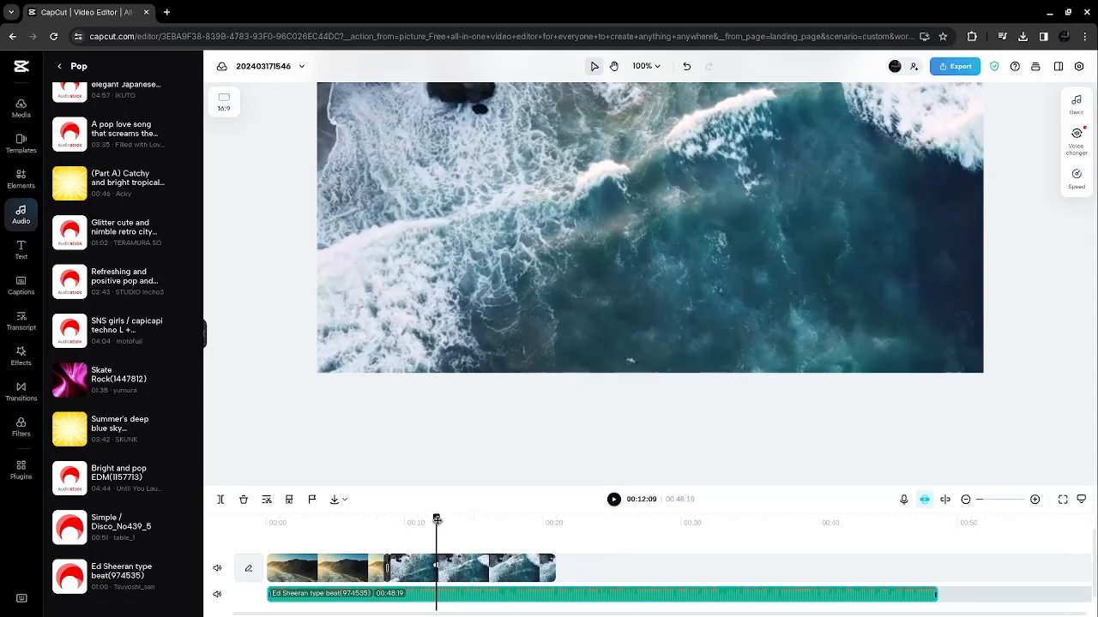
# - Split the music track at 00:21:15, just past the end of the video clips, and delete the part after it
pyautogui.moveTo(437, 520); pyautogui.dragTo(553, 539)
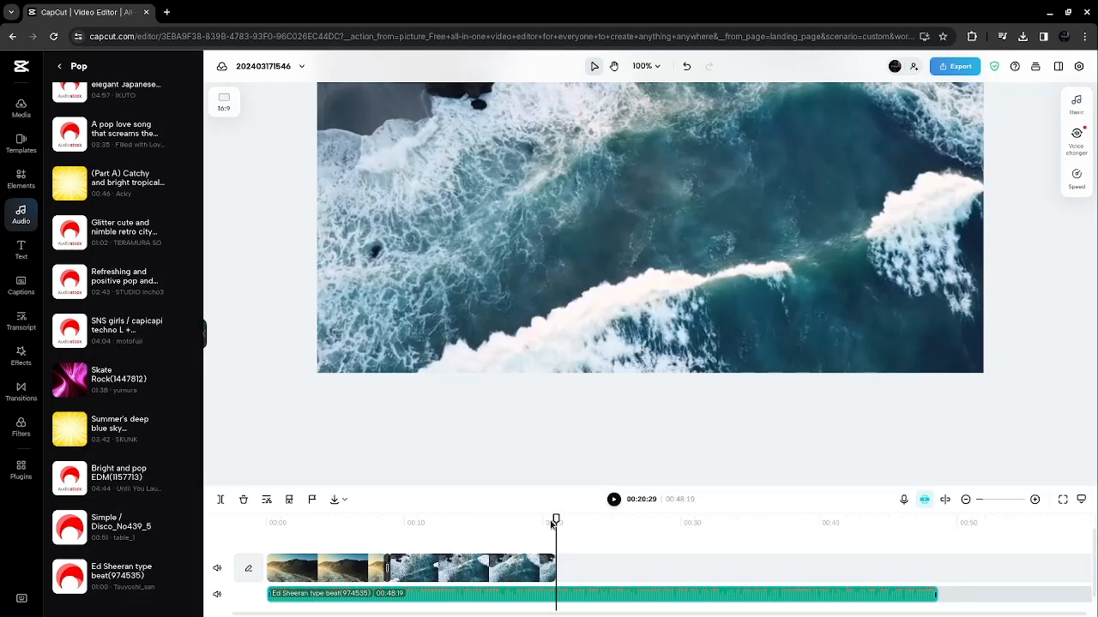
pyautogui.moveTo(558, 519); pyautogui.dragTo(564, 519)
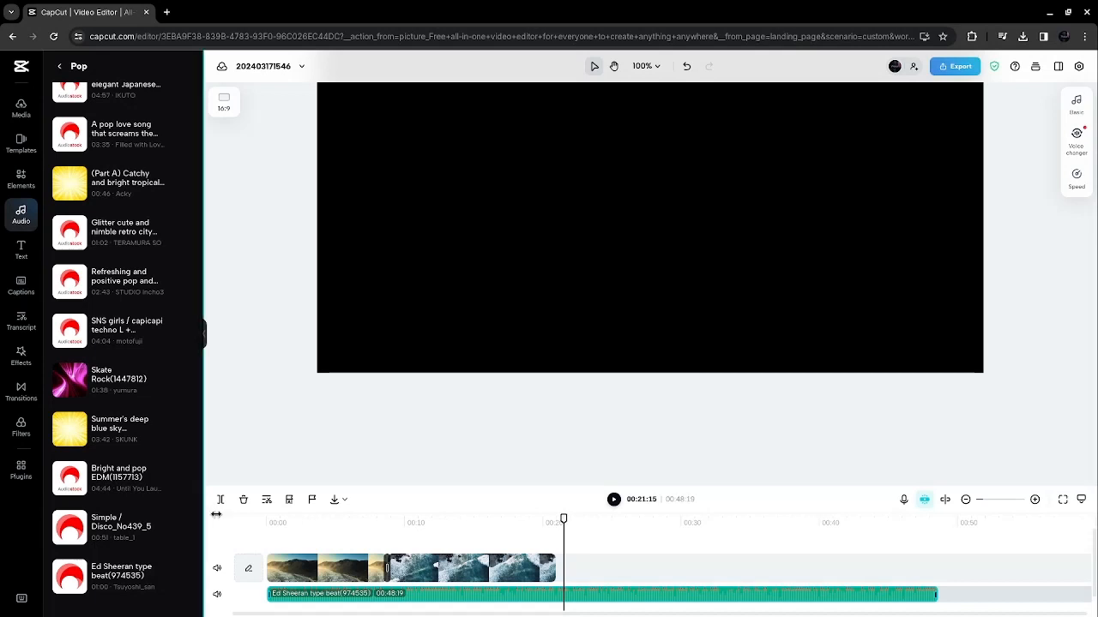
pyautogui.click(563, 594)
pyautogui.hotkey('ctrl', 'b')
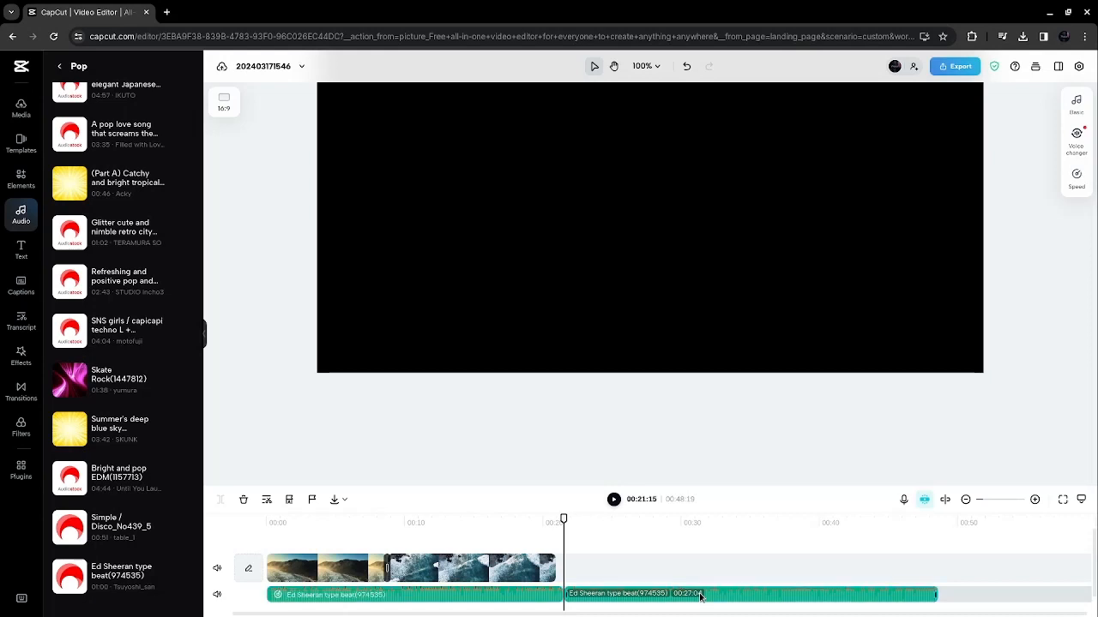
pyautogui.press('Delete')
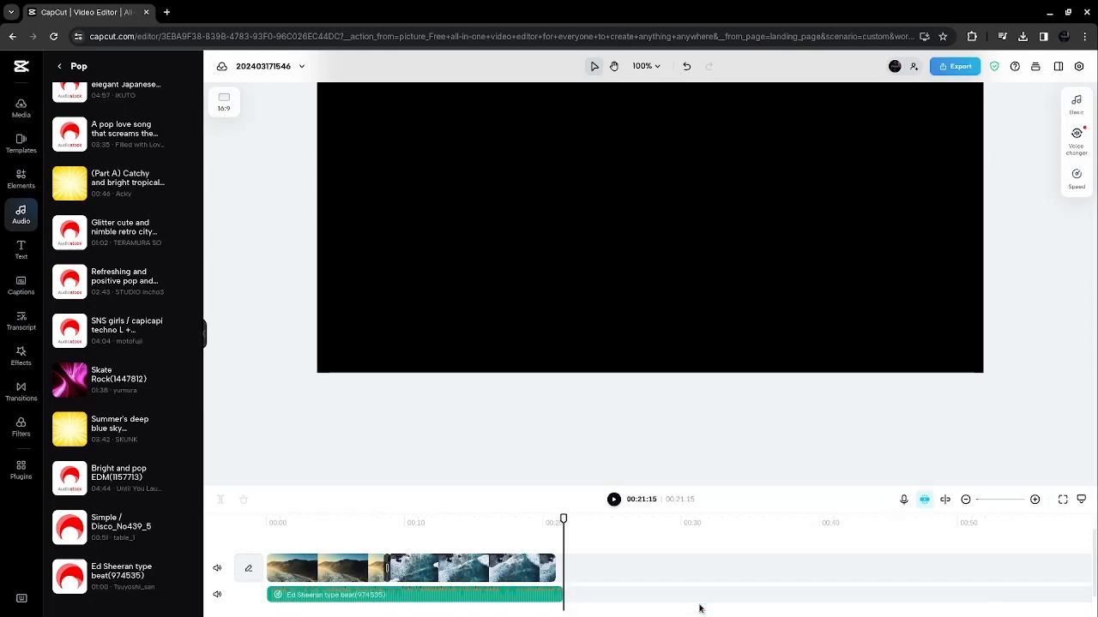
# - Give the remaining music clip a fade-in of 3 s and add a fade-out at its end
pyautogui.click(503, 600)
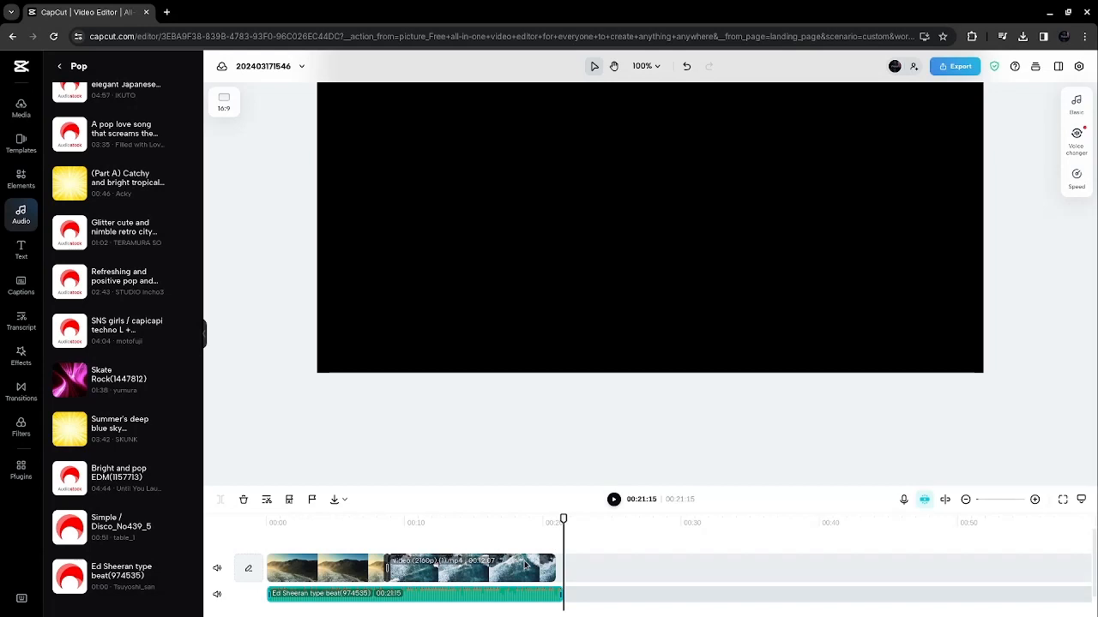
pyautogui.click(1077, 103)
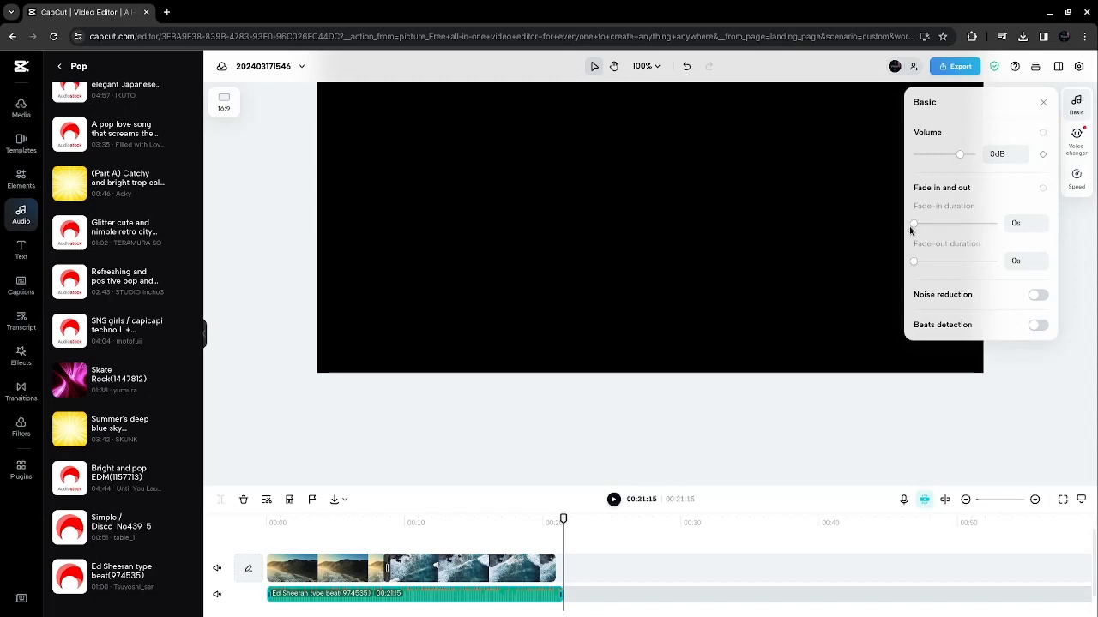
pyautogui.moveTo(915, 226); pyautogui.dragTo(939, 226)
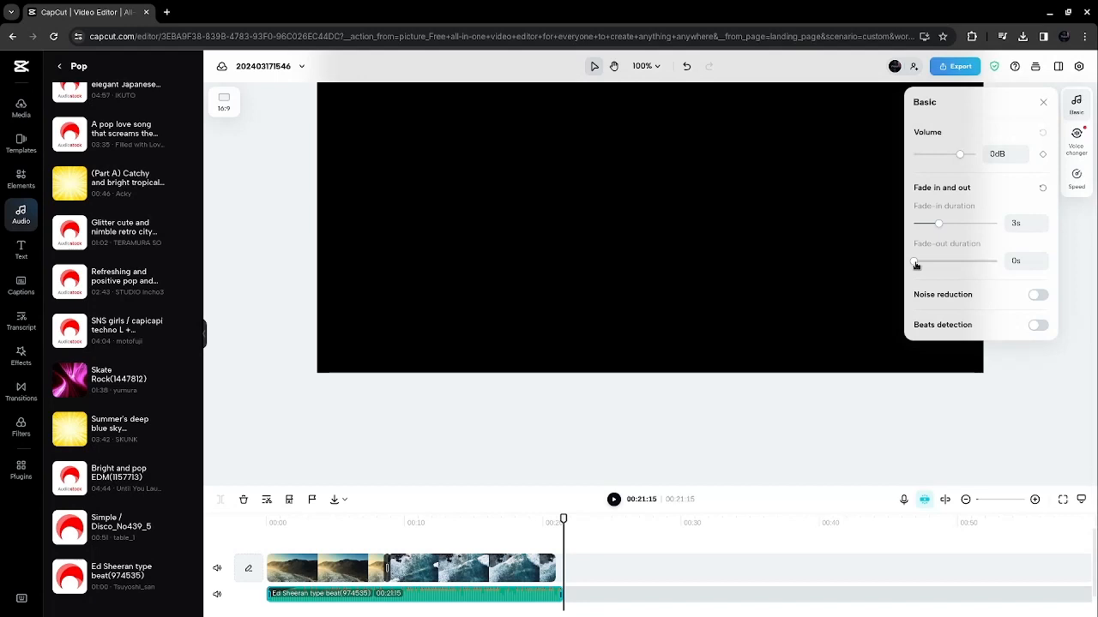
pyautogui.moveTo(915, 265); pyautogui.dragTo(937, 265)
pyautogui.moveTo(938, 265); pyautogui.dragTo(941, 265)
pyautogui.click(1044, 105)
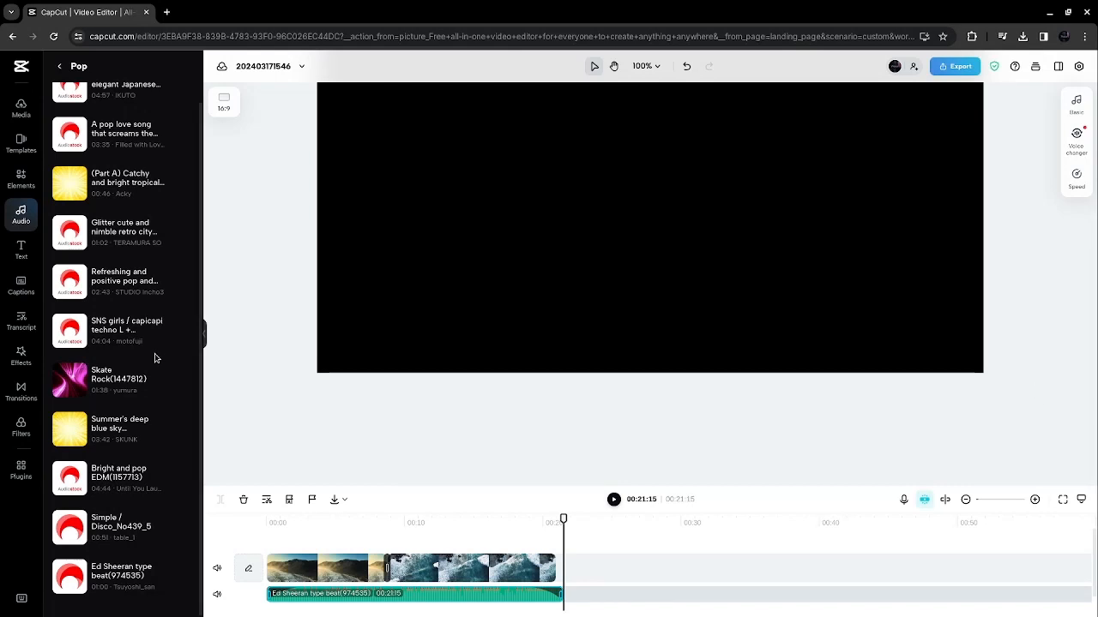
# - Add the "LIKE & FOLLOW" social media text template at the start of the timeline
pyautogui.click(25, 260)
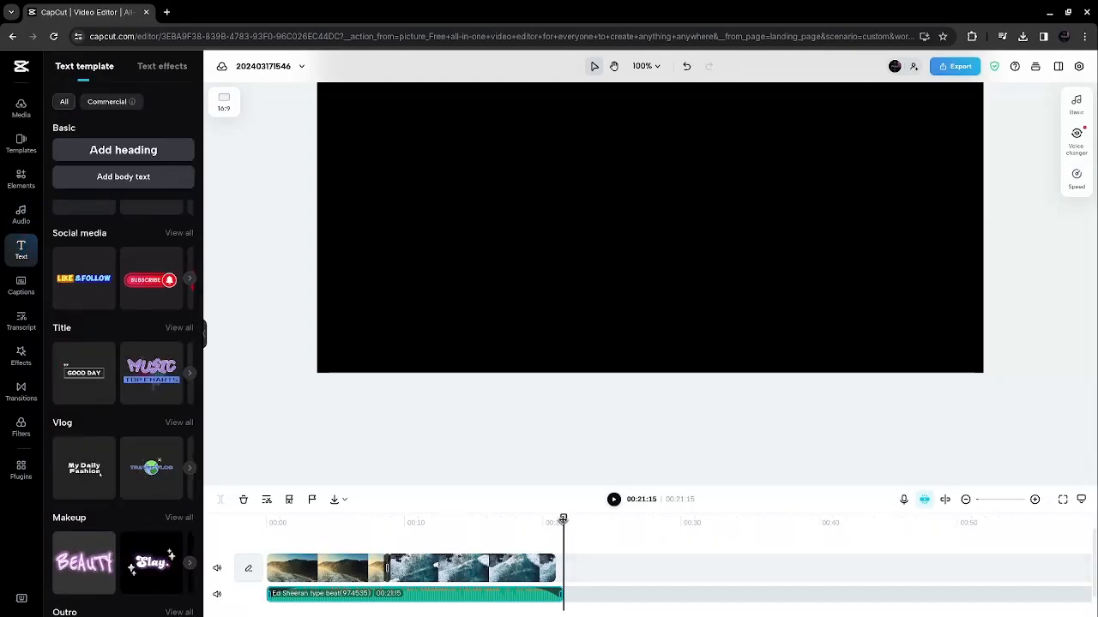
pyautogui.moveTo(562, 520); pyautogui.dragTo(265, 522)
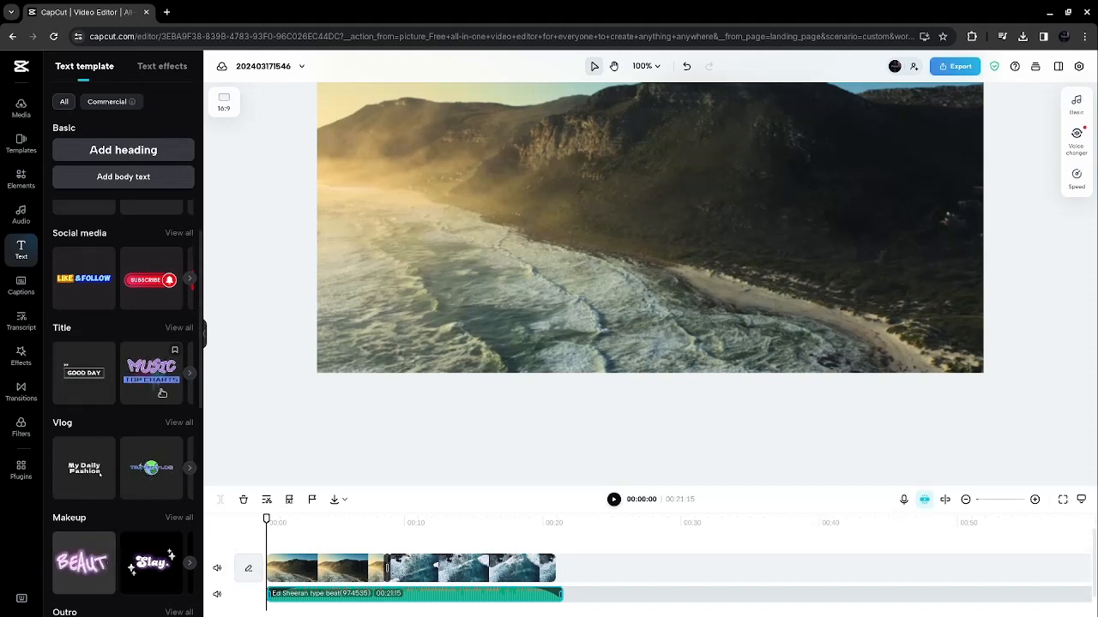
pyautogui.click(93, 286)
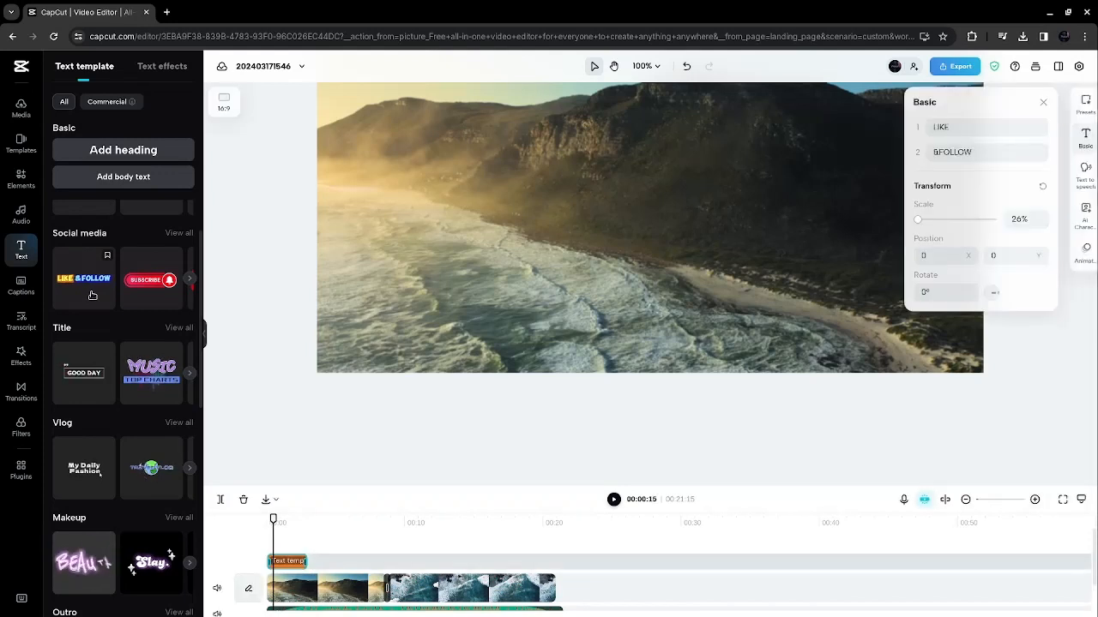
# - Replace the template's first text, "LIKE", with "Cap Cut"
pyautogui.click(974, 126)
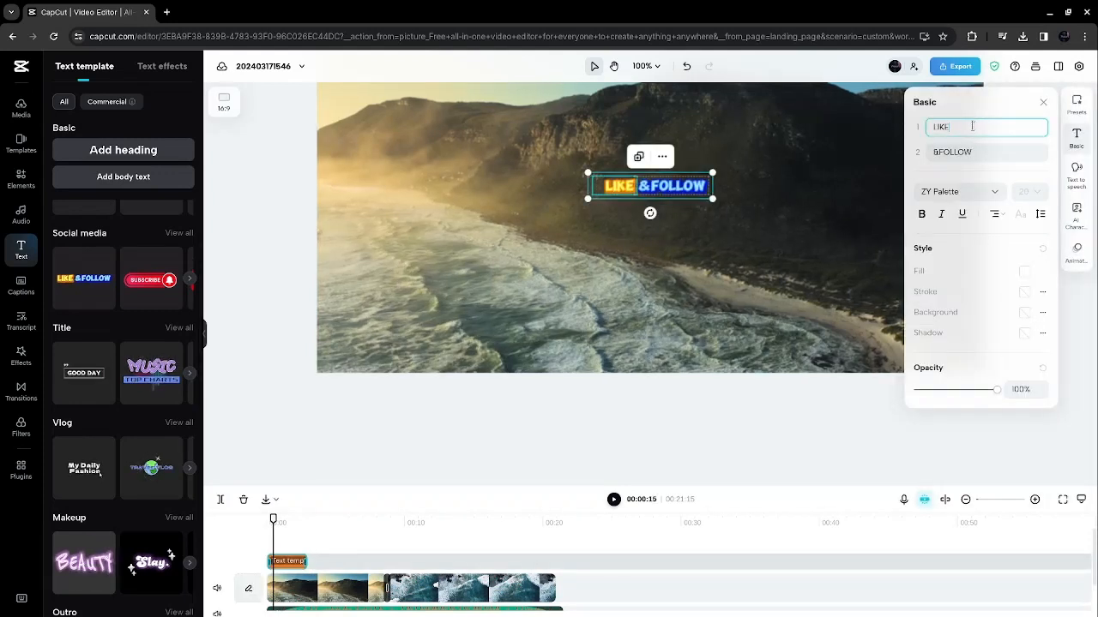
pyautogui.press('BackSpace')
pyautogui.press('BackSpace')
pyautogui.press('BackSpace')
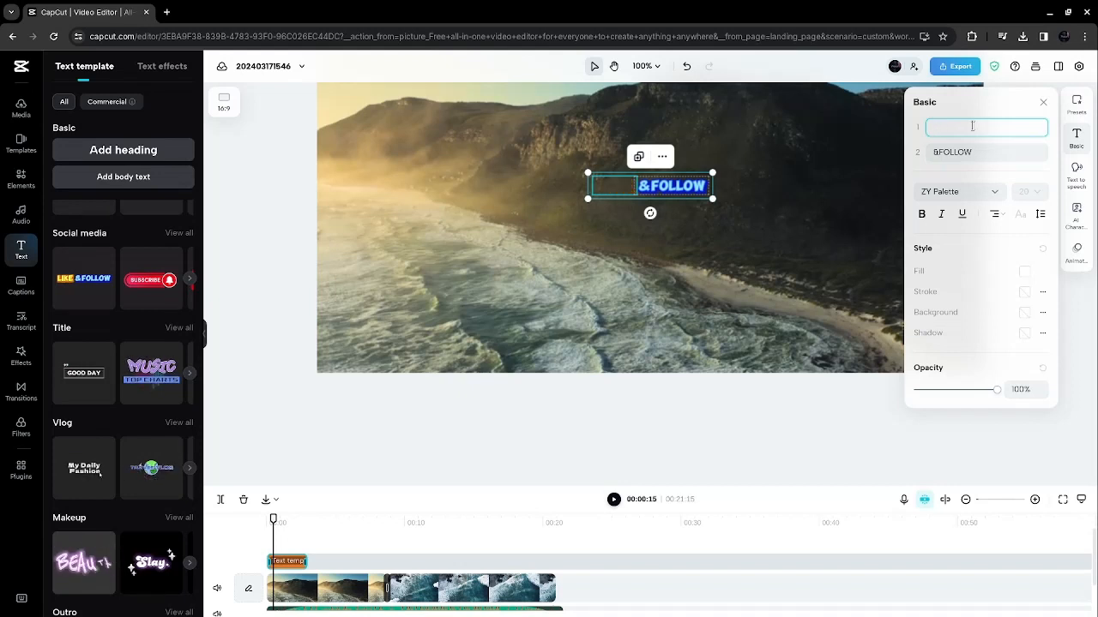
pyautogui.write('cap')
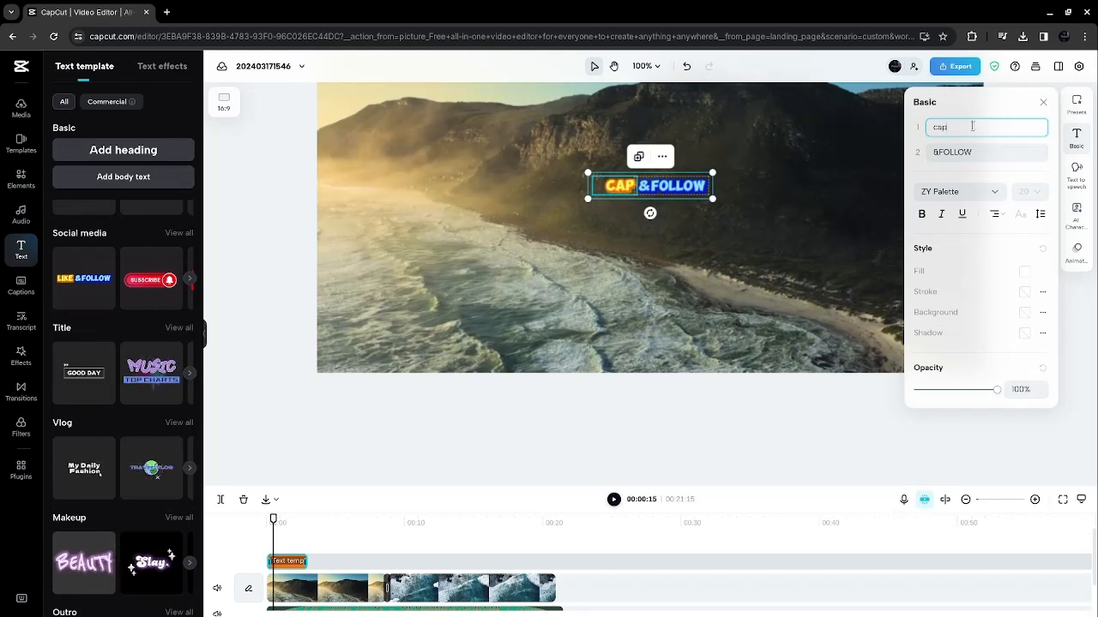
pyautogui.write(' Cut')
pyautogui.press('BackSpace')
pyautogui.write('C')
# - Replace the template's second text, "&FOLLOW", with "tUTORIAL"
pyautogui.click(977, 151)
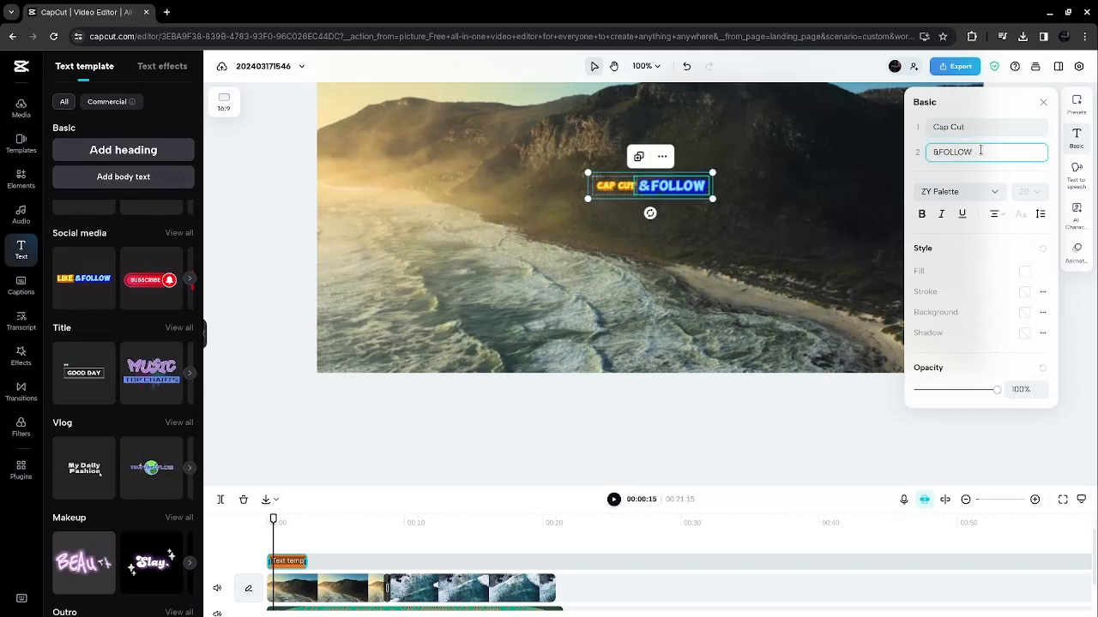
pyautogui.press('BackSpace')
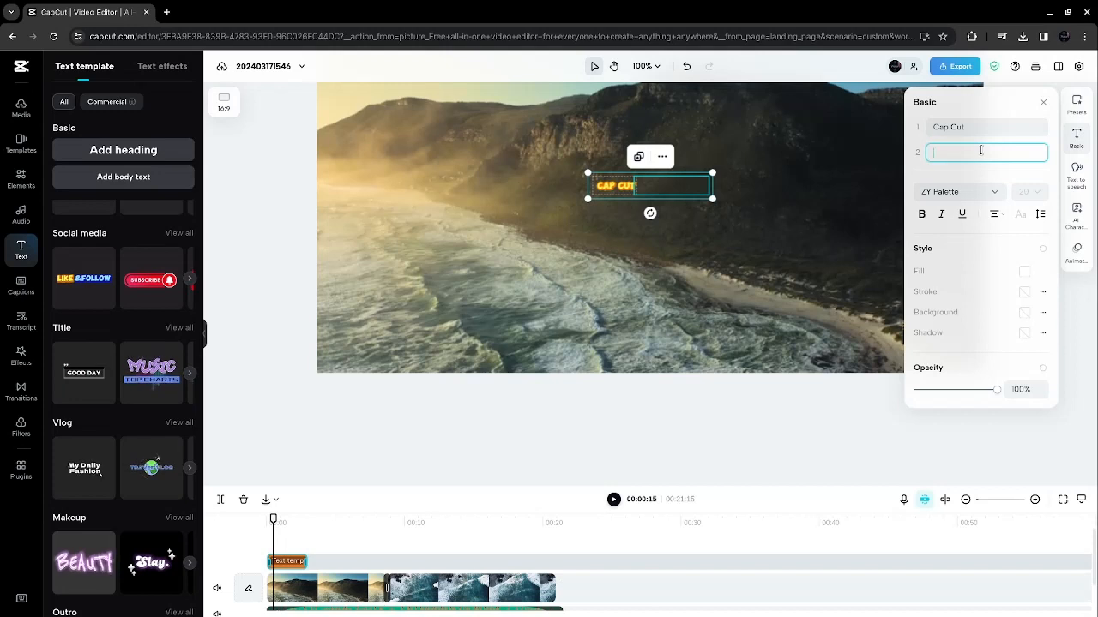
pyautogui.write('tUTO')
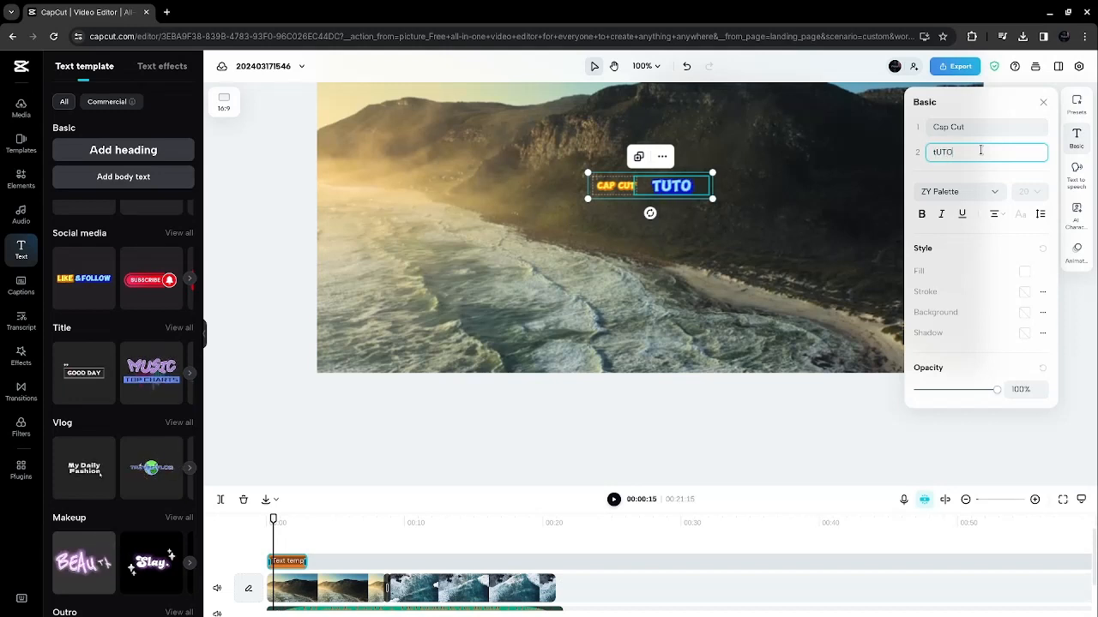
pyautogui.write('RIAL')
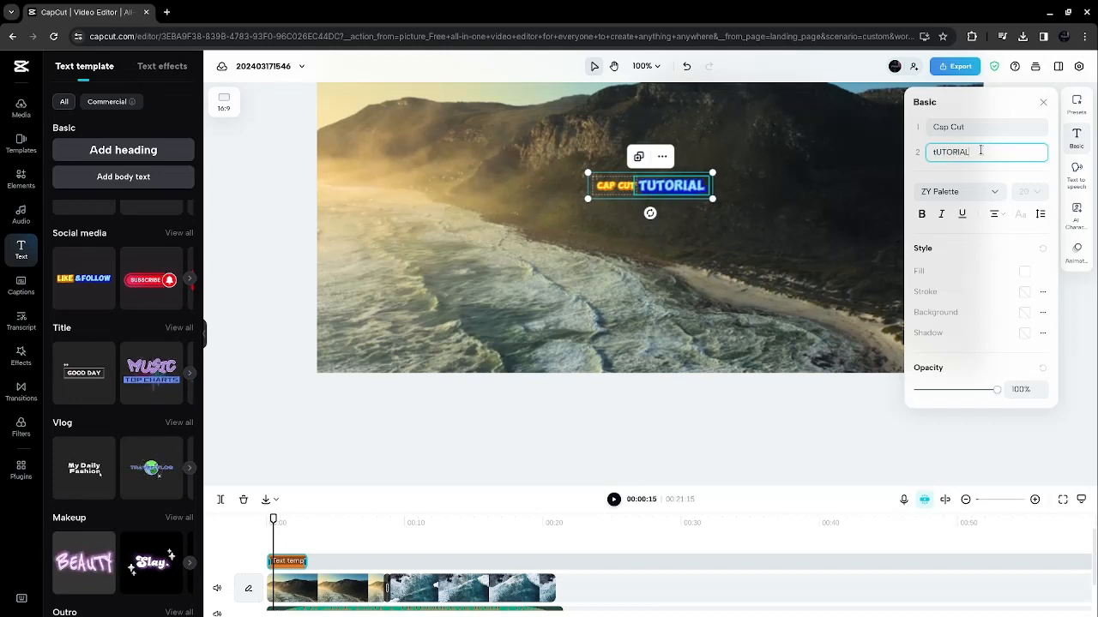
pyautogui.press('BackSpace')
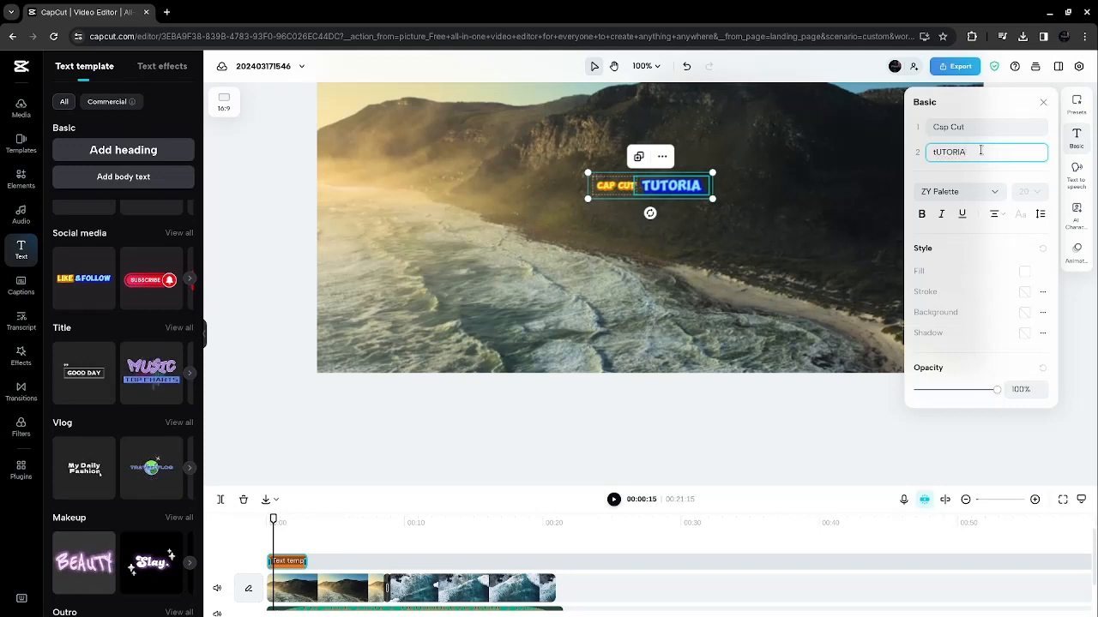
pyautogui.write('L')
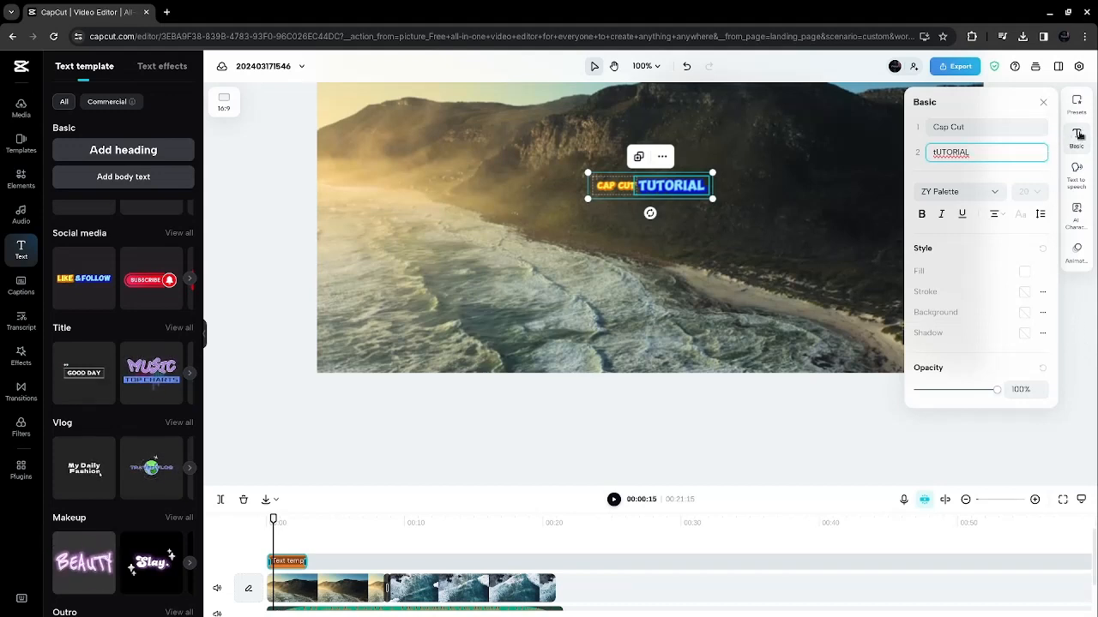
# - Apply the Throw Out entrance animation to the template's second text with a duration of 1.5 s
pyautogui.click(1079, 254)
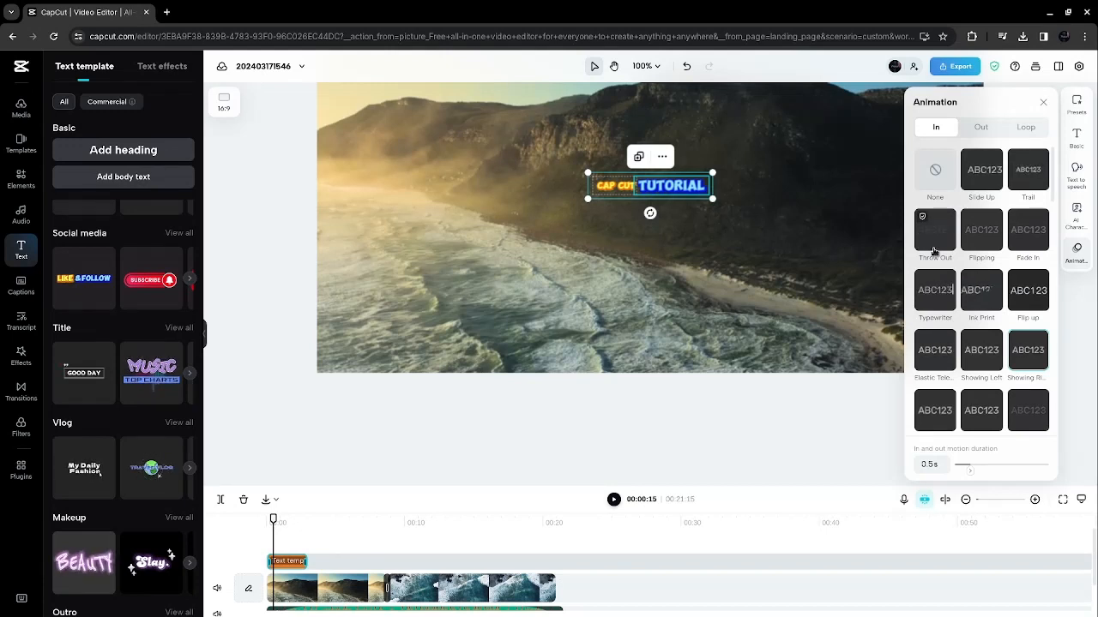
pyautogui.click(934, 250)
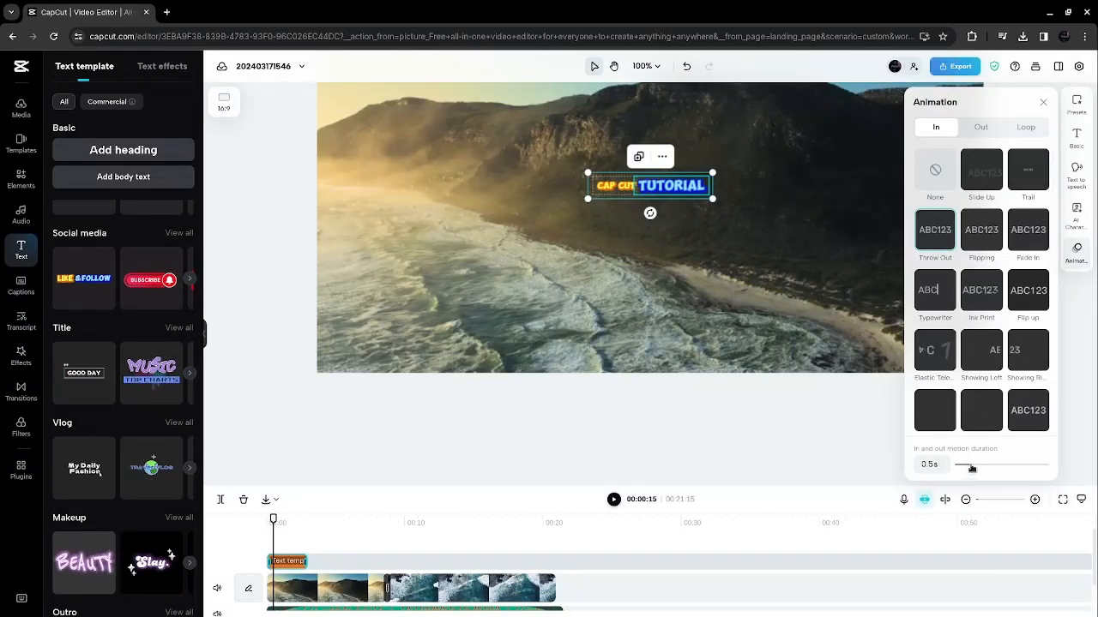
pyautogui.moveTo(982, 469); pyautogui.dragTo(985, 469)
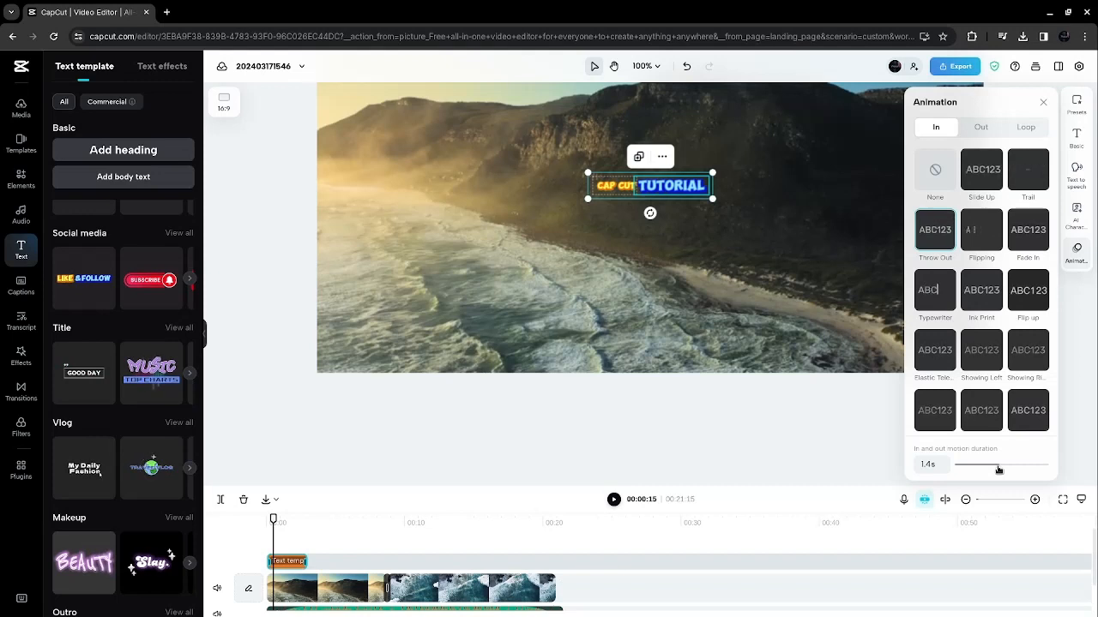
pyautogui.moveTo(1000, 470); pyautogui.dragTo(1005, 470)
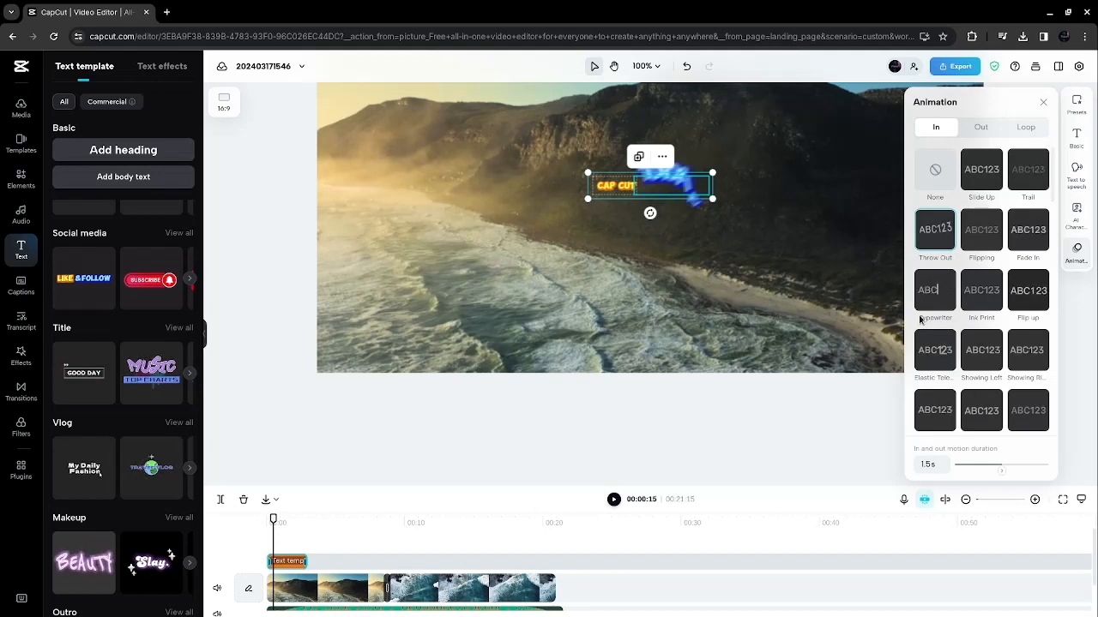
# - Apply the Throw Back exit animation to the template's second text and move the playhead to 00:19:09 near the video's end
pyautogui.click(981, 128)
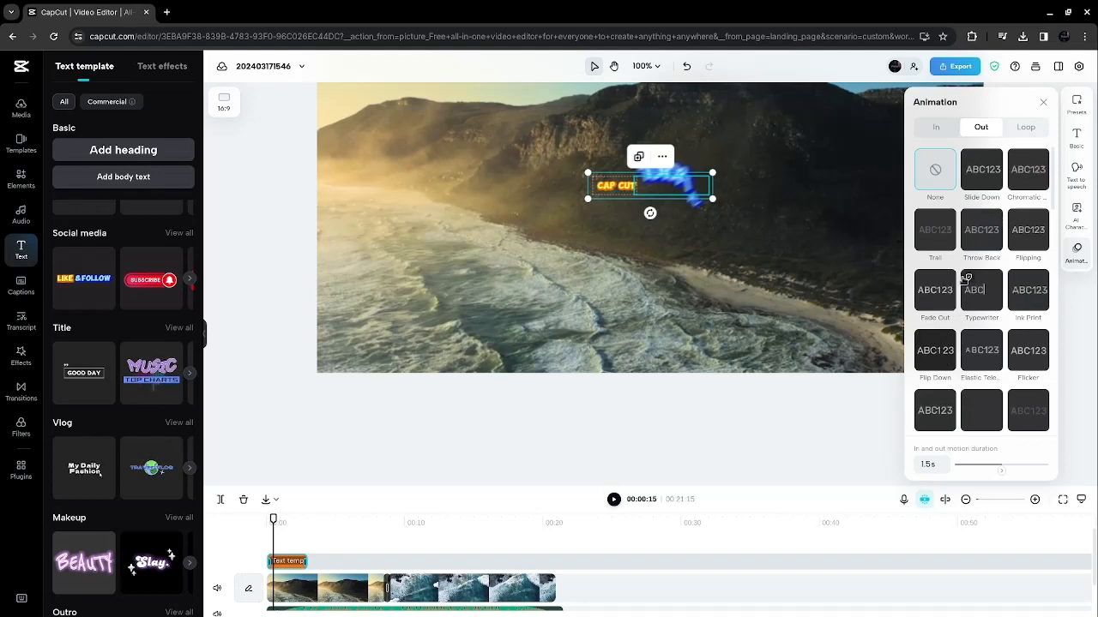
pyautogui.click(984, 237)
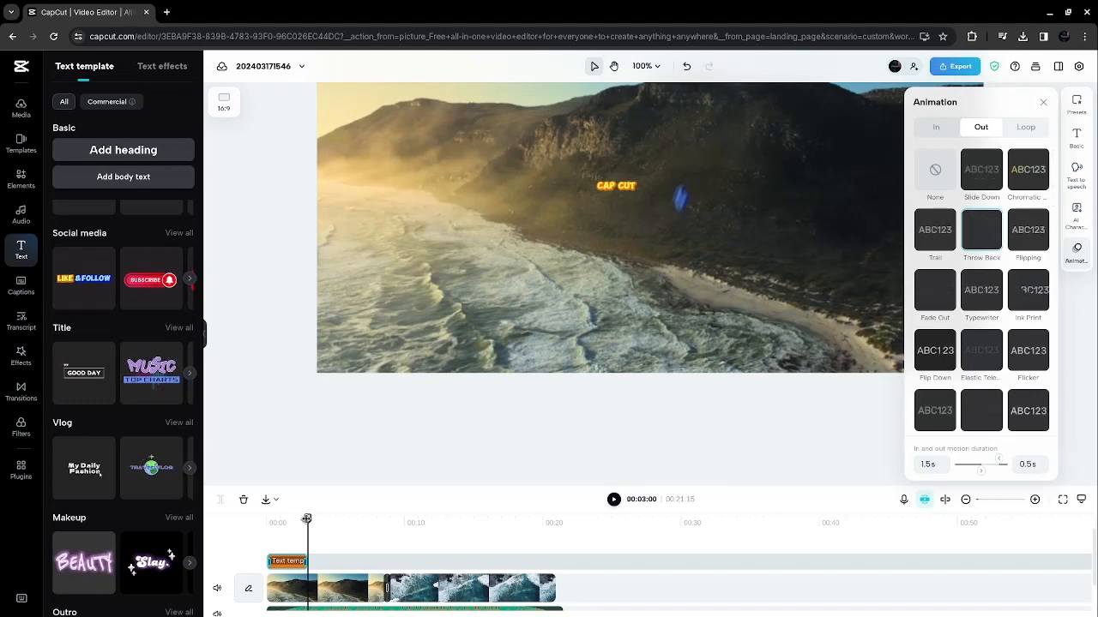
pyautogui.moveTo(306, 518); pyautogui.dragTo(266, 519)
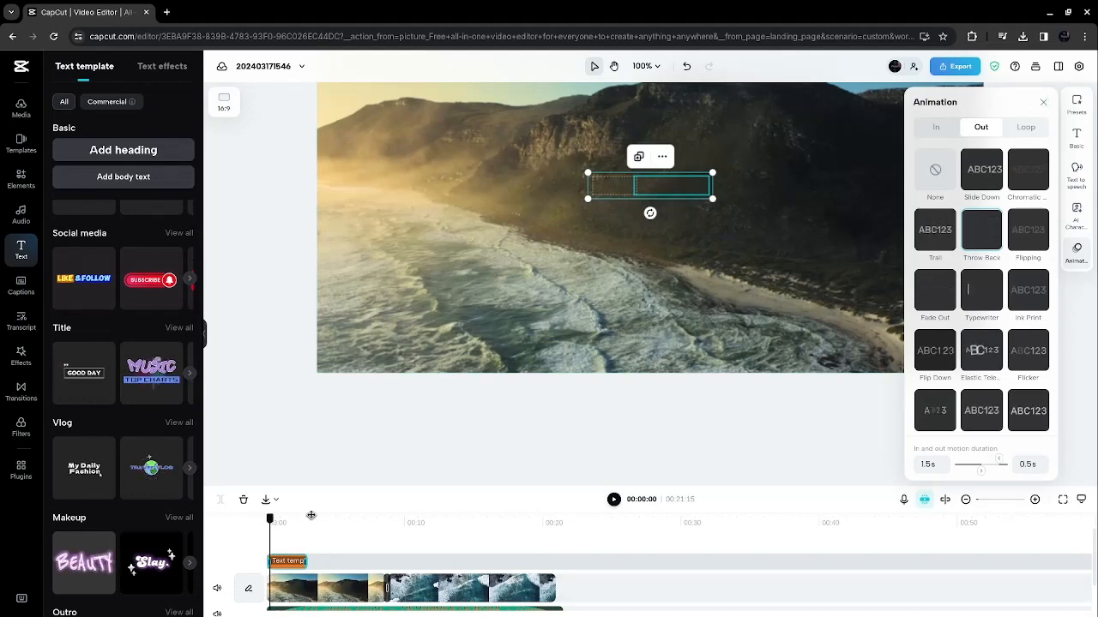
pyautogui.moveTo(311, 515); pyautogui.dragTo(533, 521)
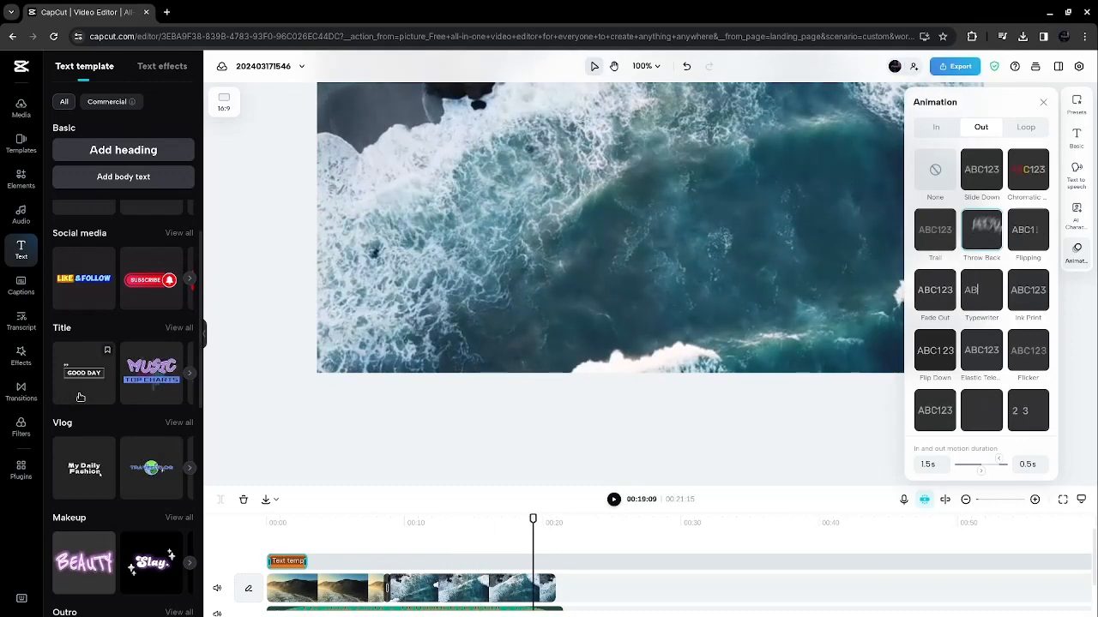
# - Add the Outro text template reading "HOODIES NEW ARRIVE!! JACKETS" at the playhead near the video's end
pyautogui.scroll(-3, 86, 395)
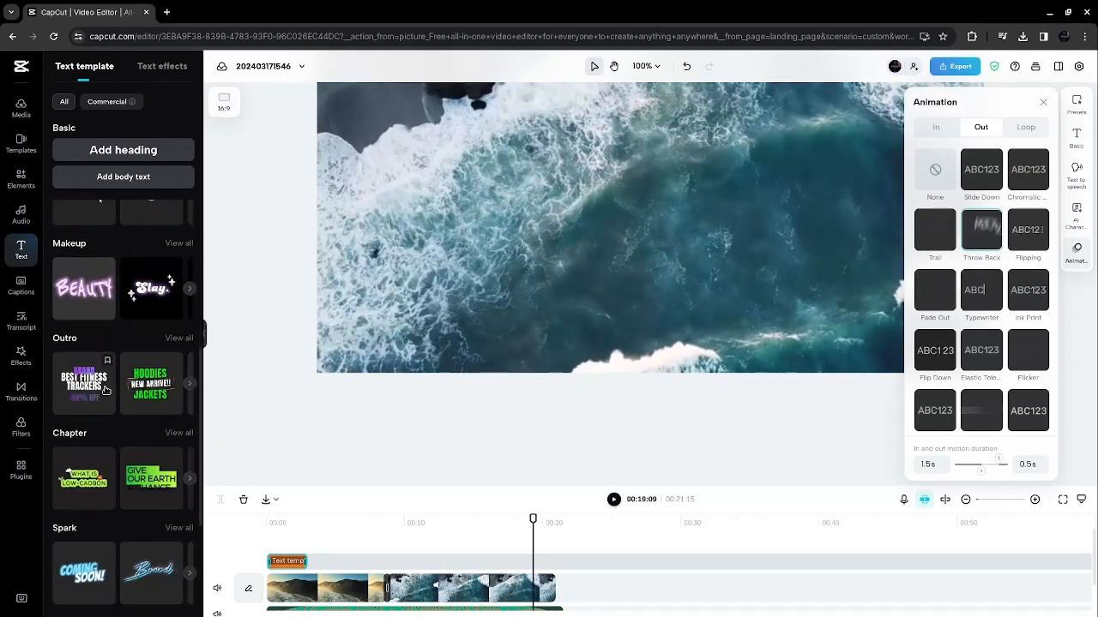
pyautogui.scroll(-1, 106, 390)
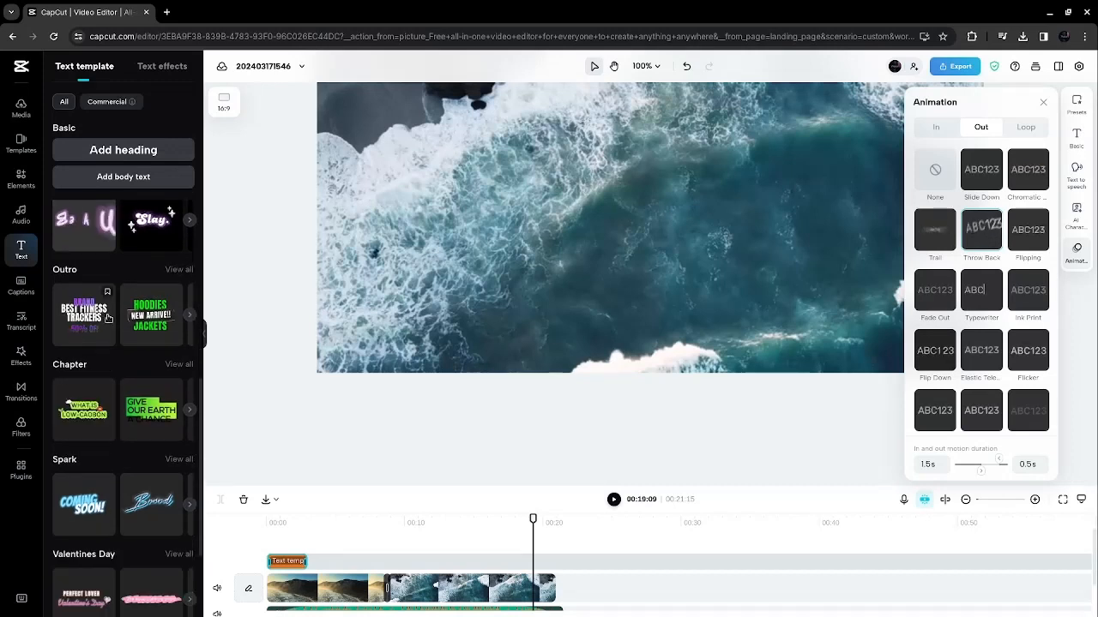
pyautogui.click(162, 329)
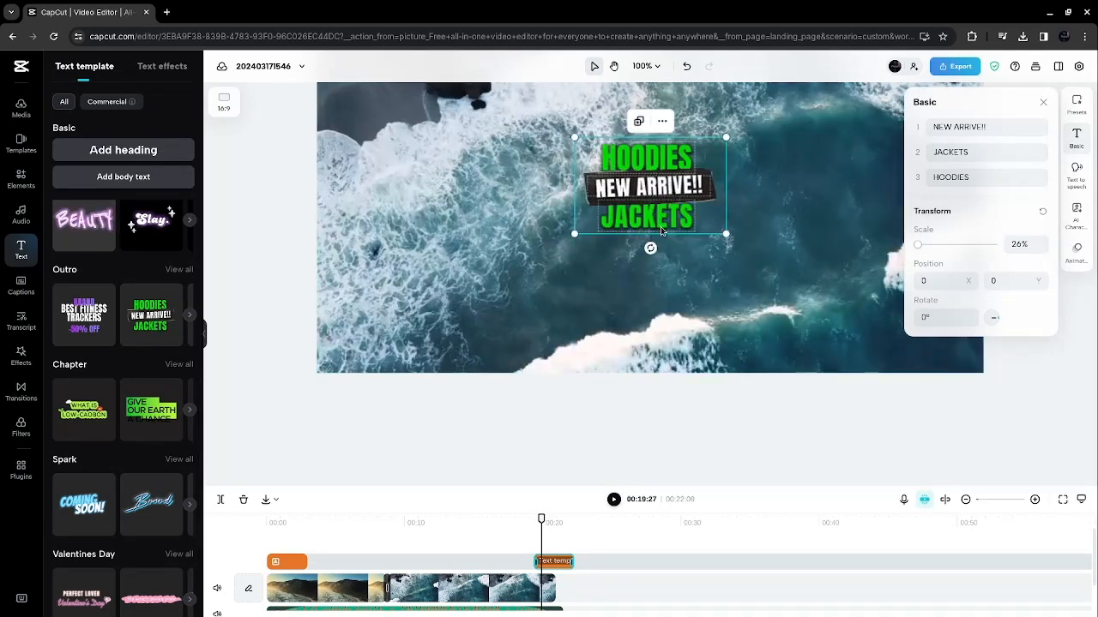
# - Replace the outro template's third text, "HOODIES", with "Thanks"
pyautogui.click(990, 131)
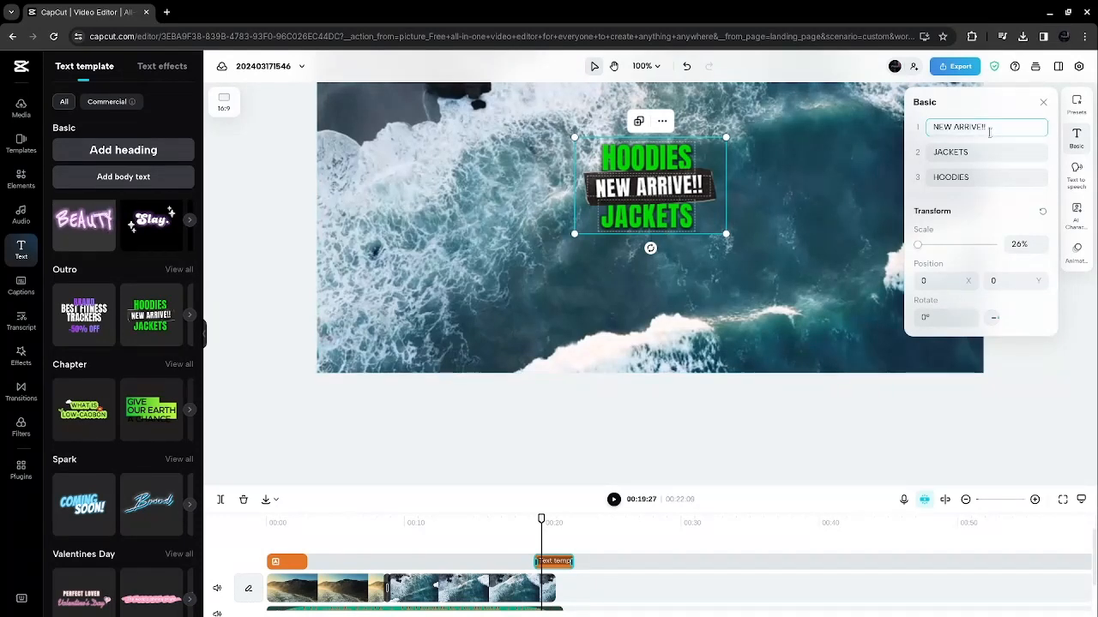
pyautogui.click(980, 178)
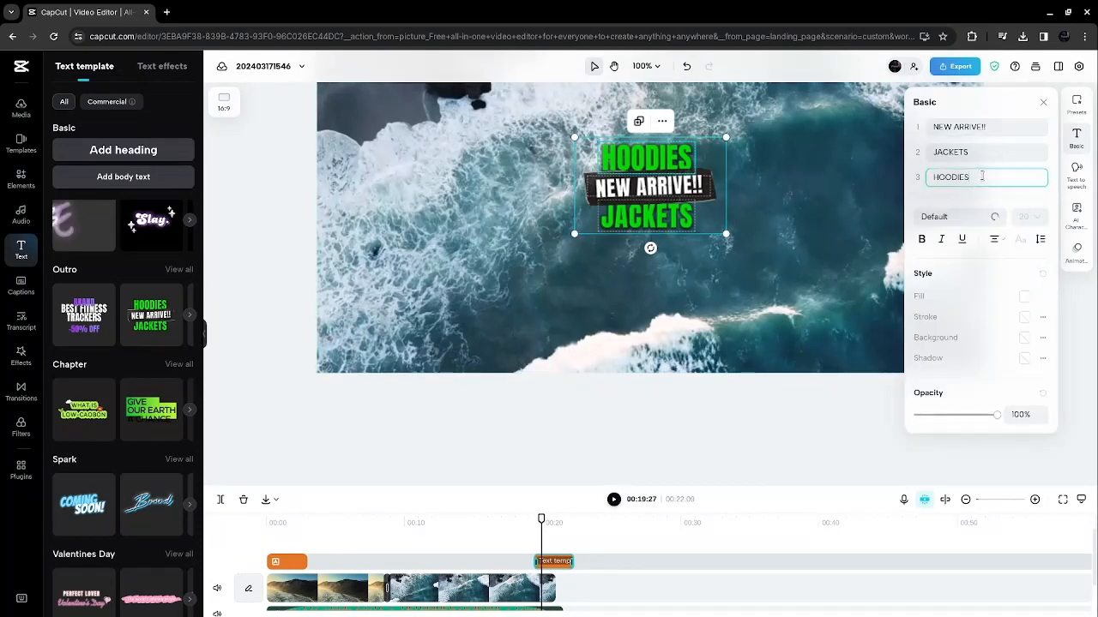
pyautogui.press('BackSpace')
pyautogui.press('BackSpace')
pyautogui.press('BackSpace')
pyautogui.press('BackSpace')
pyautogui.press('BackSpace')
pyautogui.press('BackSpace')
pyautogui.press('BackSpace')
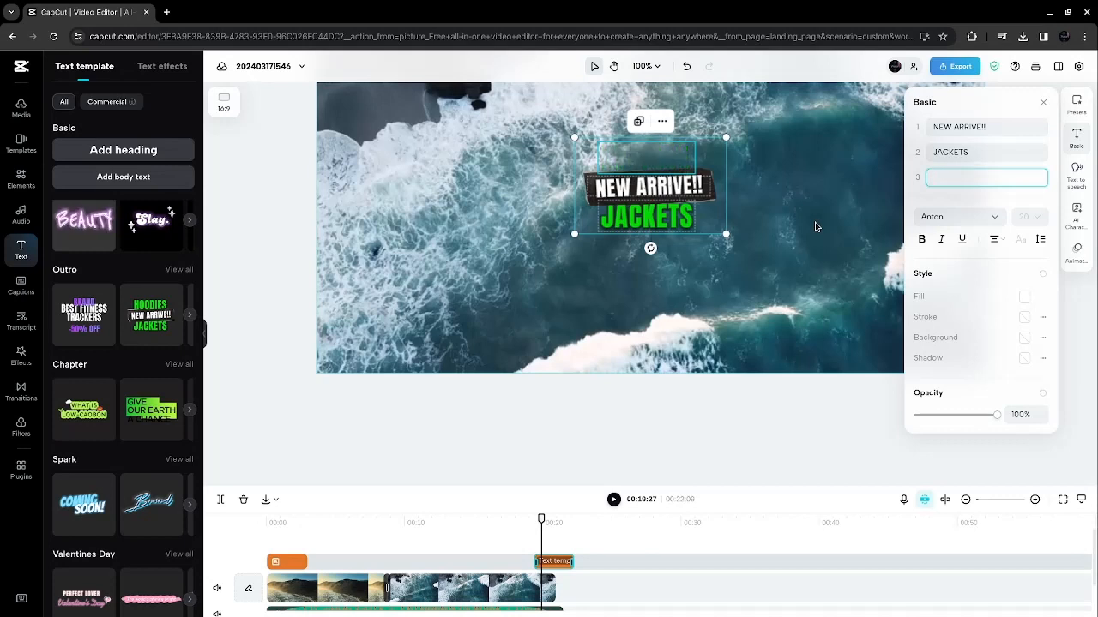
pyautogui.write('tHN')
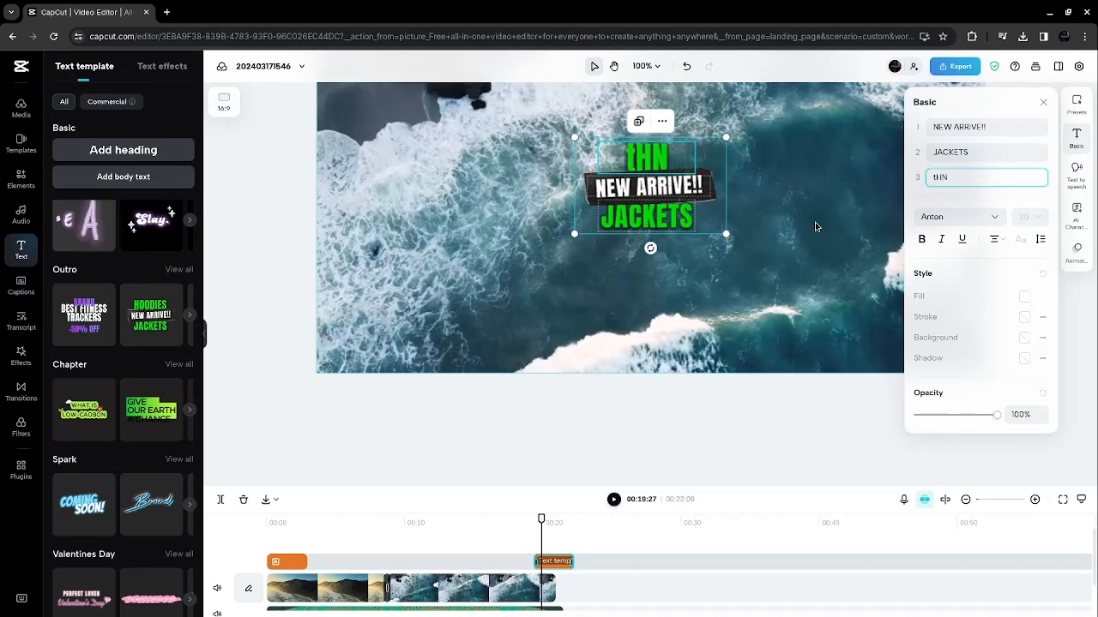
pyautogui.press('BackSpace')
pyautogui.press('BackSpace')
pyautogui.press('BackSpace')
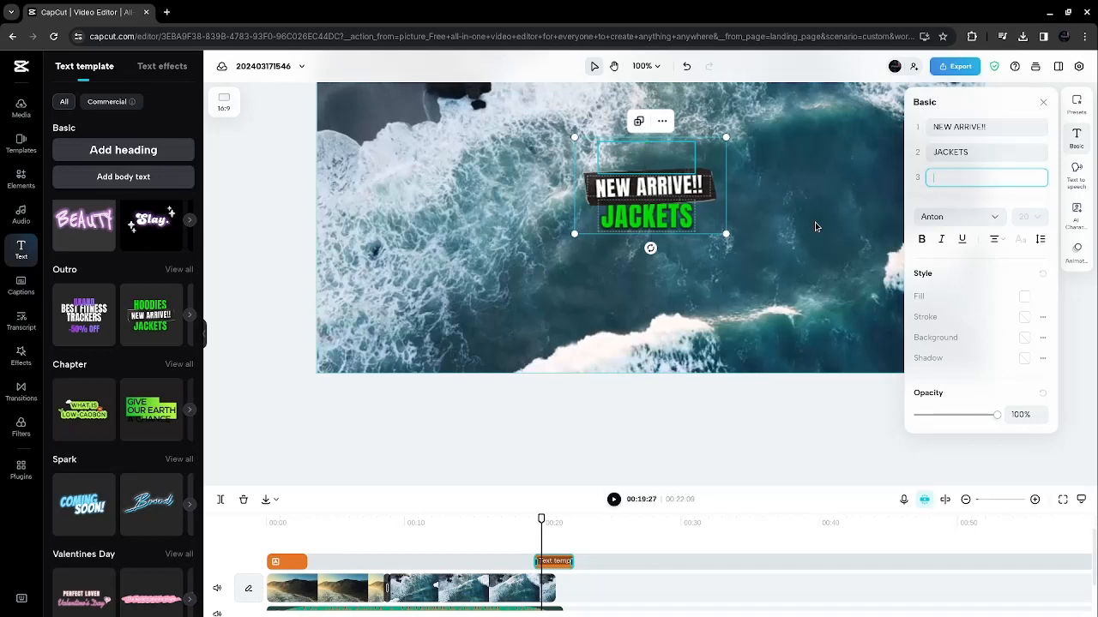
pyautogui.write('Thanks')
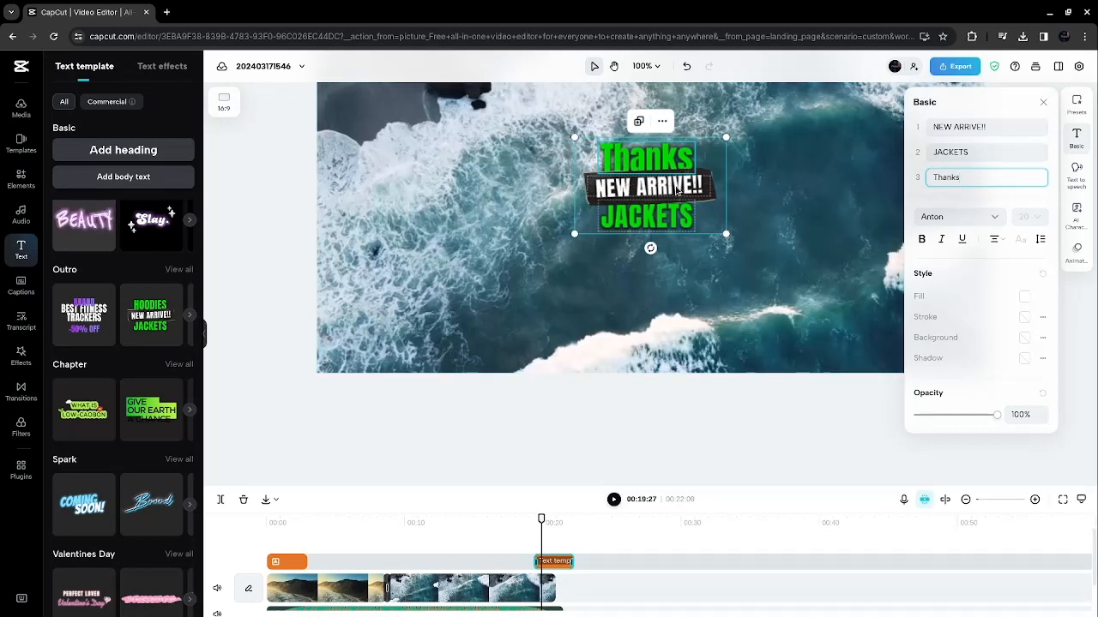
# - Replace the outro template's first text, "NEW ARRIVE!!", with "For"
pyautogui.click(995, 126)
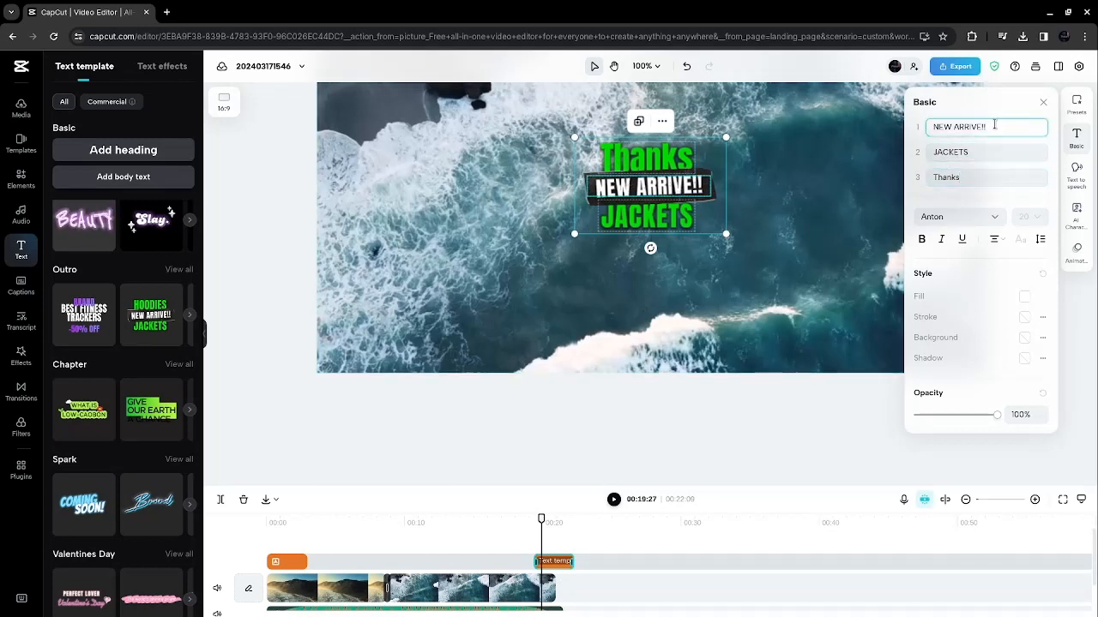
pyautogui.press('BackSpace')
pyautogui.press('BackSpace')
pyautogui.press('BackSpace')
pyautogui.press('BackSpace')
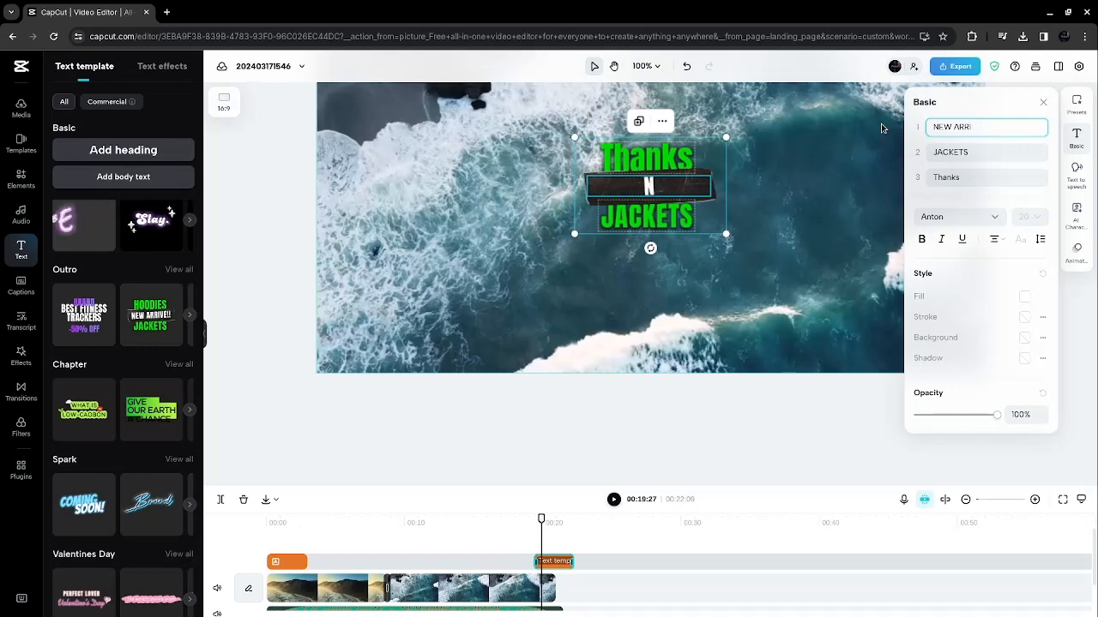
pyautogui.press('BackSpace')
pyautogui.press('BackSpace')
pyautogui.press('BackSpace')
pyautogui.press('BackSpace')
pyautogui.press('BackSpace')
pyautogui.press('BackSpace')
pyautogui.press('BackSpace')
pyautogui.press('BackSpace')
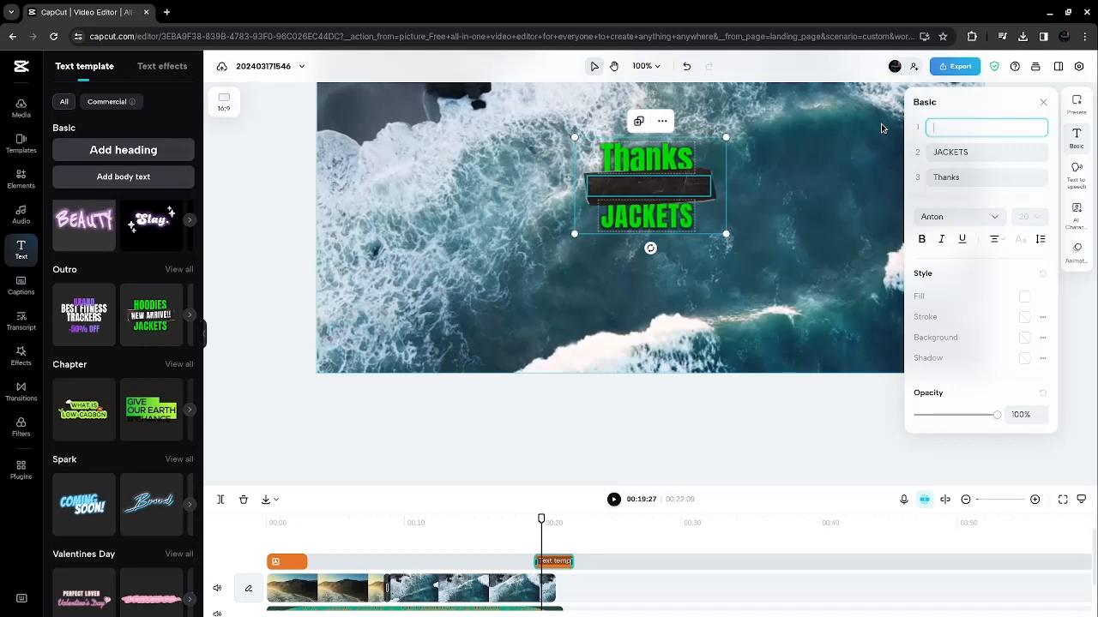
pyautogui.write('For')
# - Replace the outro template's second text, "JACKETS", with "Viewing"
pyautogui.click(991, 152)
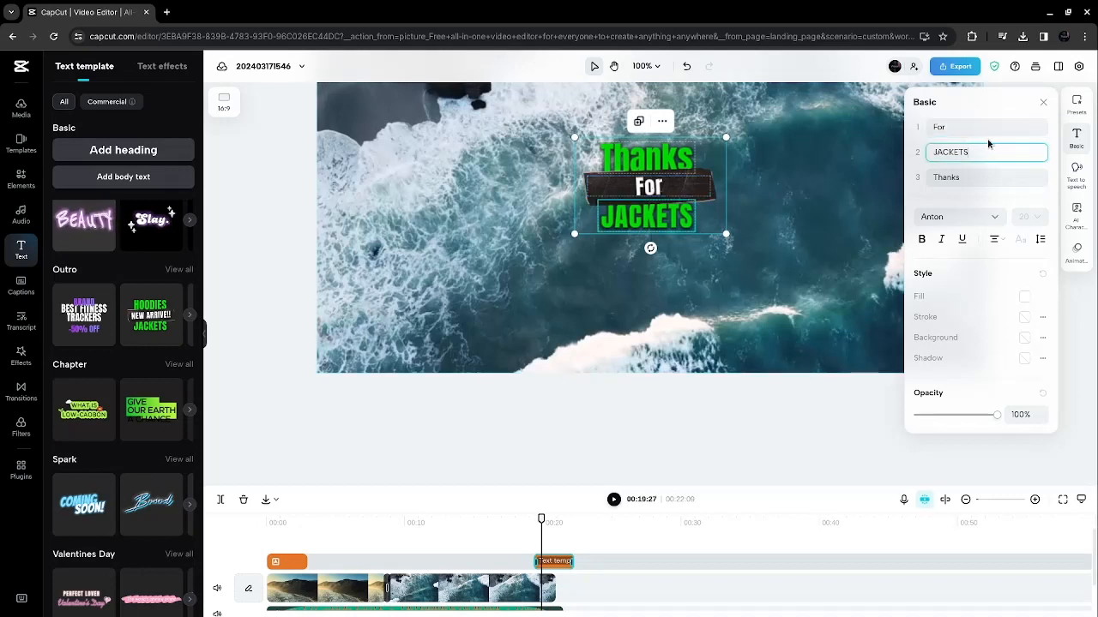
pyautogui.press('BackSpace')
pyautogui.press('BackSpace')
pyautogui.press('BackSpace')
pyautogui.press('BackSpace')
pyautogui.press('BackSpace')
pyautogui.press('BackSpace')
pyautogui.press('BackSpace')
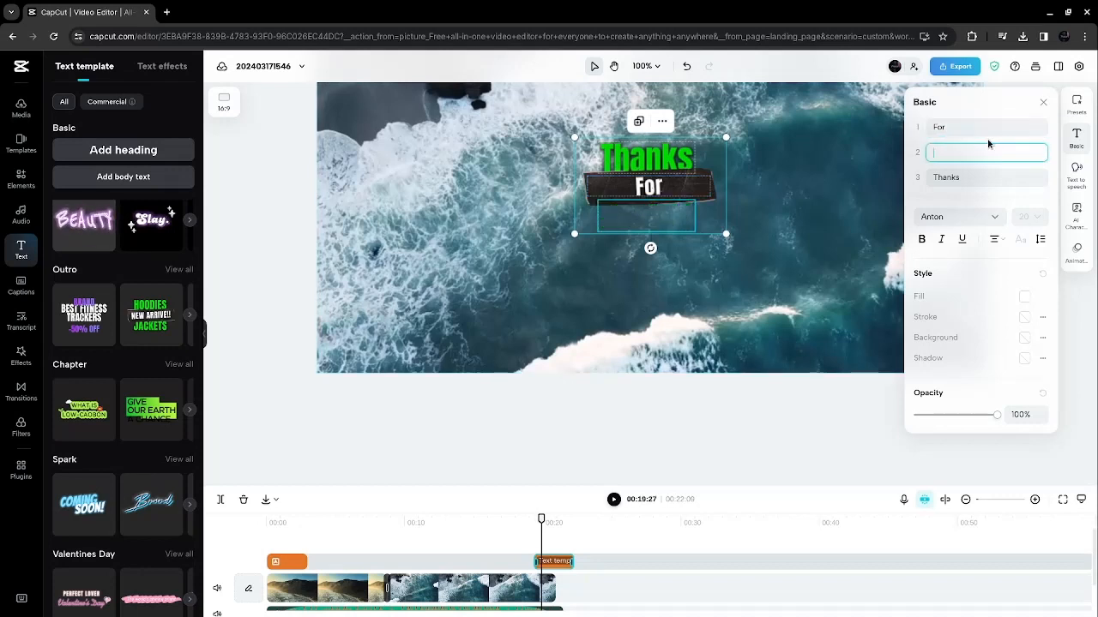
pyautogui.write('Viewing')
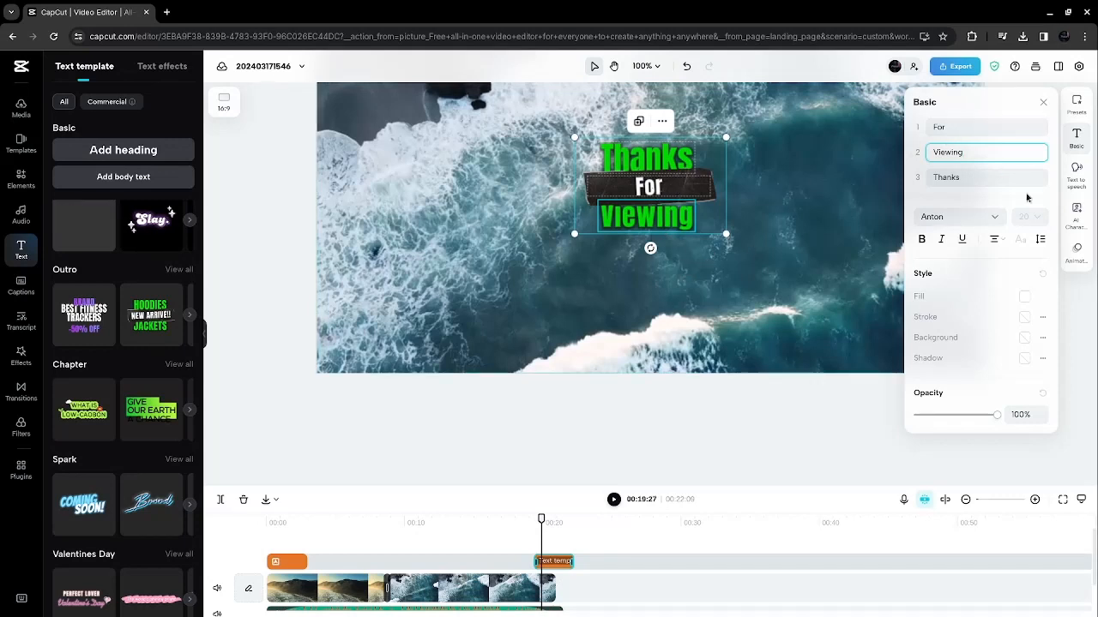
# - Apply the Fade In entrance and Fade Out exit animations to the closing title's "Viewing" text
pyautogui.click(1076, 258)
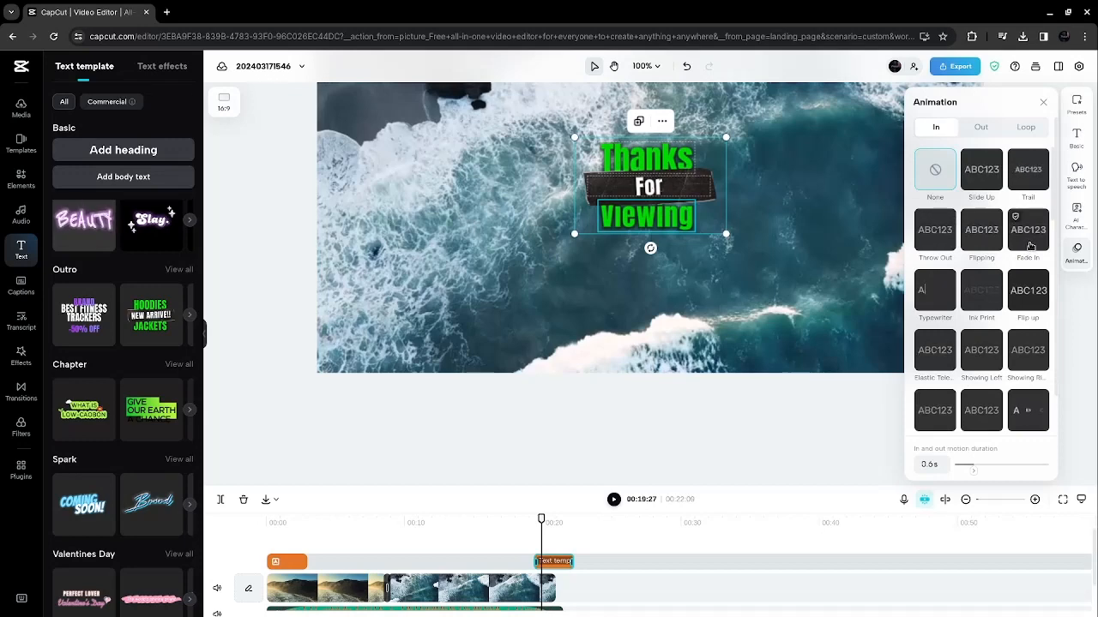
pyautogui.click(1030, 247)
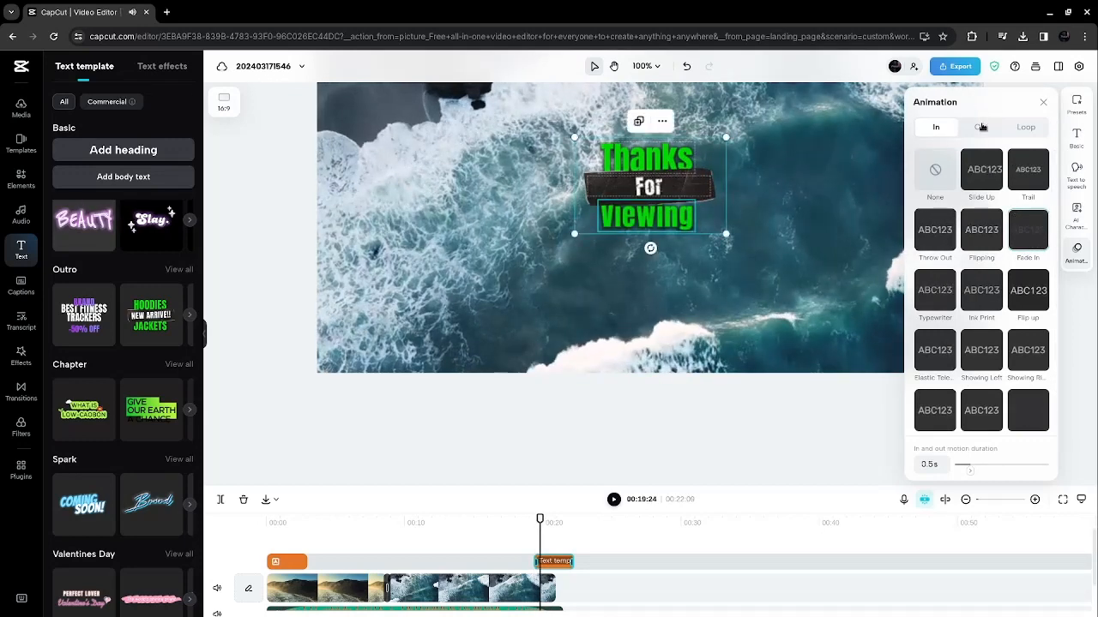
pyautogui.click(982, 127)
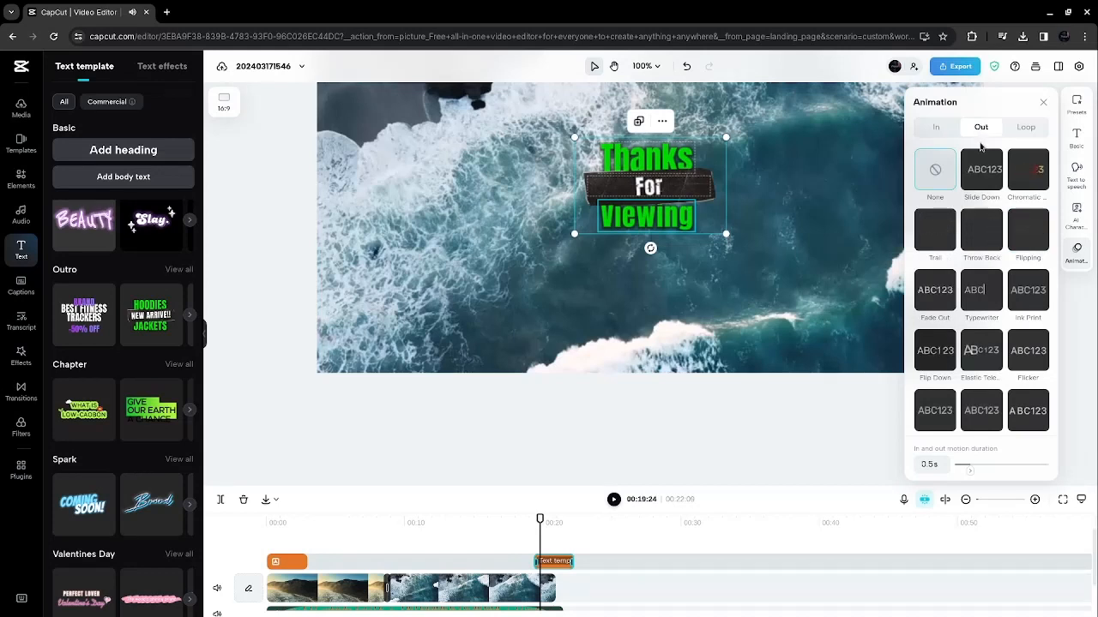
pyautogui.click(937, 299)
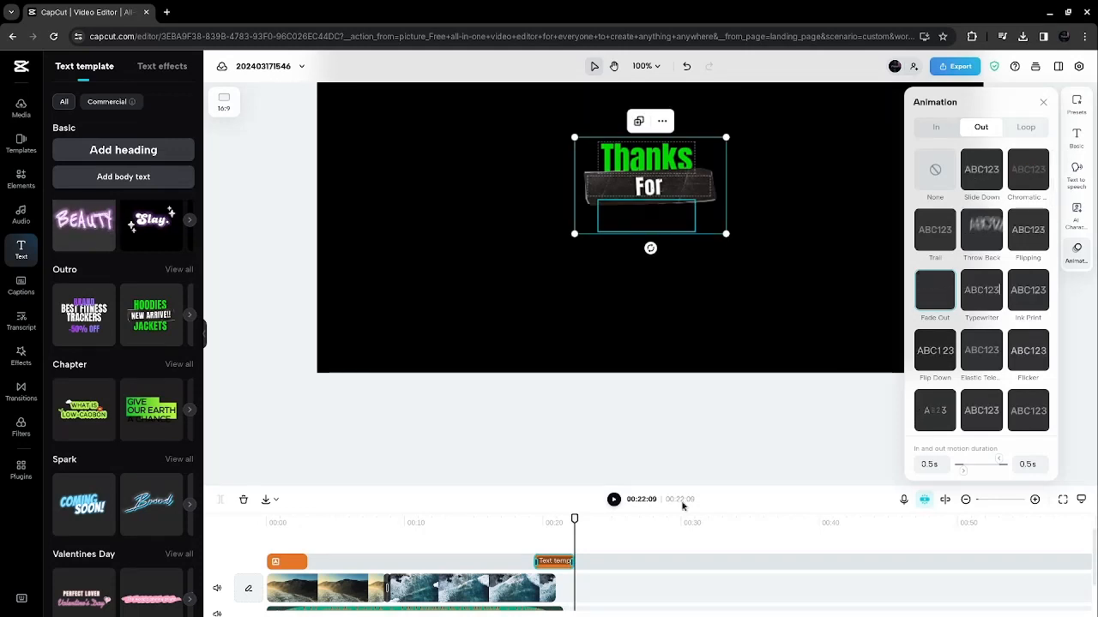
pyautogui.click(1043, 103)
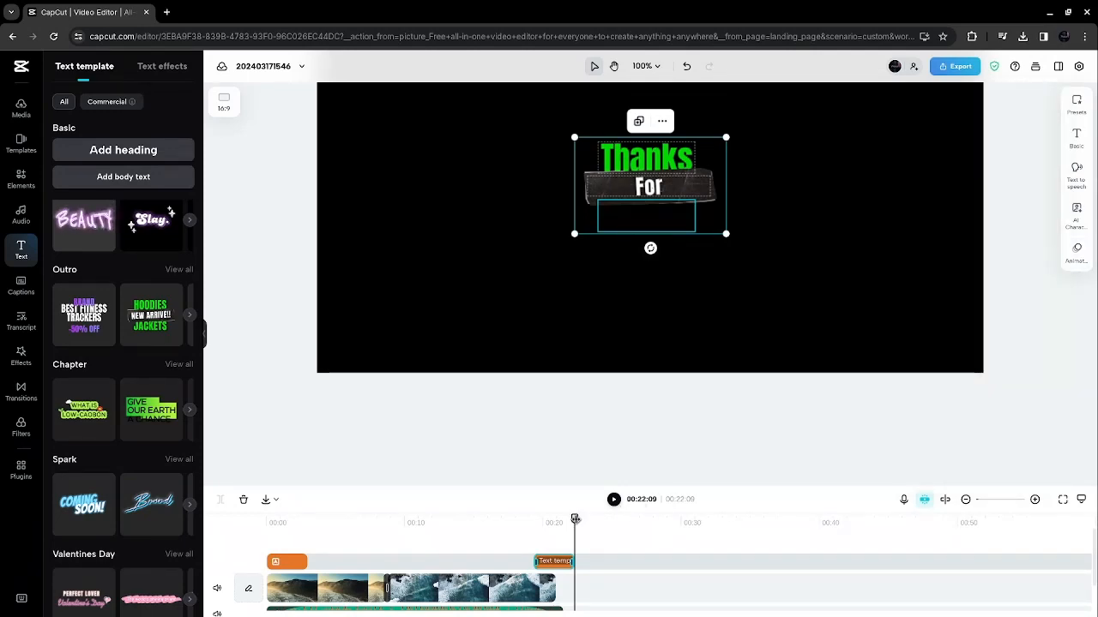
# - Play back the whole video from 00:00:00 to review the titles, transition and music
pyautogui.moveTo(575, 520); pyautogui.dragTo(266, 520)
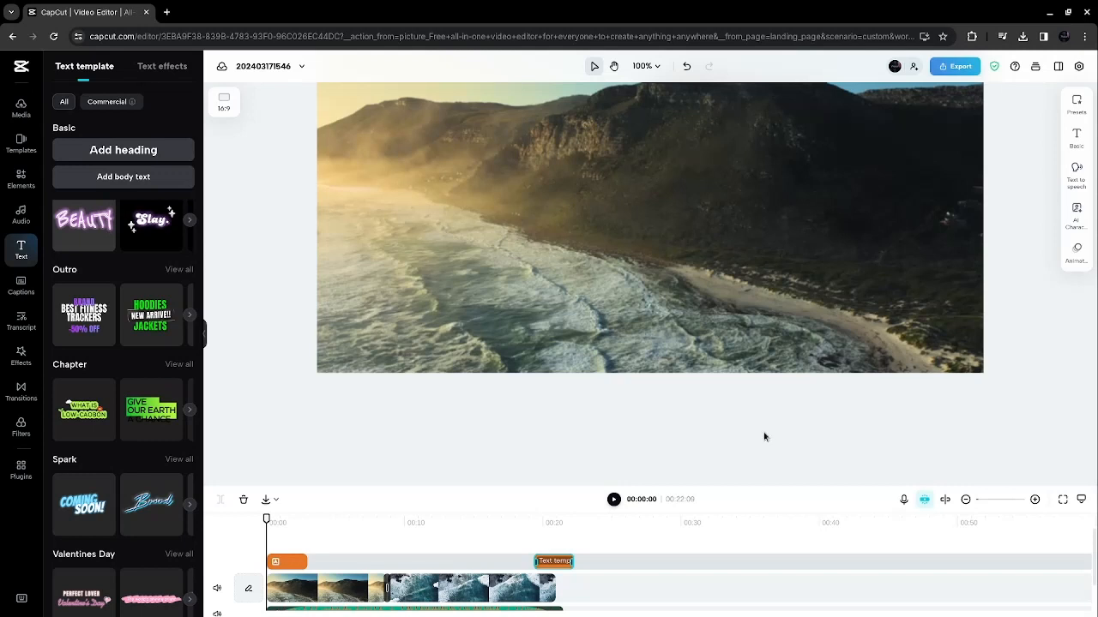
pyautogui.click(614, 501)
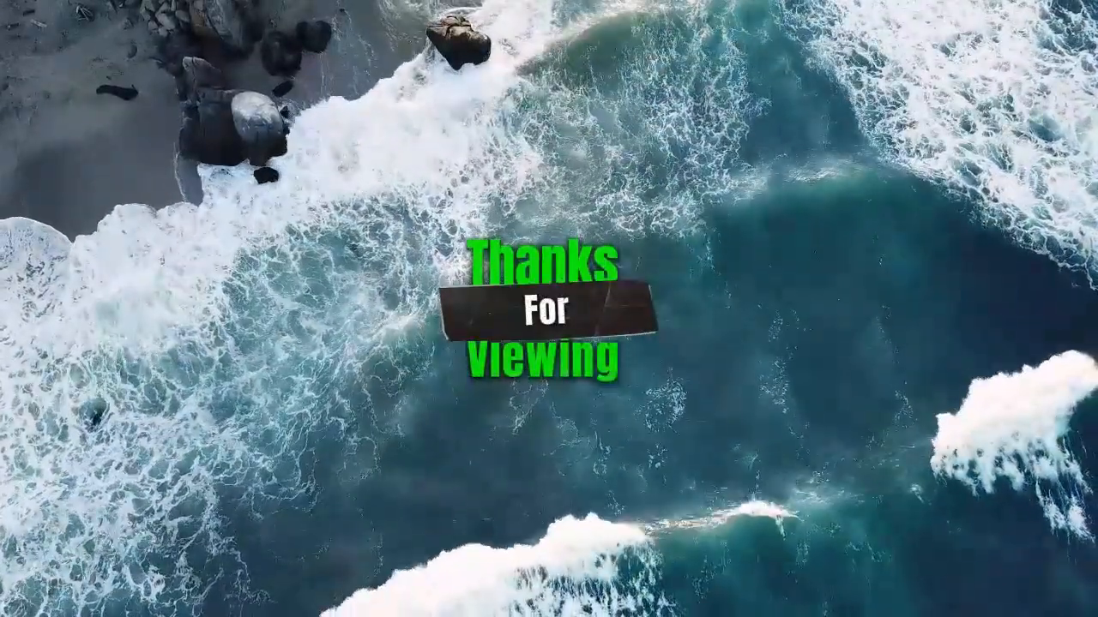
pyautogui.press('Escape')
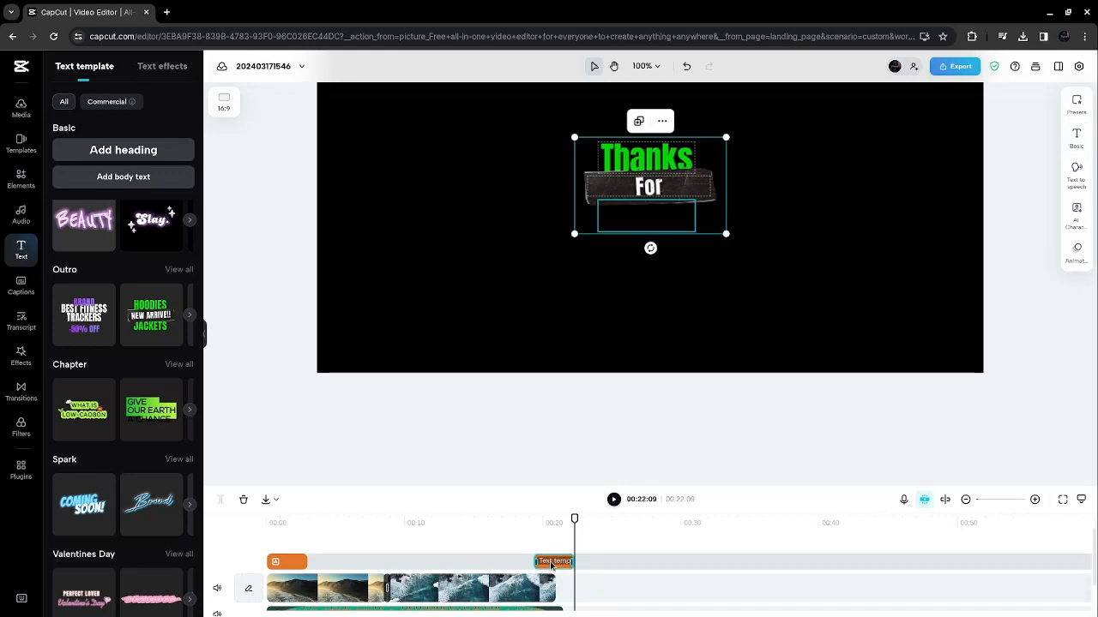
# - Shift and lengthen the closing title clip so it starts earlier and ends at 00:21:15, and preview the ending from 00:19:01
pyautogui.click(1078, 250)
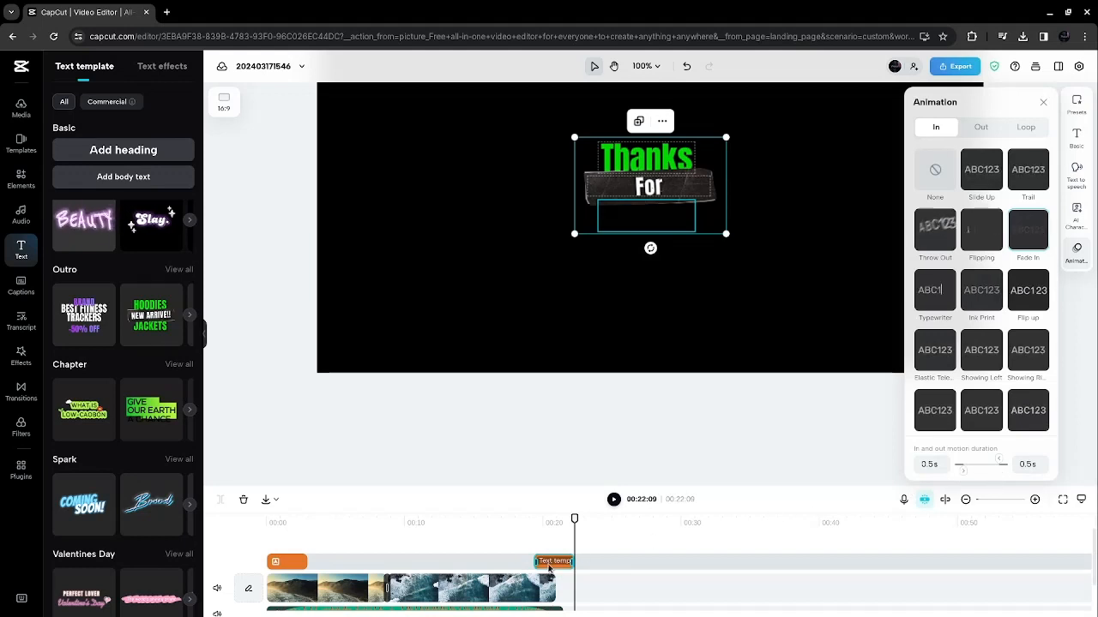
pyautogui.moveTo(549, 568); pyautogui.dragTo(542, 568)
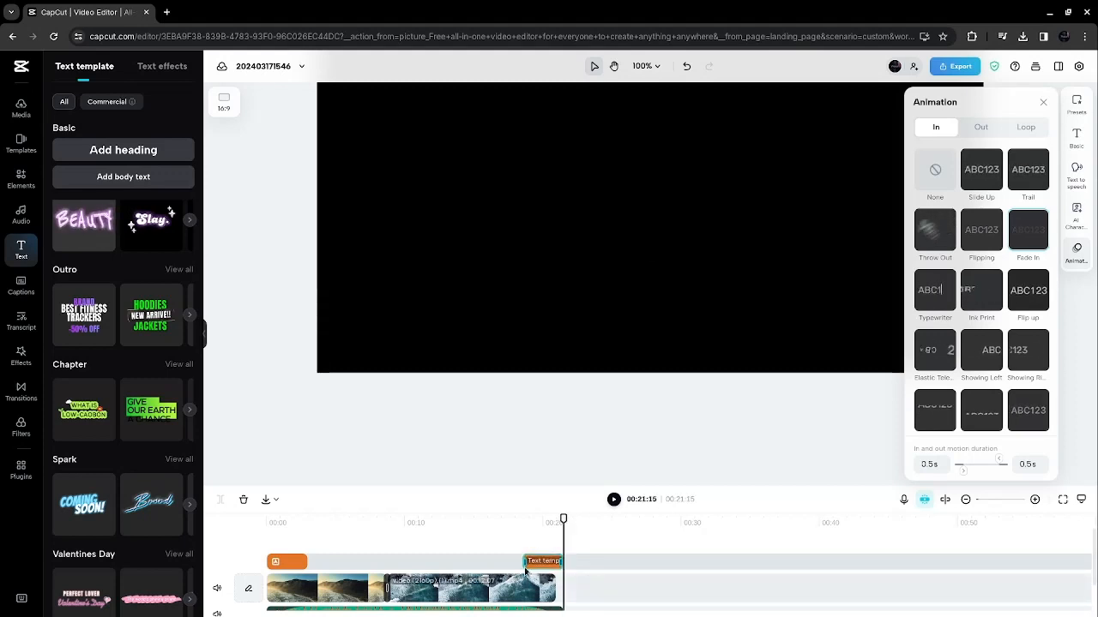
pyautogui.moveTo(526, 572); pyautogui.dragTo(508, 567)
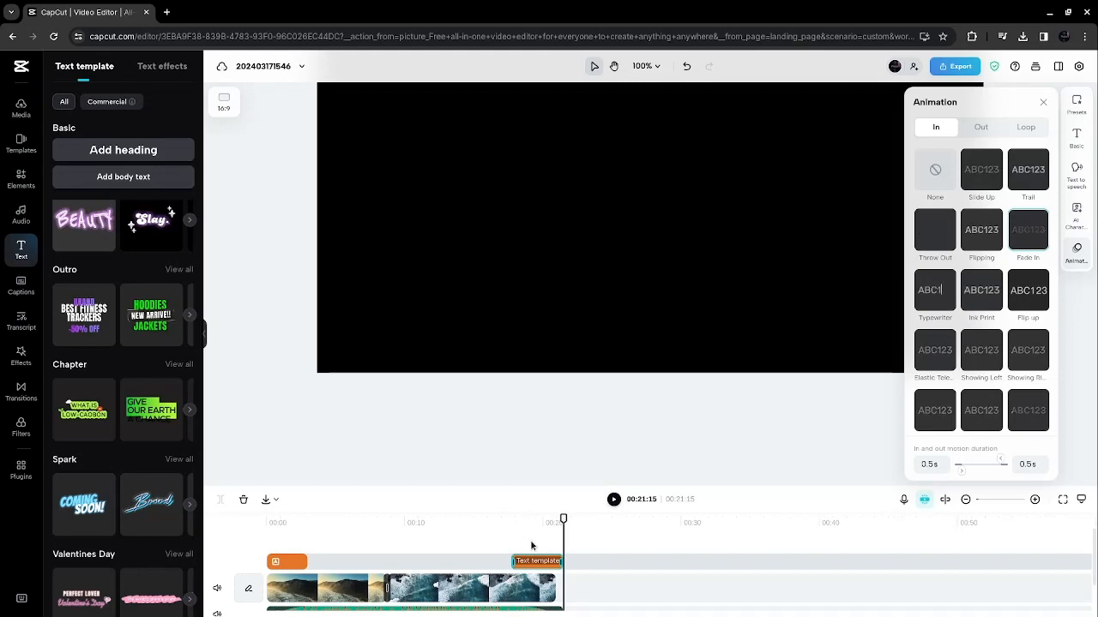
pyautogui.click(529, 523)
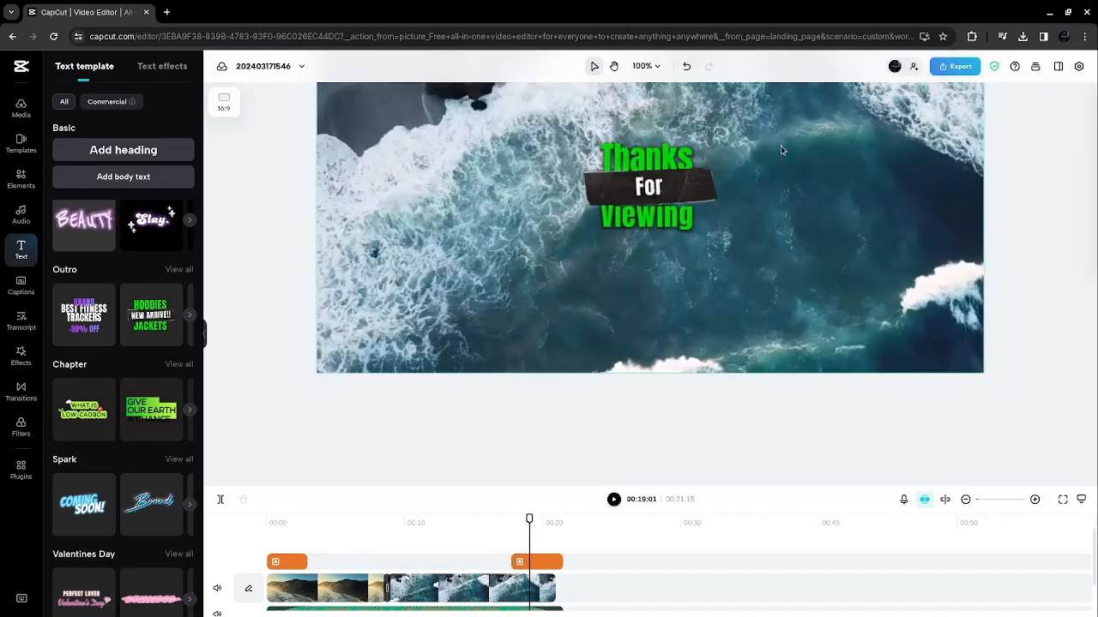
pyautogui.click(613, 500)
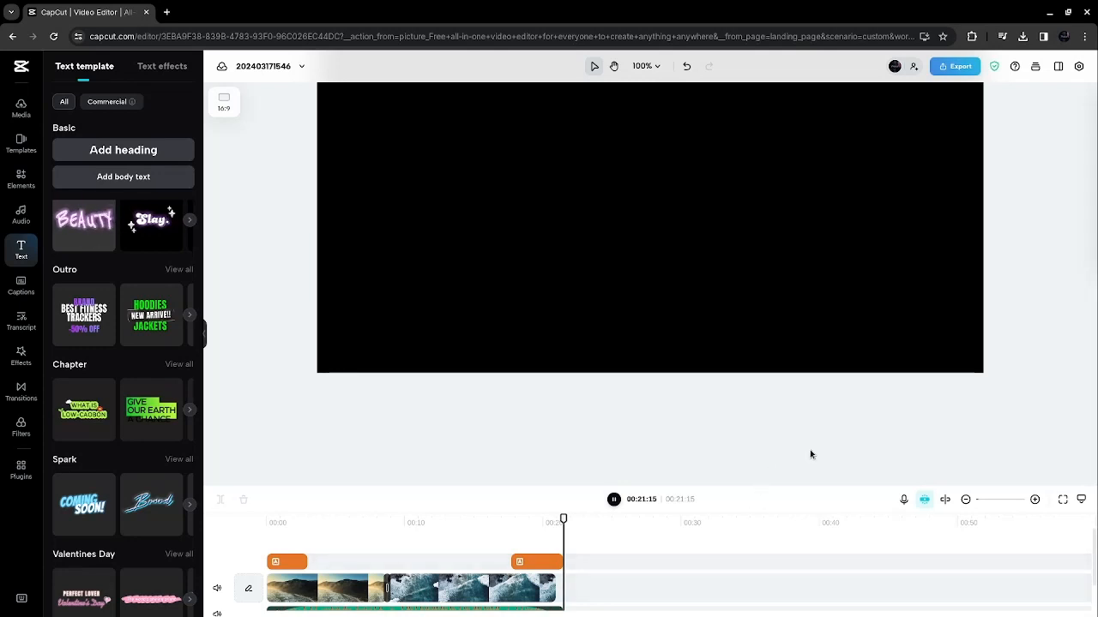
# - Export the video for download under the name "Done By Cap cut"
pyautogui.click(958, 68)
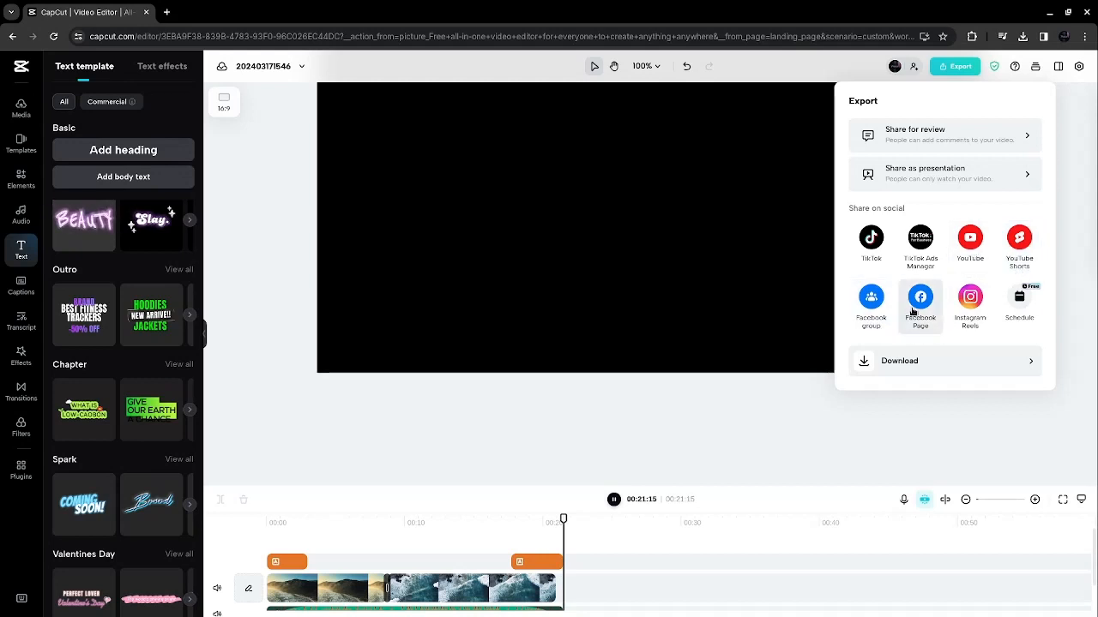
pyautogui.click(900, 362)
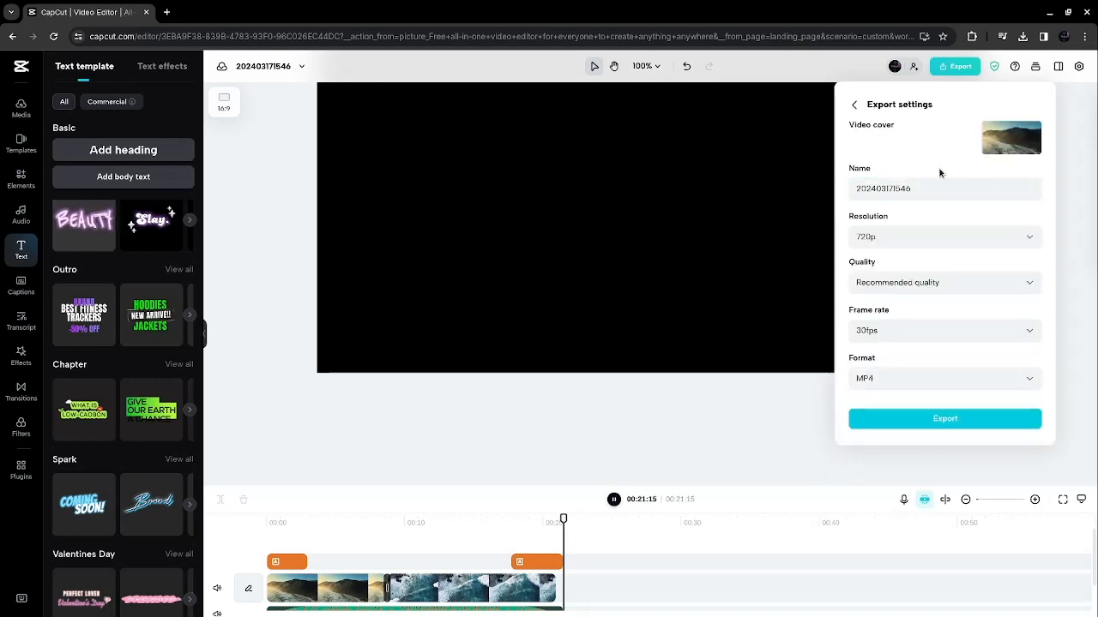
pyautogui.click(917, 182)
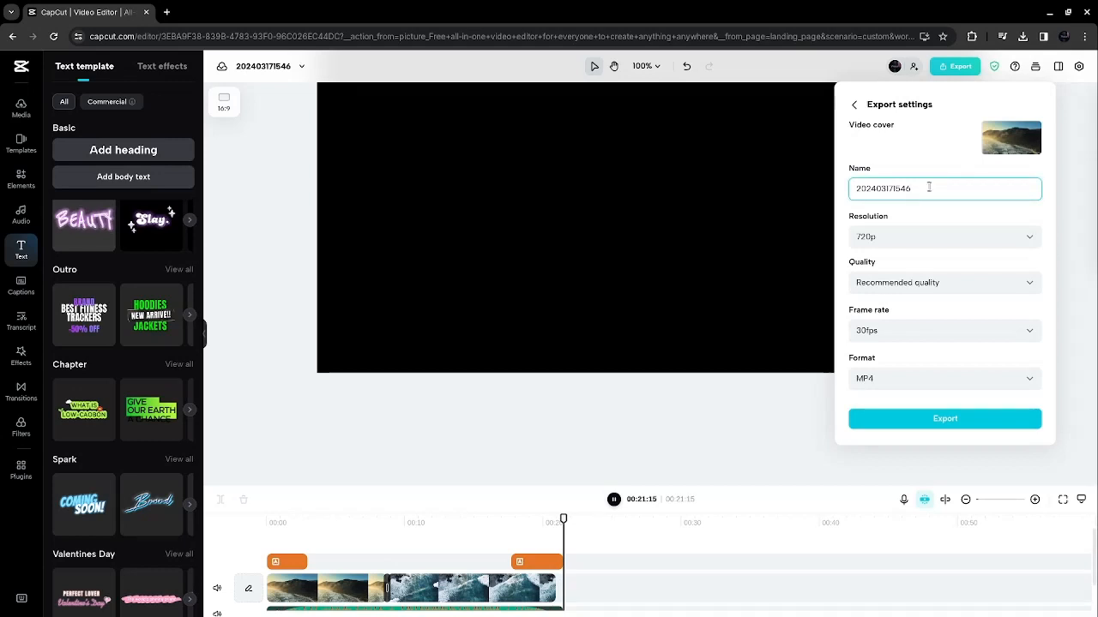
pyautogui.click(929, 190)
pyautogui.press('BackSpace')
pyautogui.press('BackSpace')
pyautogui.press('BackSpace')
pyautogui.press('BackSpace')
pyautogui.press('BackSpace')
pyautogui.press('BackSpace')
pyautogui.press('BackSpace')
pyautogui.press('BackSpace')
pyautogui.press('BackSpace')
pyautogui.press('BackSpace')
pyautogui.press('BackSpace')
pyautogui.press('BackSpace')
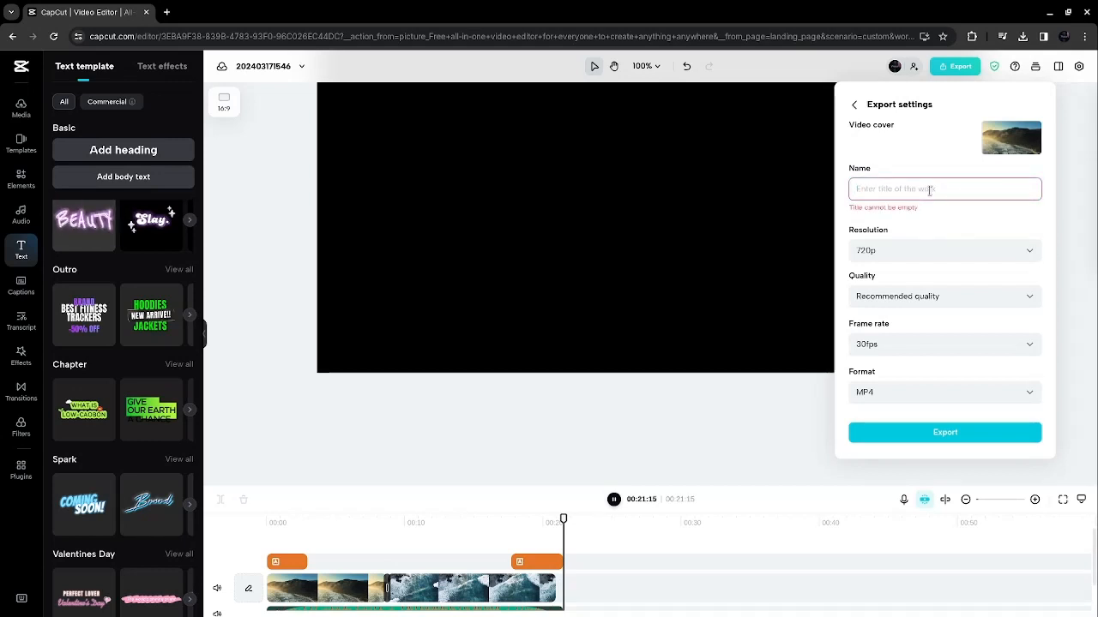
pyautogui.write('Do')
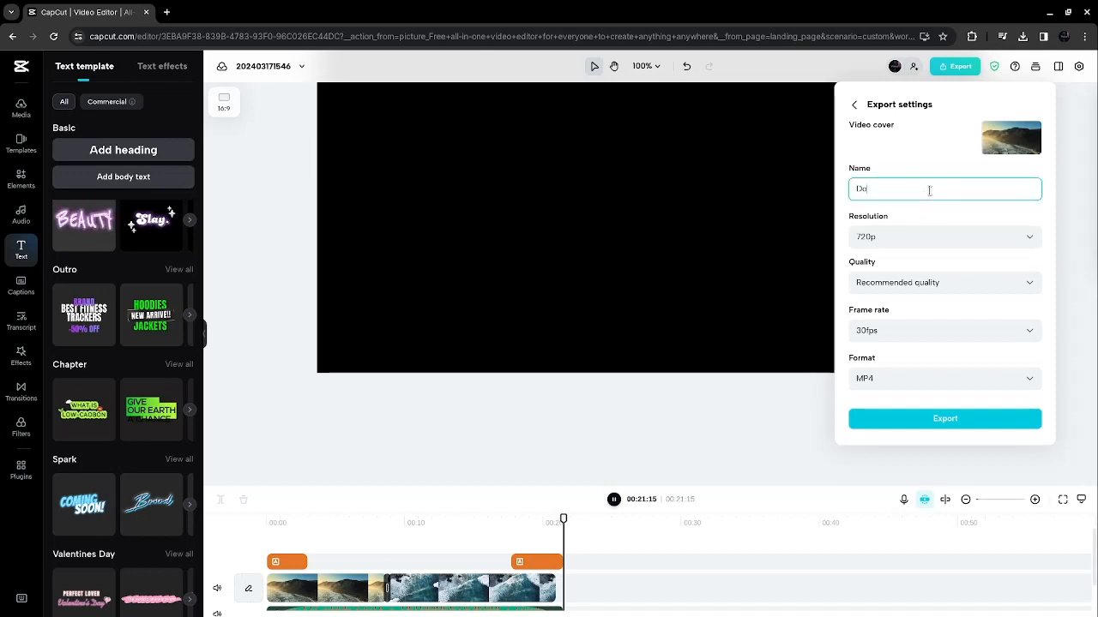
pyautogui.write('ne By Cap cut')
pyautogui.click(966, 425)
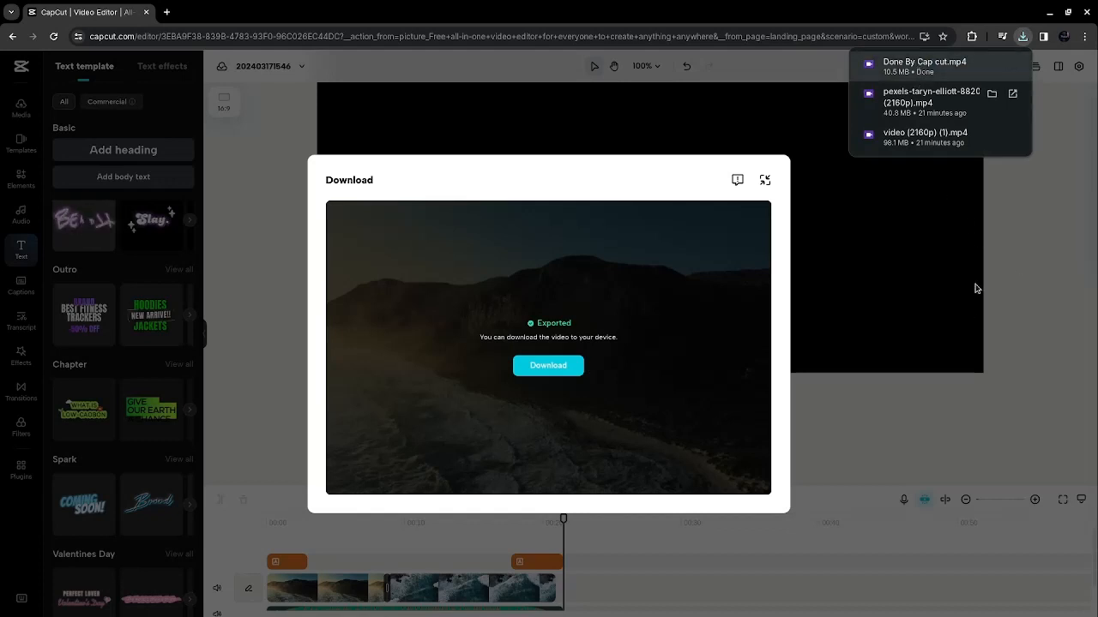
# - View the downloaded "Done By Cap cut.mp4" in the video player, and return to the CapCut editor with the export dialog dismissed
pyautogui.click(918, 66)
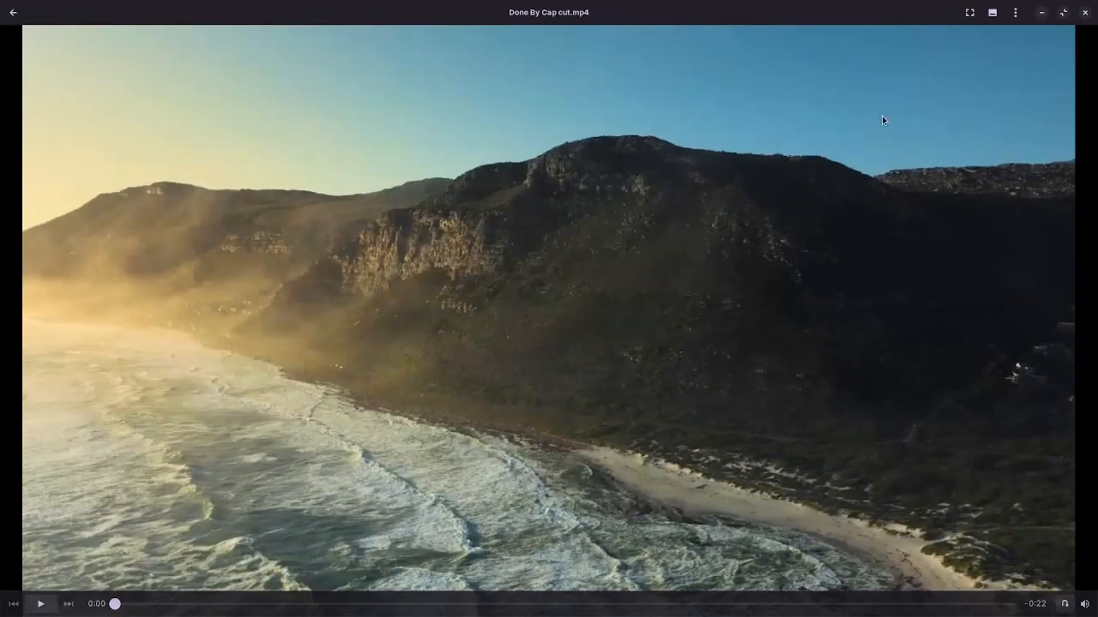
pyautogui.moveTo(553, 615)
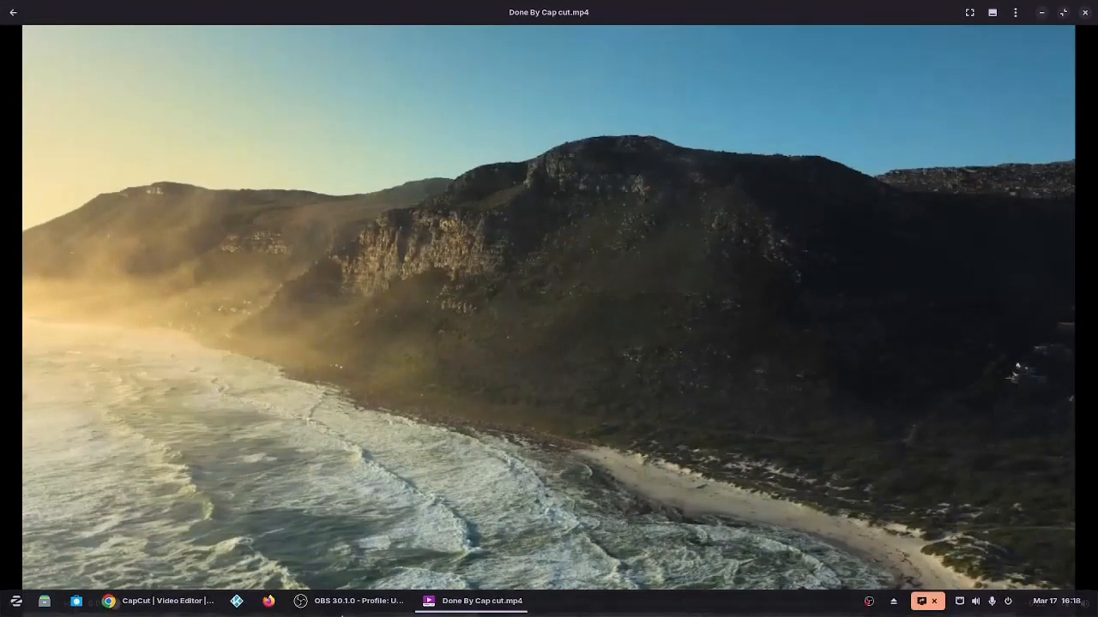
pyautogui.click(167, 601)
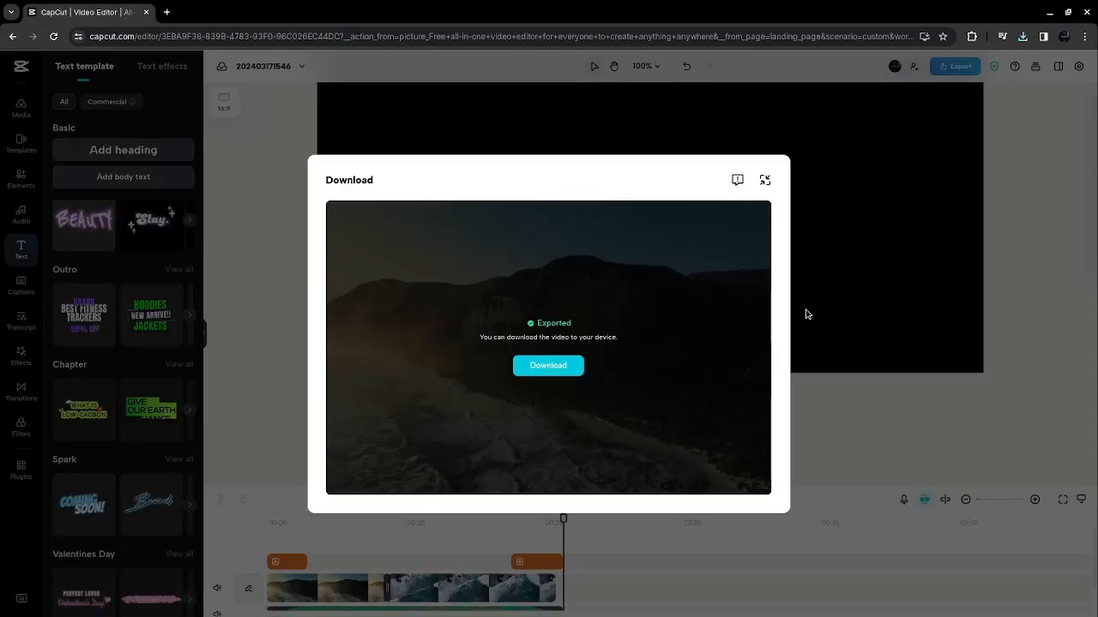
pyautogui.click(765, 182)
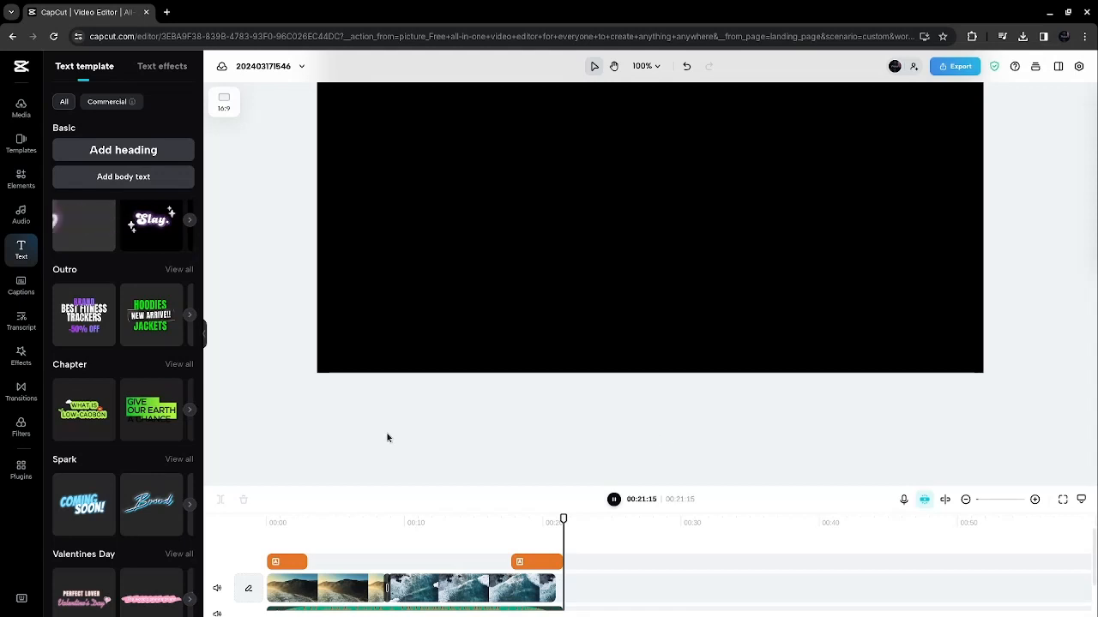
pyautogui.moveTo(582, 615)
pyautogui.moveTo(357, 607)
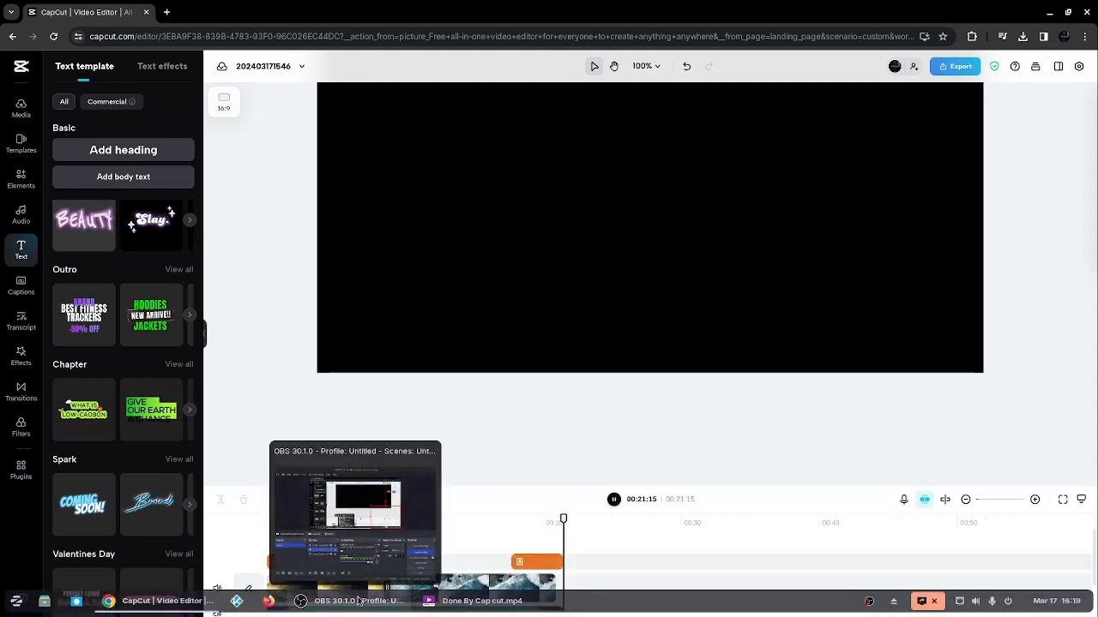
pyautogui.click(357, 608)
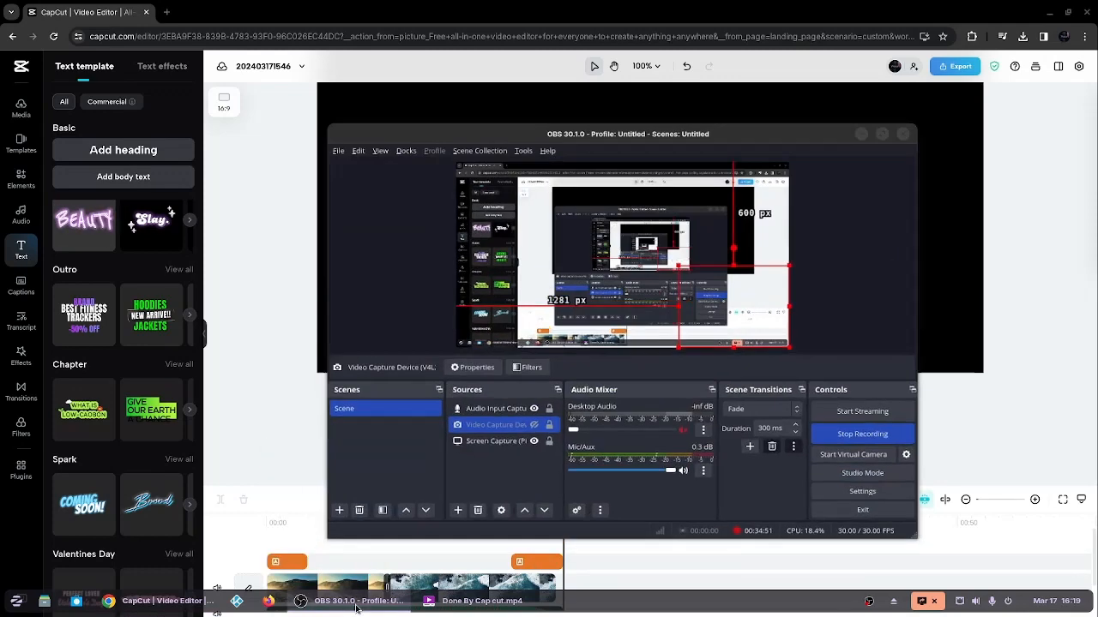